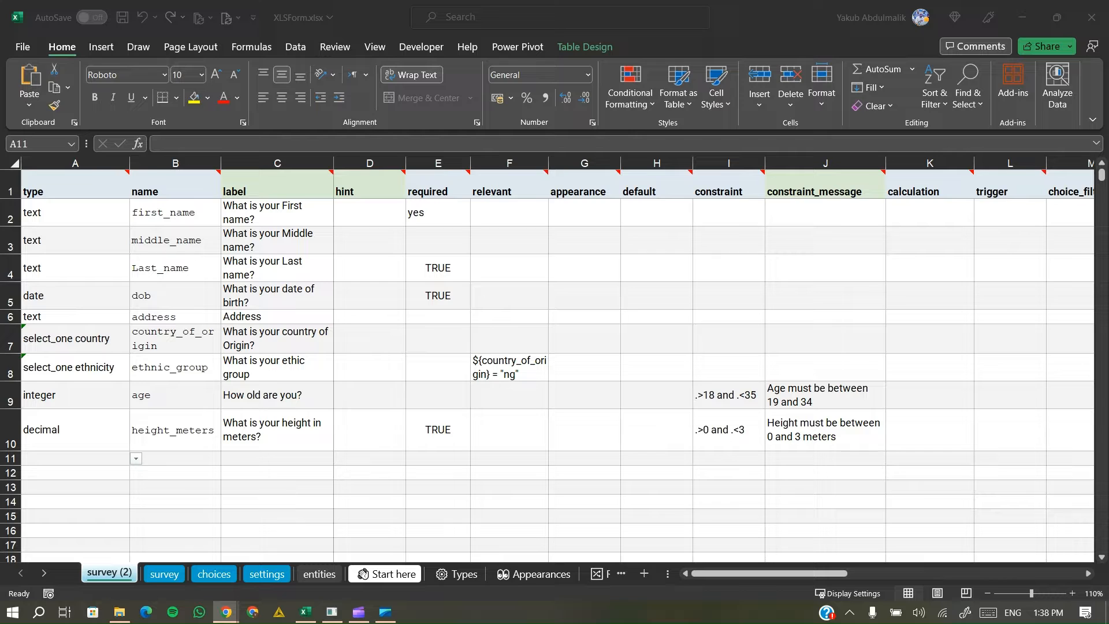
# Start a new survey question in row 11 with type decimal and name weight_kg.
pyautogui.click(75, 461)
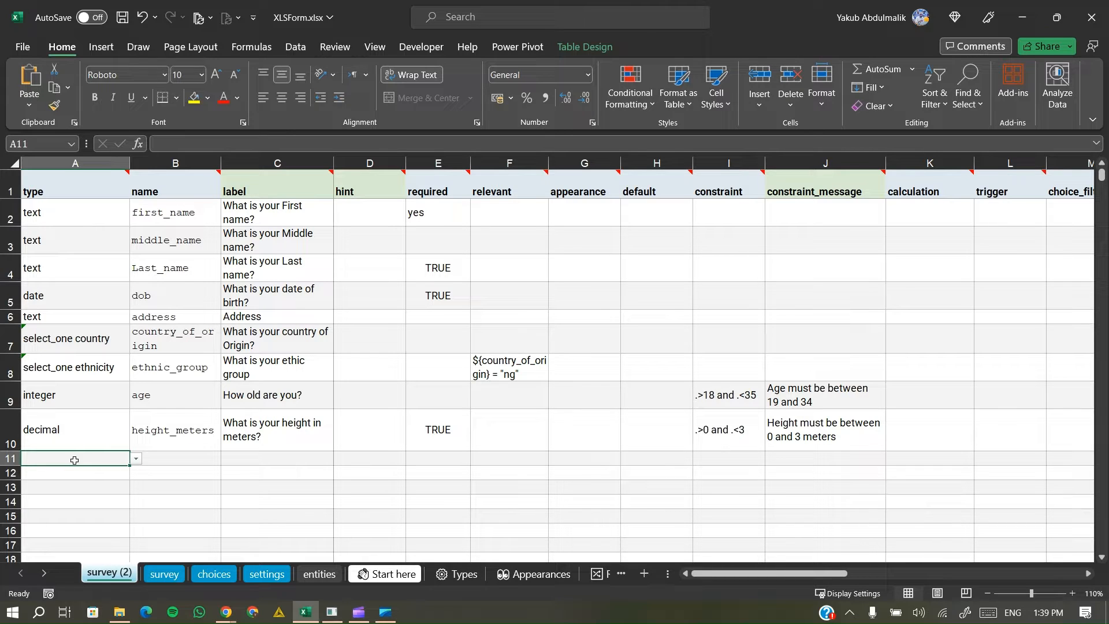
pyautogui.write('d')
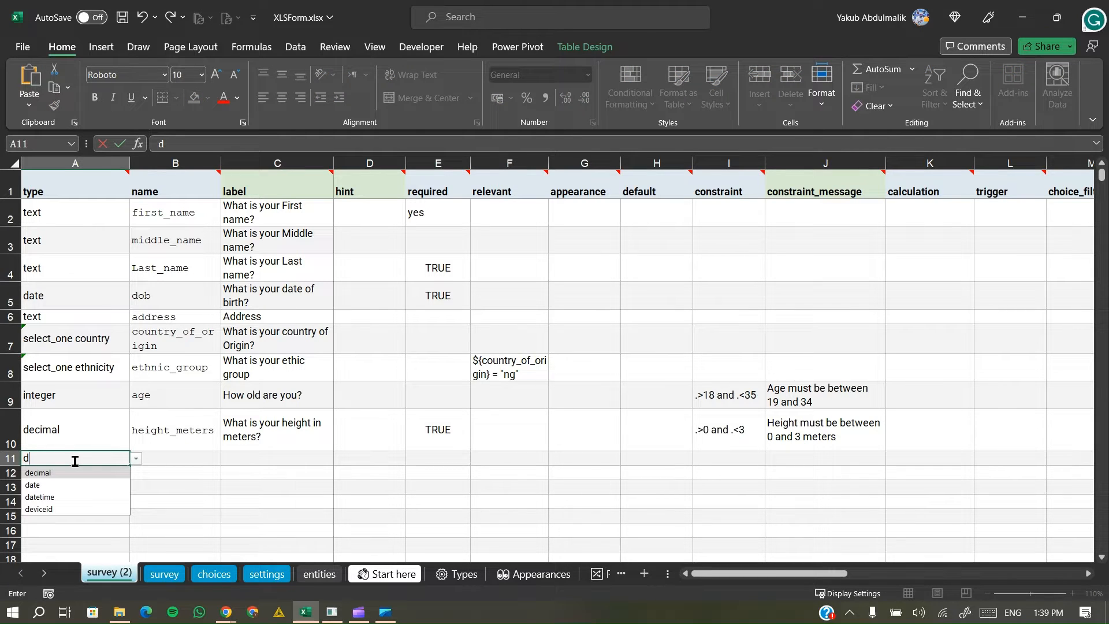
pyautogui.click(49, 474)
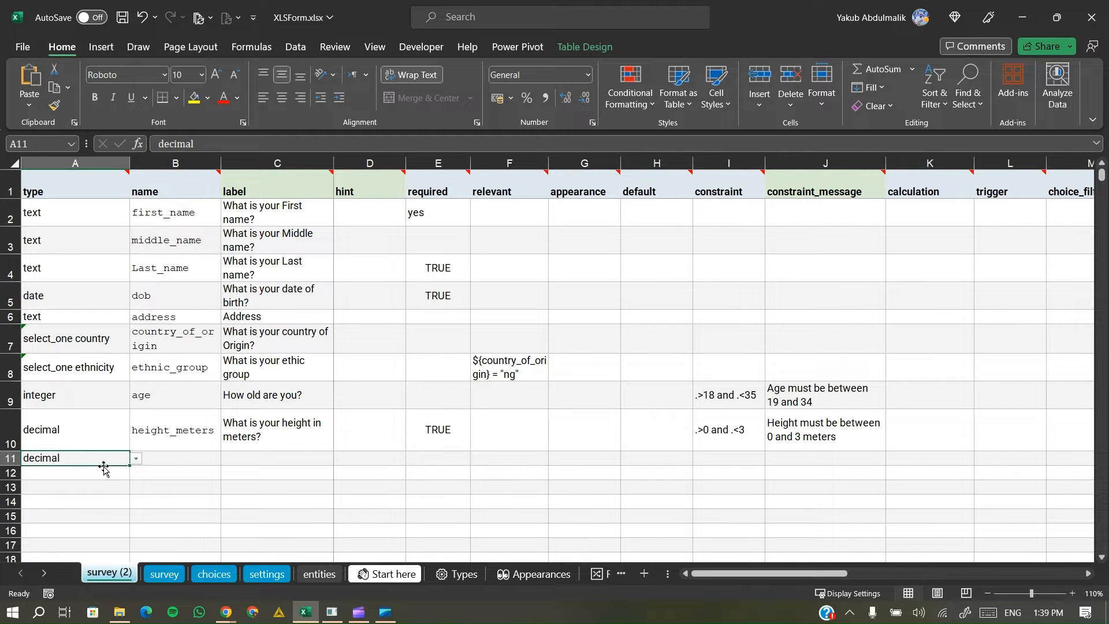
pyautogui.click(195, 456)
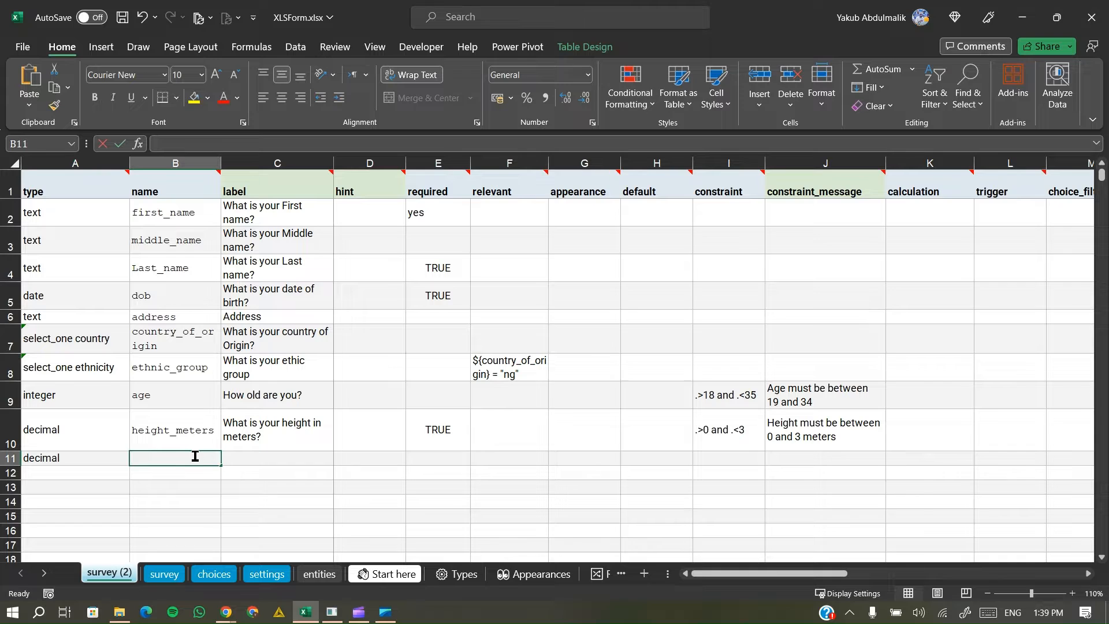
pyautogui.write('wight_')
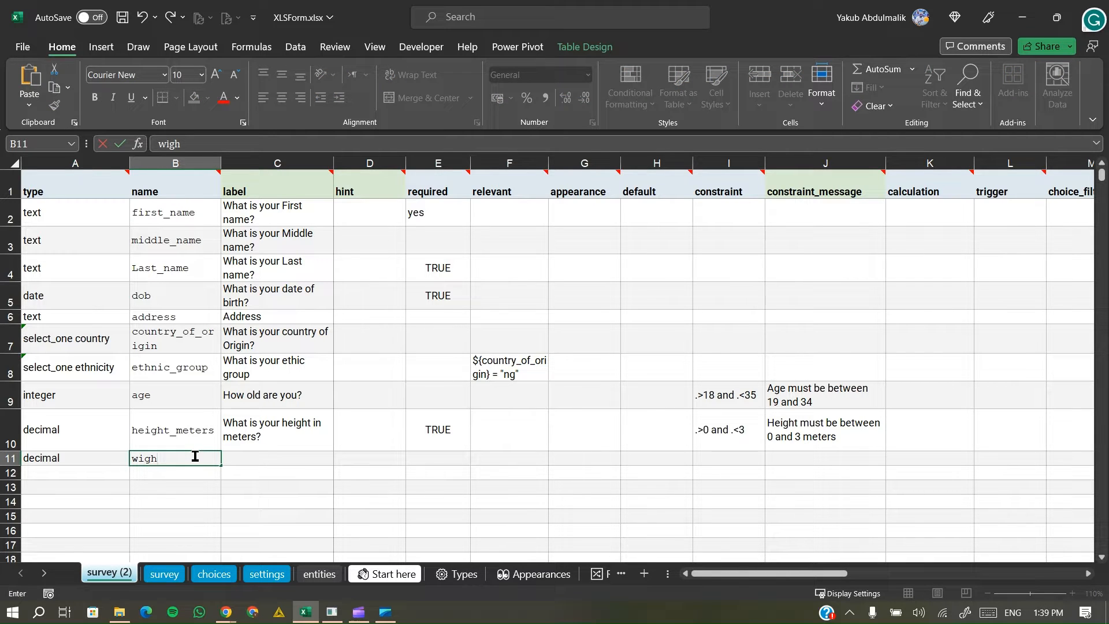
pyautogui.press('BackSpace')
pyautogui.press('BackSpace')
pyautogui.press('BackSpace')
pyautogui.write('eight_kg')
pyautogui.press('Tab')
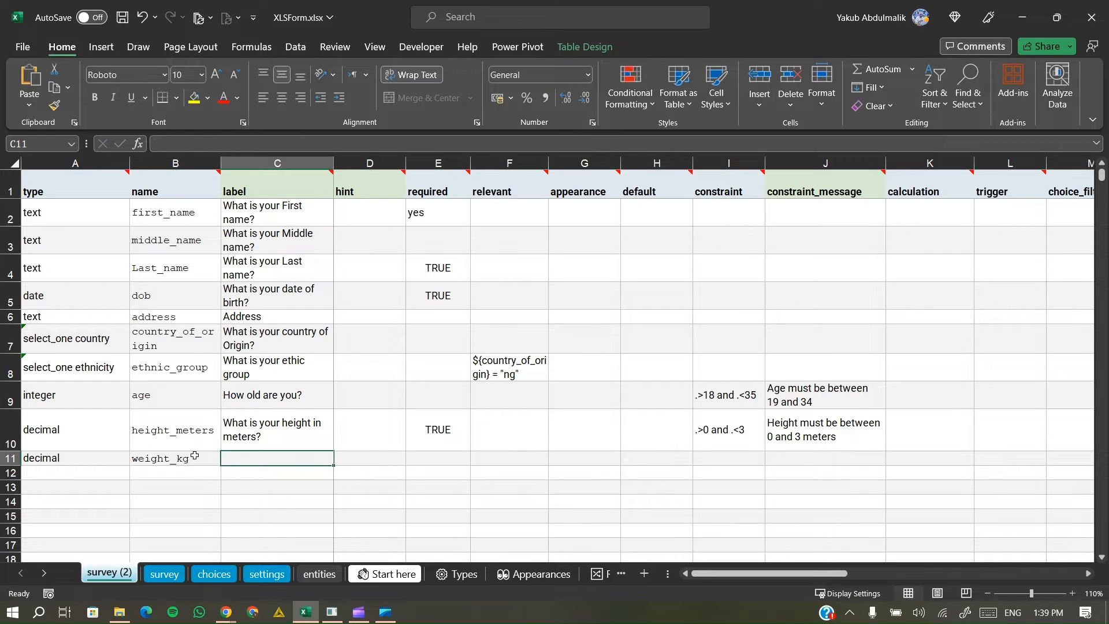
# Label the weight_kg question "What is your weight in KG?".
pyautogui.write('W')
pyautogui.press('BackSpace')
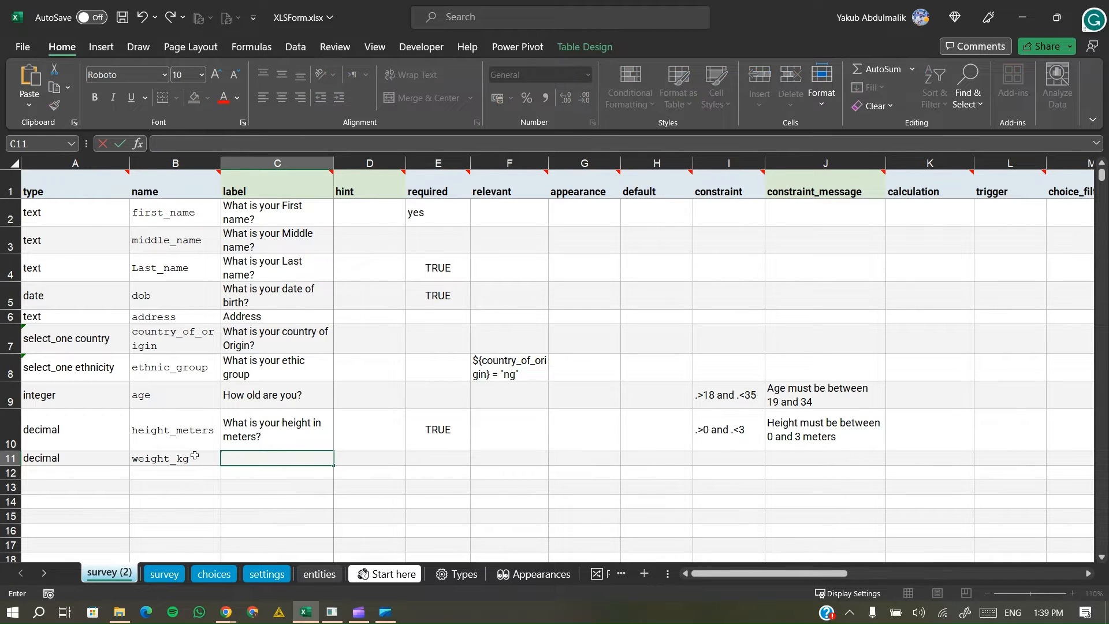
pyautogui.write('What')
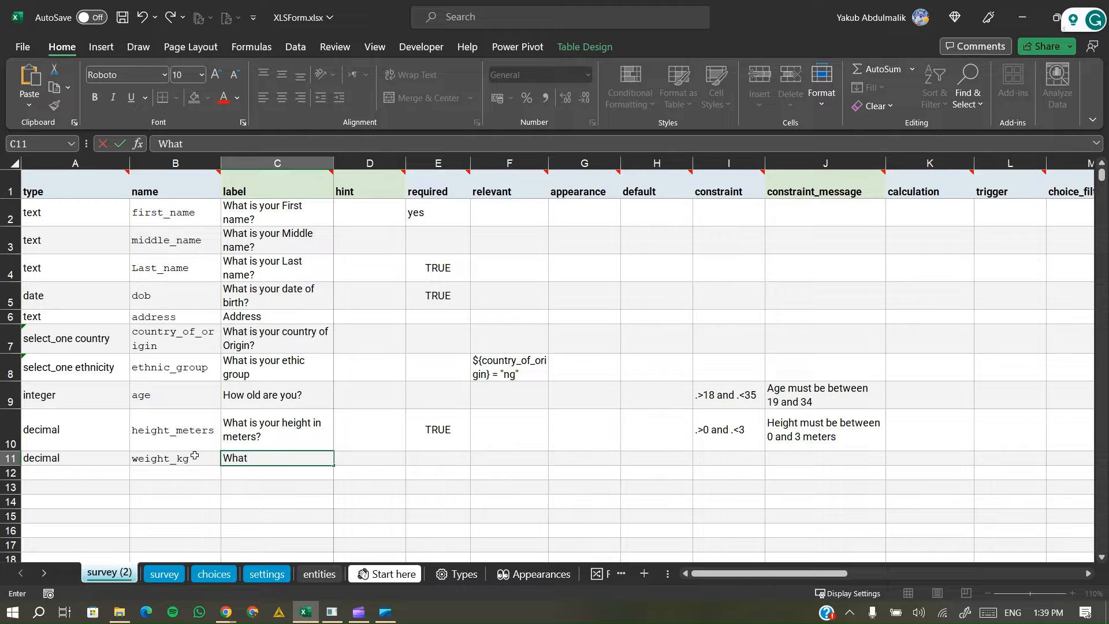
pyautogui.write(' is you')
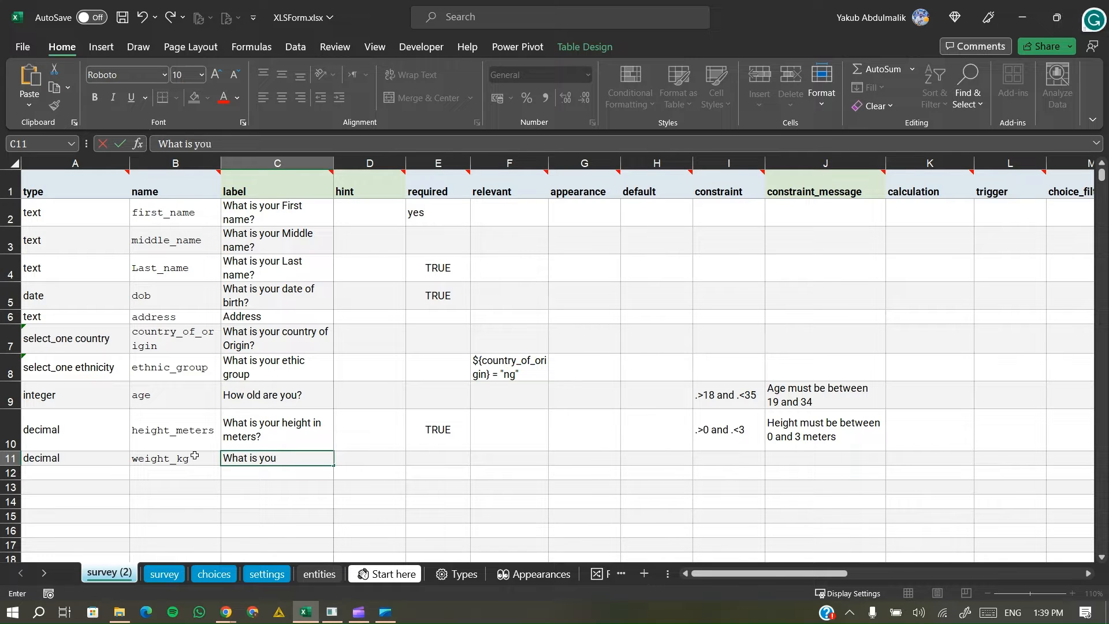
pyautogui.write('r weight in KG?')
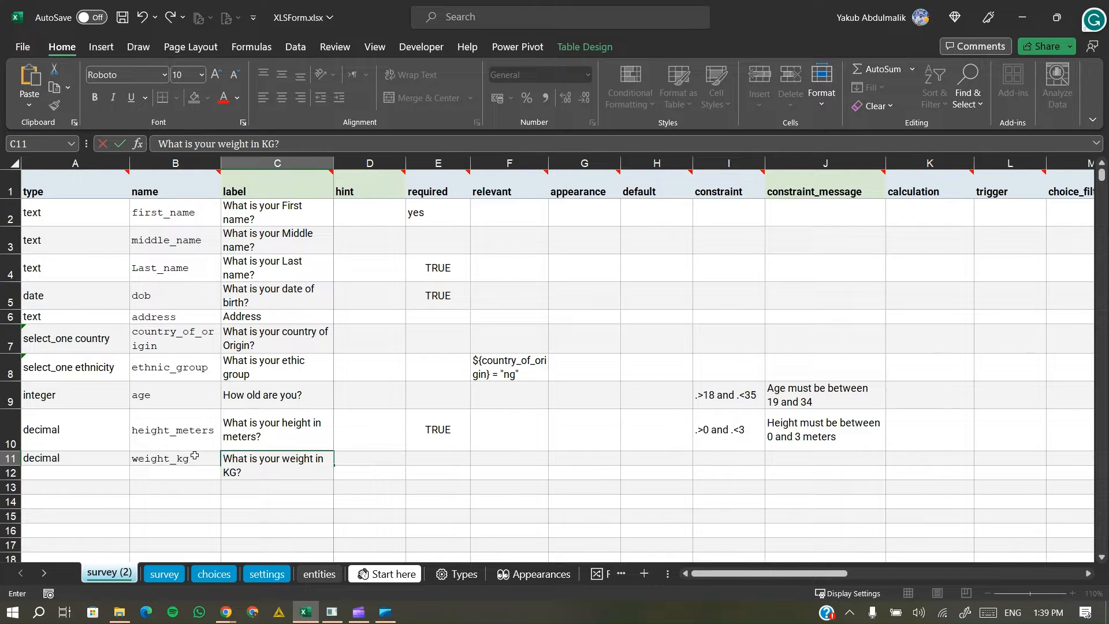
pyautogui.hotkey('alt', 'Return')
pyautogui.click(191, 471)
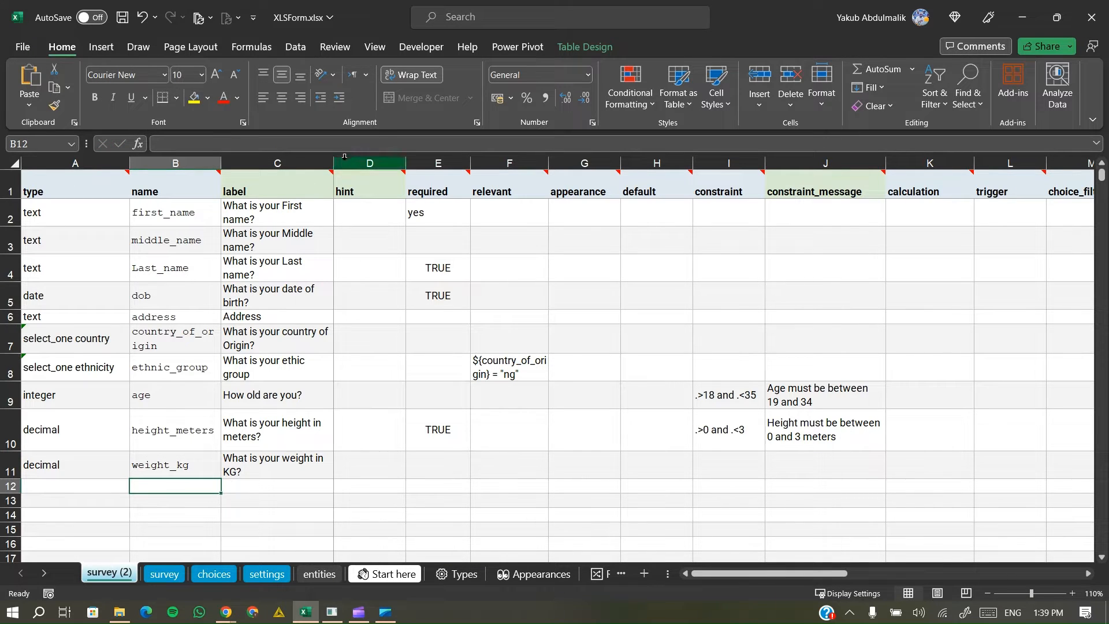
pyautogui.click(332, 173)
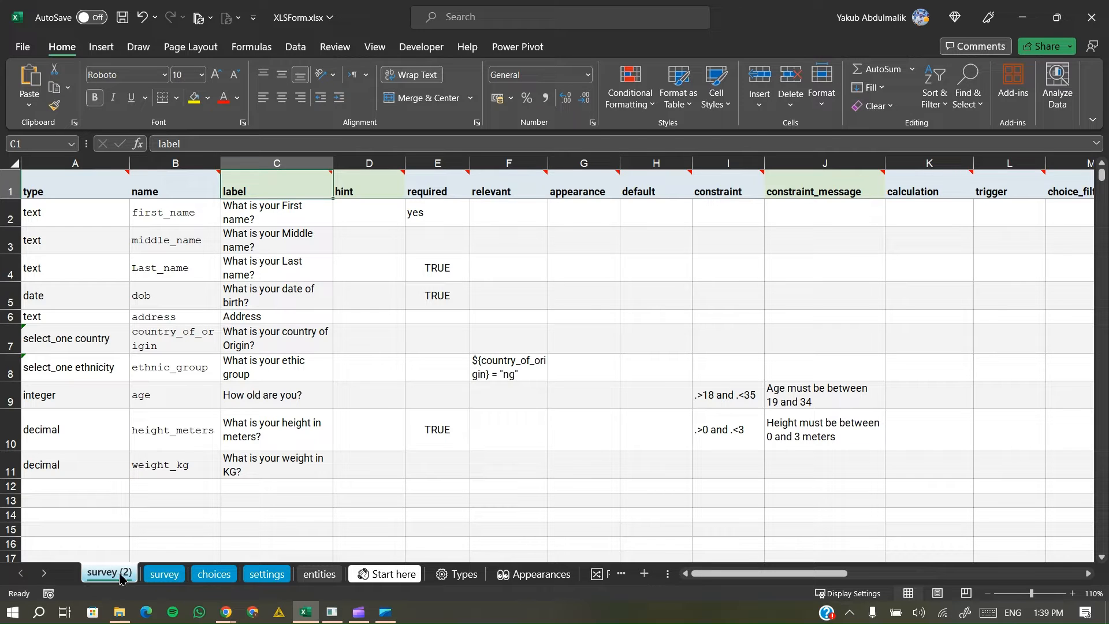
# Rename the "survey" sheet, which holds the region, country and state questions, as survey_1.
pyautogui.click(154, 574)
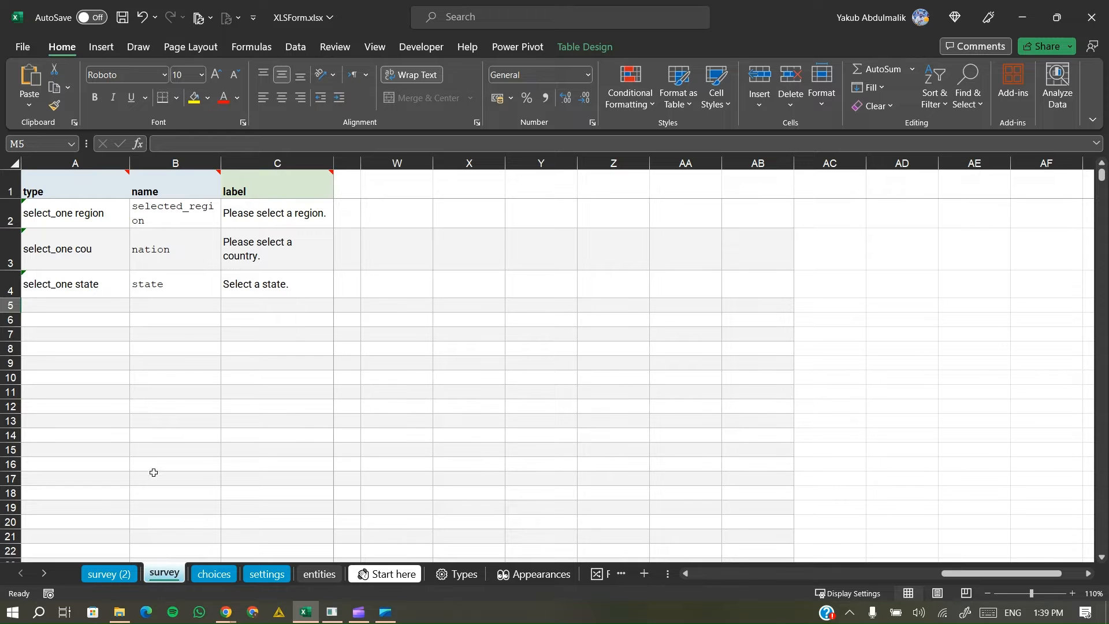
pyautogui.click(114, 575)
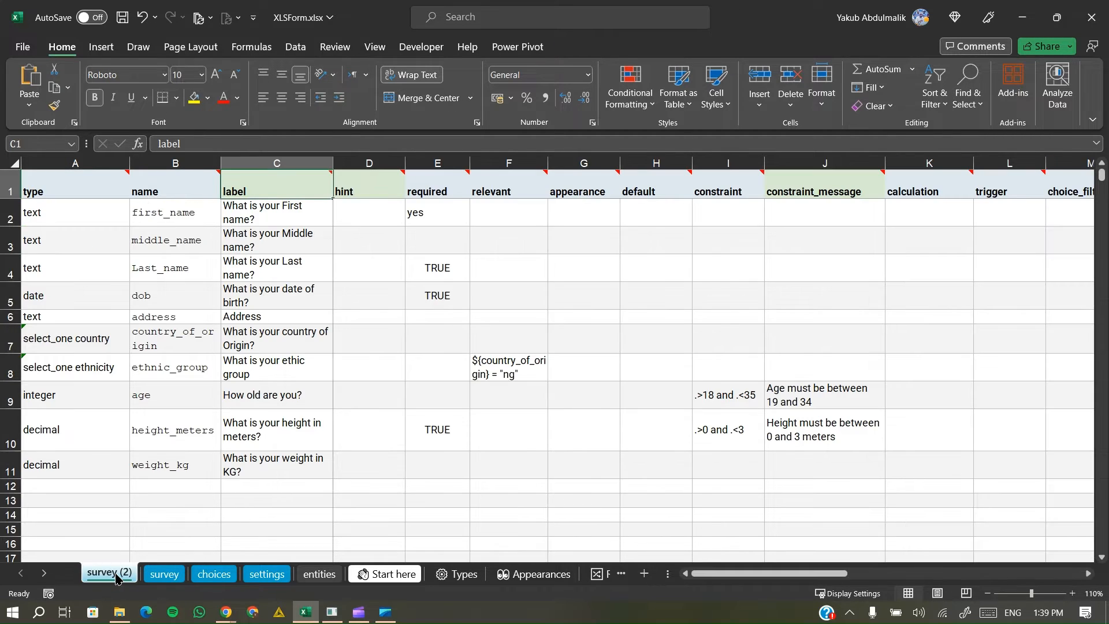
pyautogui.doubleClick(116, 574)
pyautogui.doubleClick(158, 575)
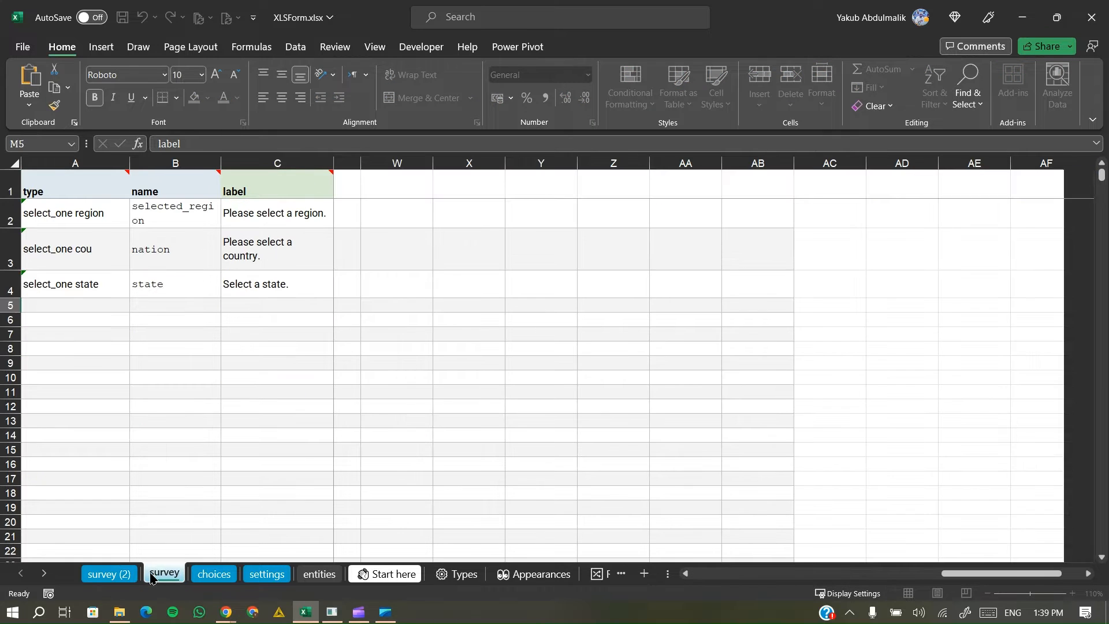
pyautogui.click(180, 575)
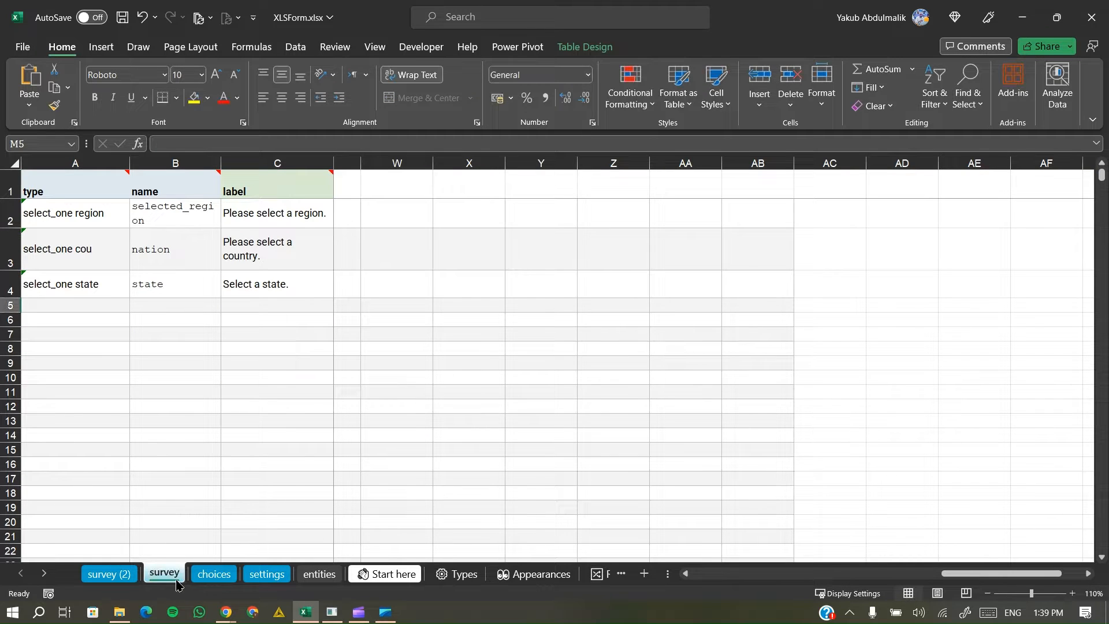
pyautogui.doubleClick(173, 580)
pyautogui.press('Right')
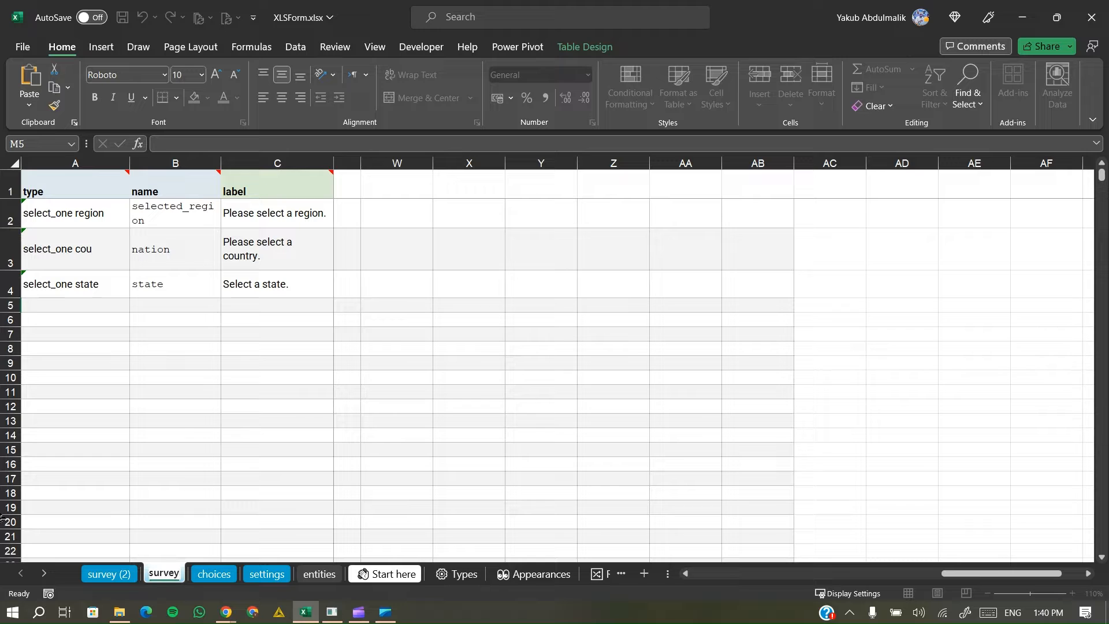
pyautogui.write('_1')
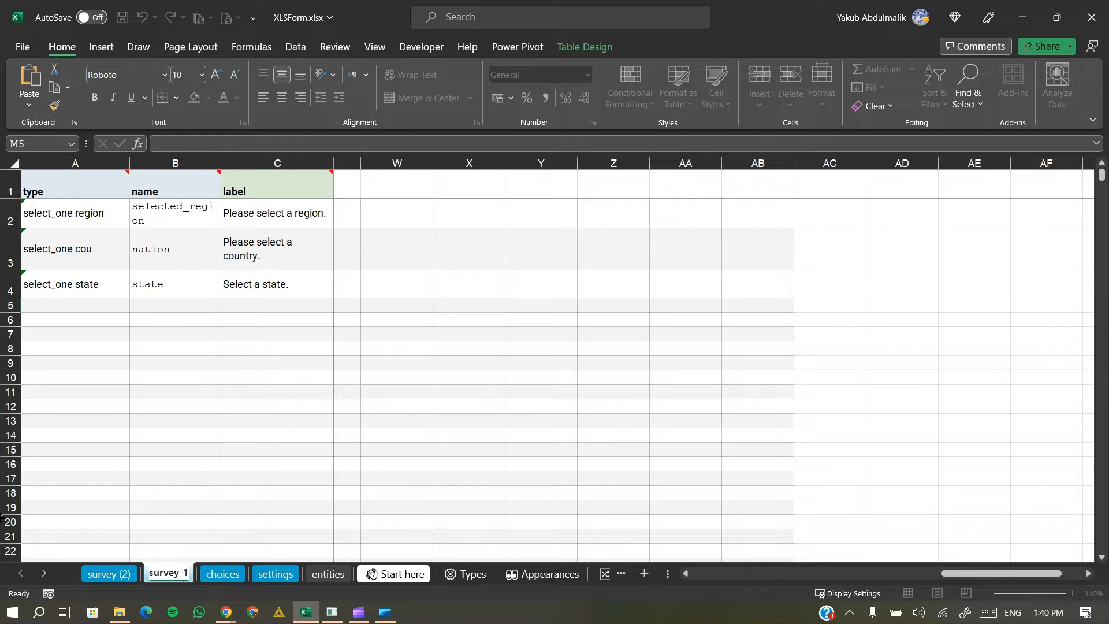
pyautogui.press('Return')
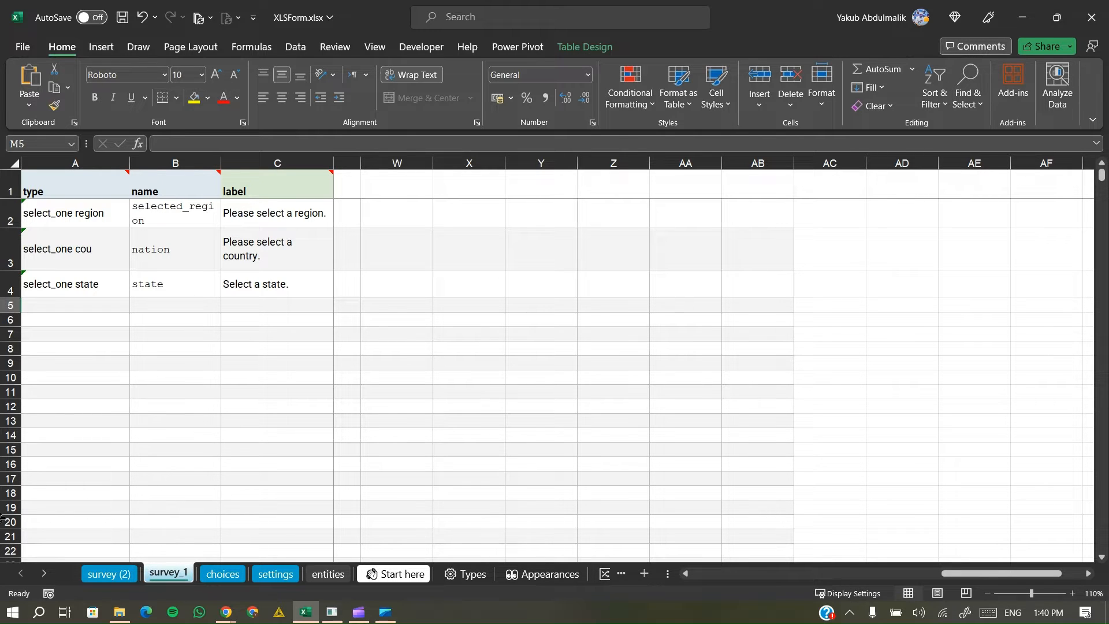
# Rename the "survey (2)" sheet as survey.
pyautogui.click(109, 574)
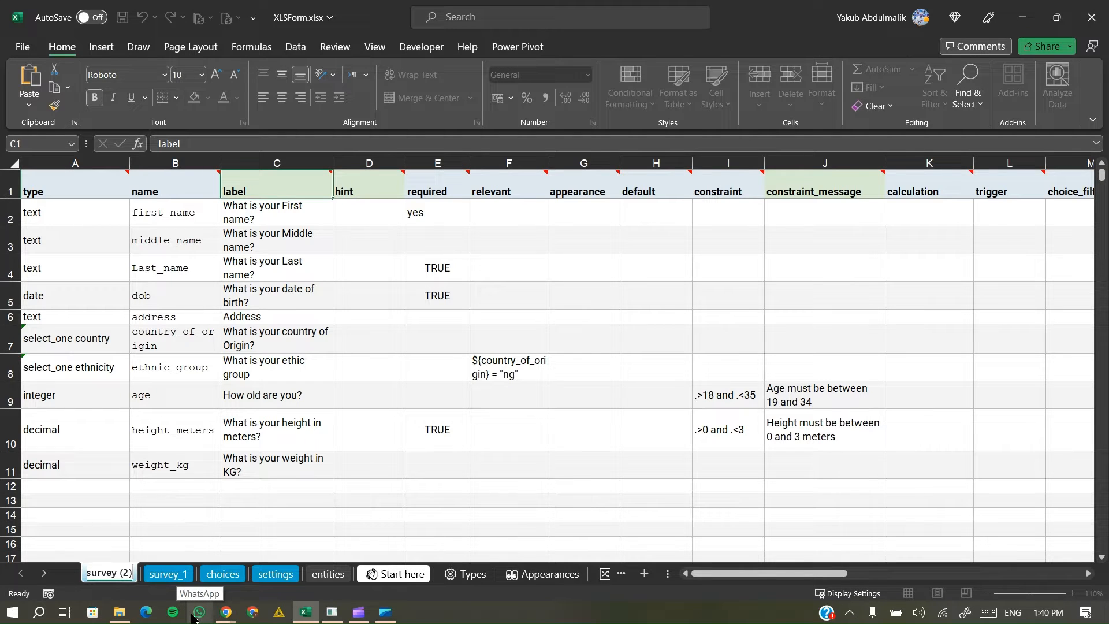
pyautogui.press('BackSpace')
pyautogui.press('BackSpace')
pyautogui.press('BackSpace')
pyautogui.press('BackSpace')
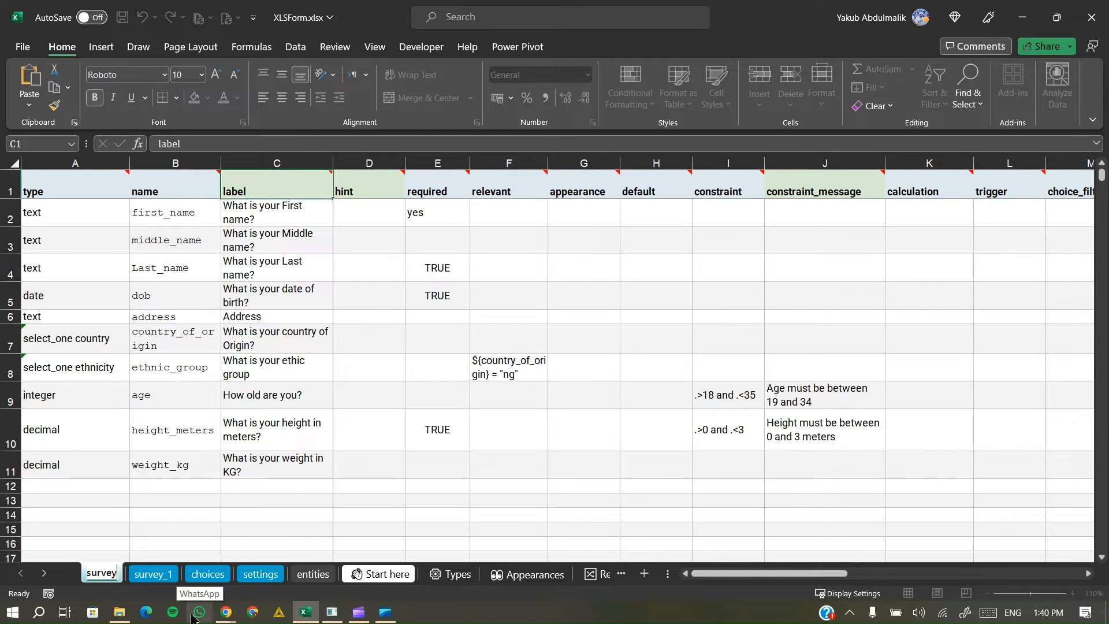
pyautogui.press('Return')
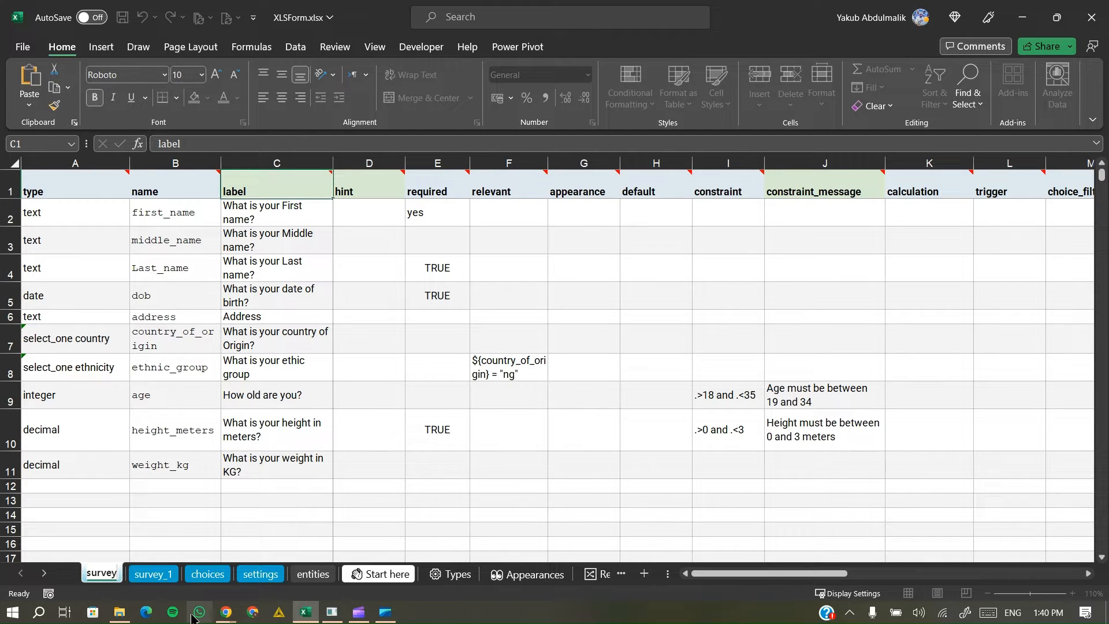
pyautogui.press('Return')
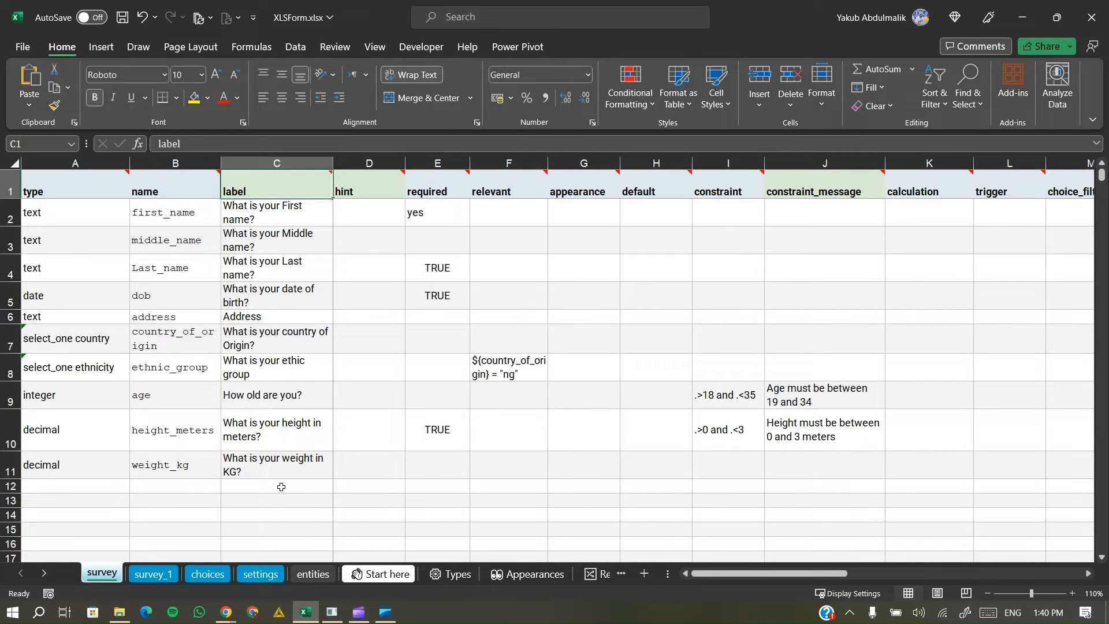
# Add a row below weight_kg with type calculate and name bmi.
pyautogui.click(104, 488)
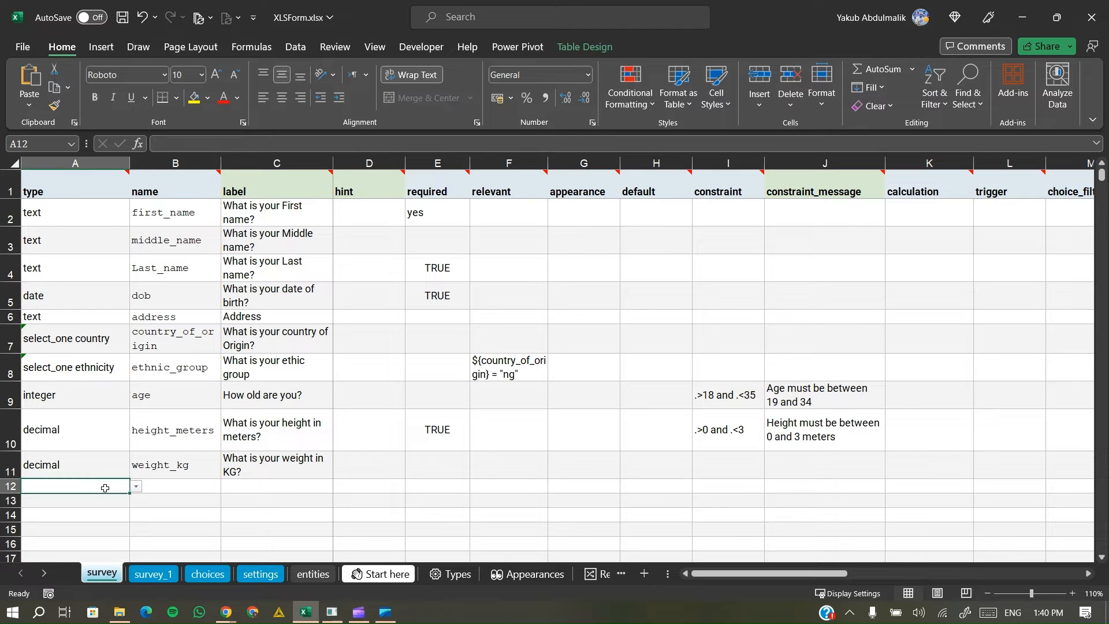
pyautogui.click(138, 488)
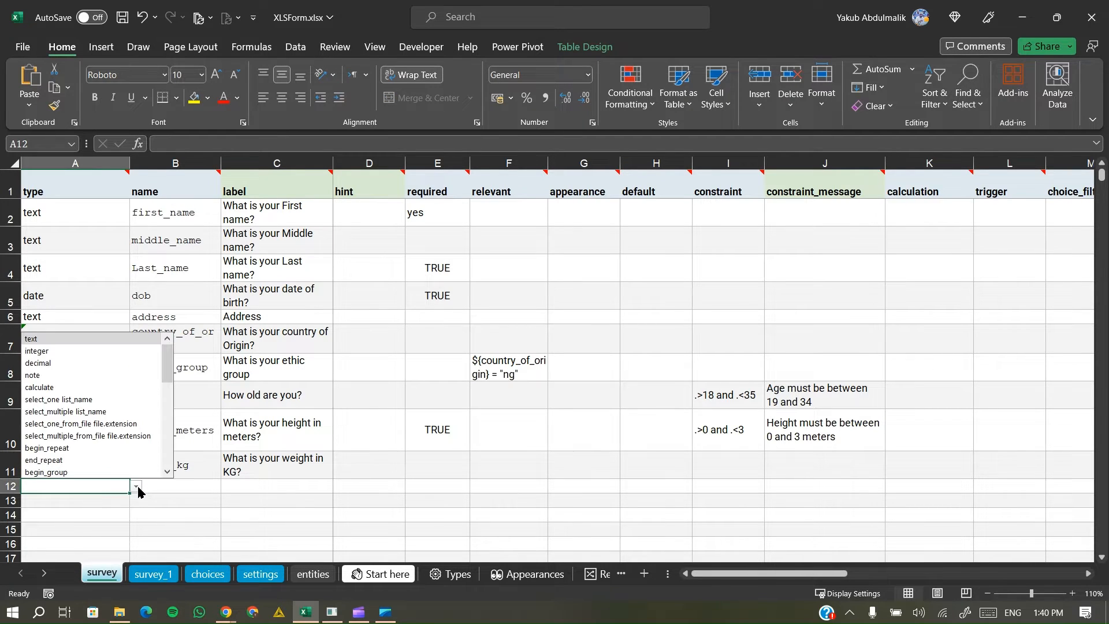
pyautogui.click(110, 389)
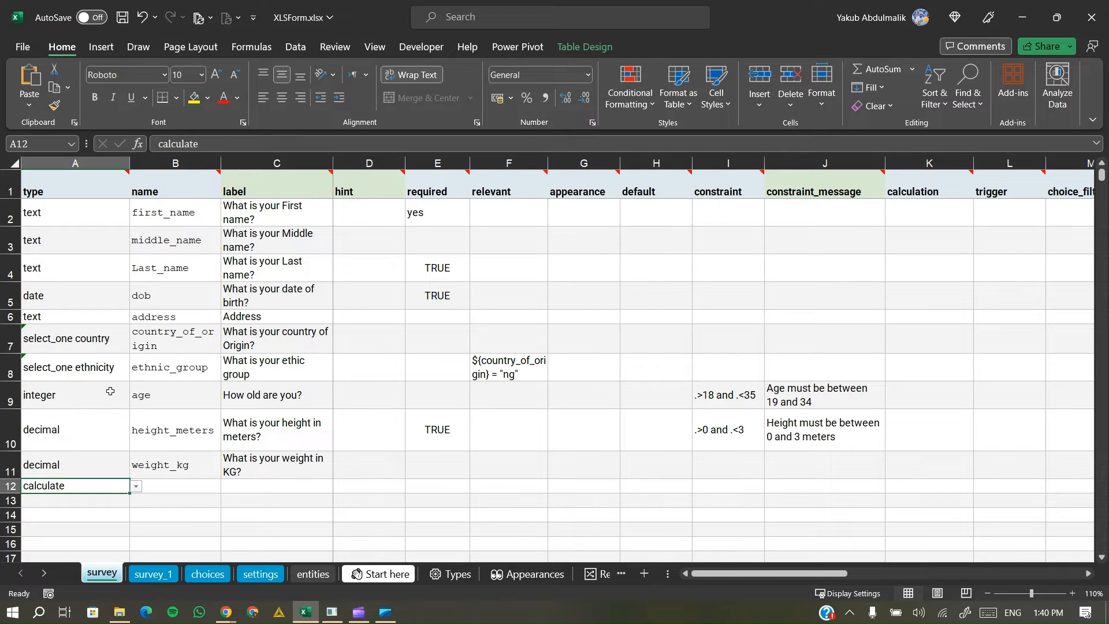
pyautogui.click(181, 488)
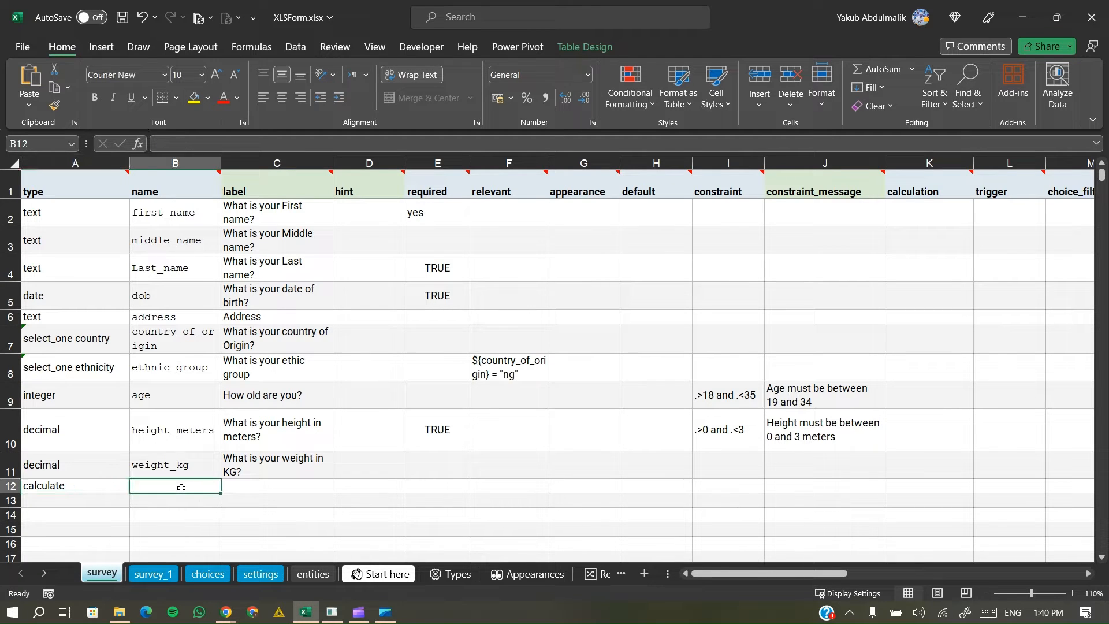
pyautogui.write('bmi')
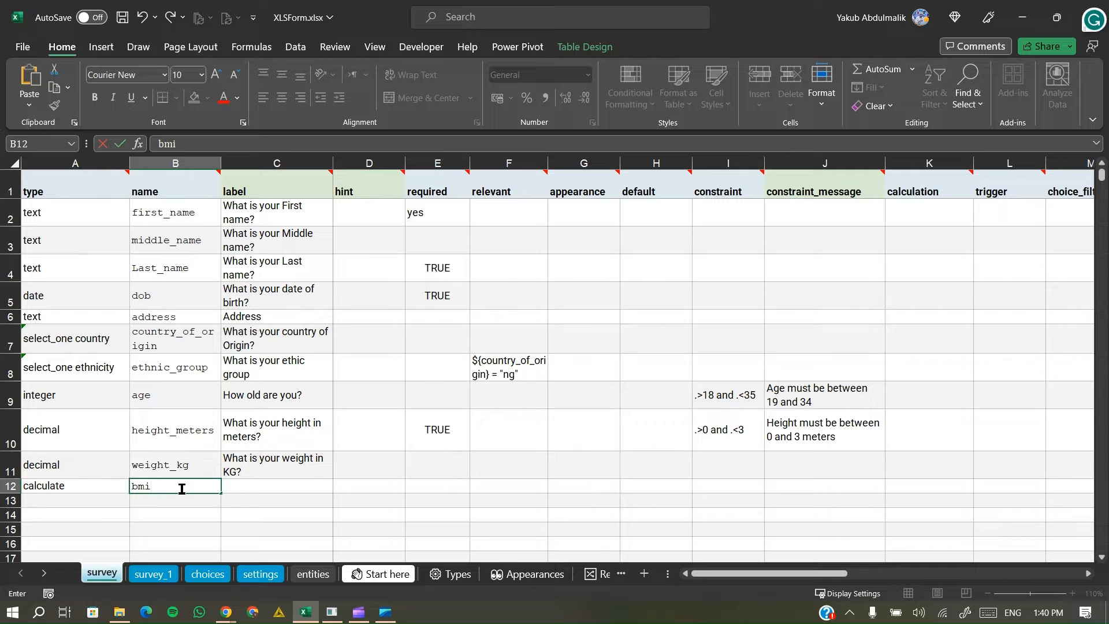
pyautogui.press('Tab')
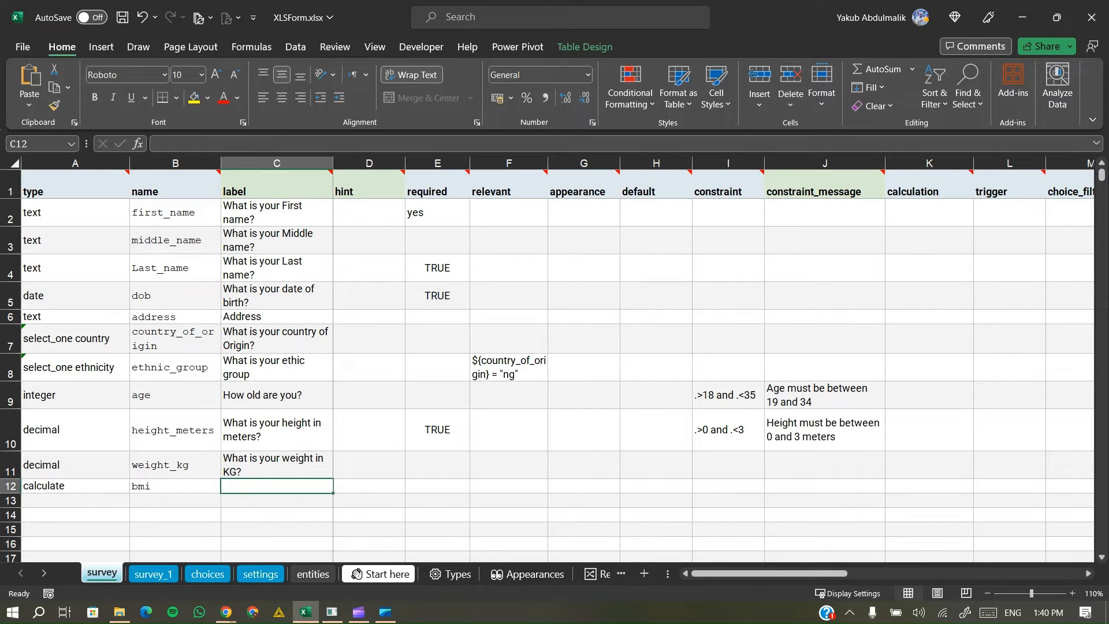
# Select the calculation cell in the bmi row for editing.
pyautogui.hotkey('alt', 'Tab')
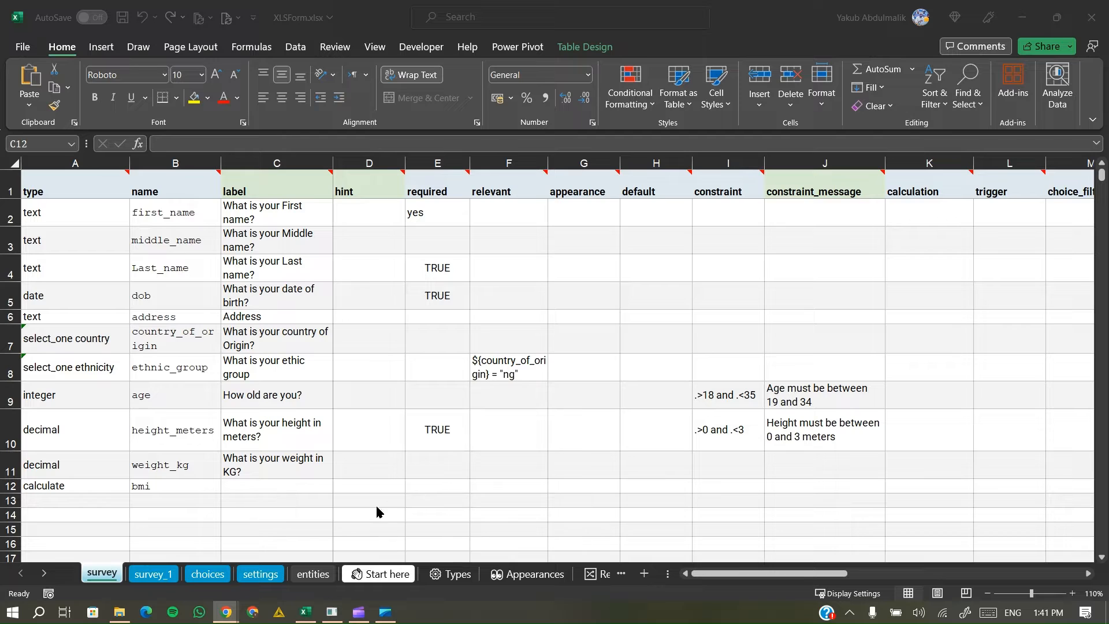
pyautogui.click(245, 488)
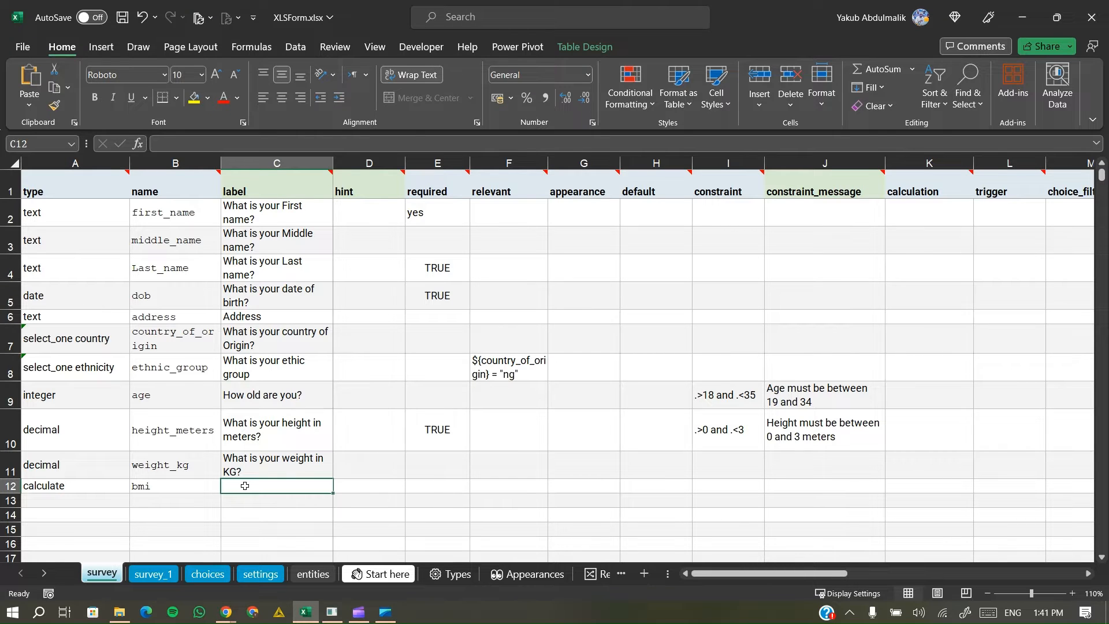
pyautogui.click(361, 488)
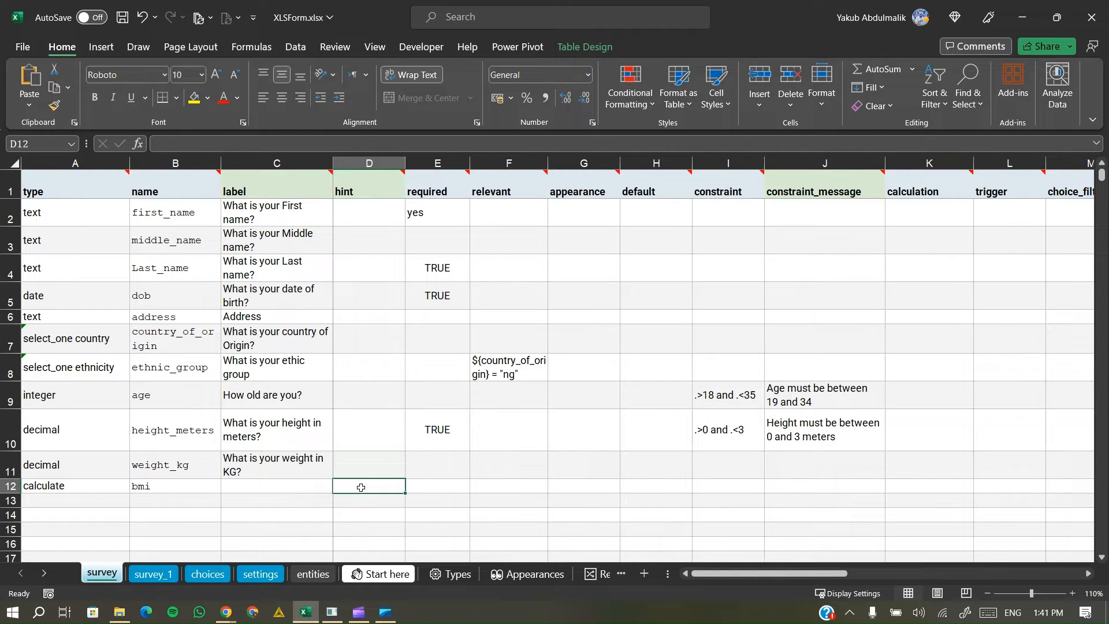
pyautogui.press('Right')
pyautogui.press('Right')
pyautogui.press('Right')
pyautogui.press('Right')
pyautogui.press('Right')
pyautogui.press('Right')
pyautogui.press('Right')
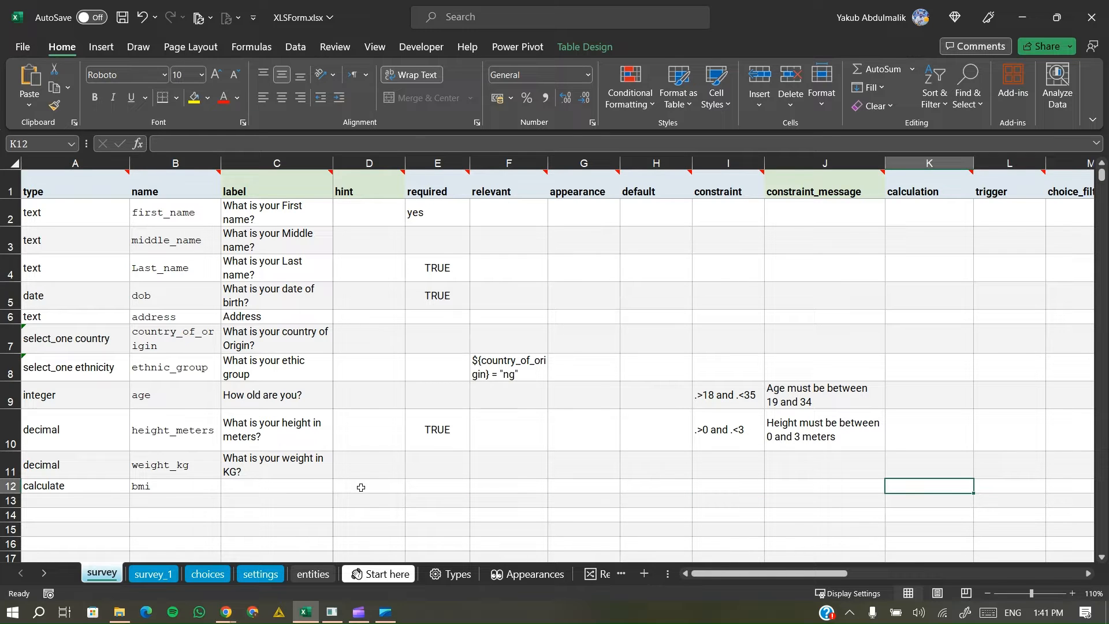
pyautogui.moveTo(719, 575); pyautogui.dragTo(734, 593)
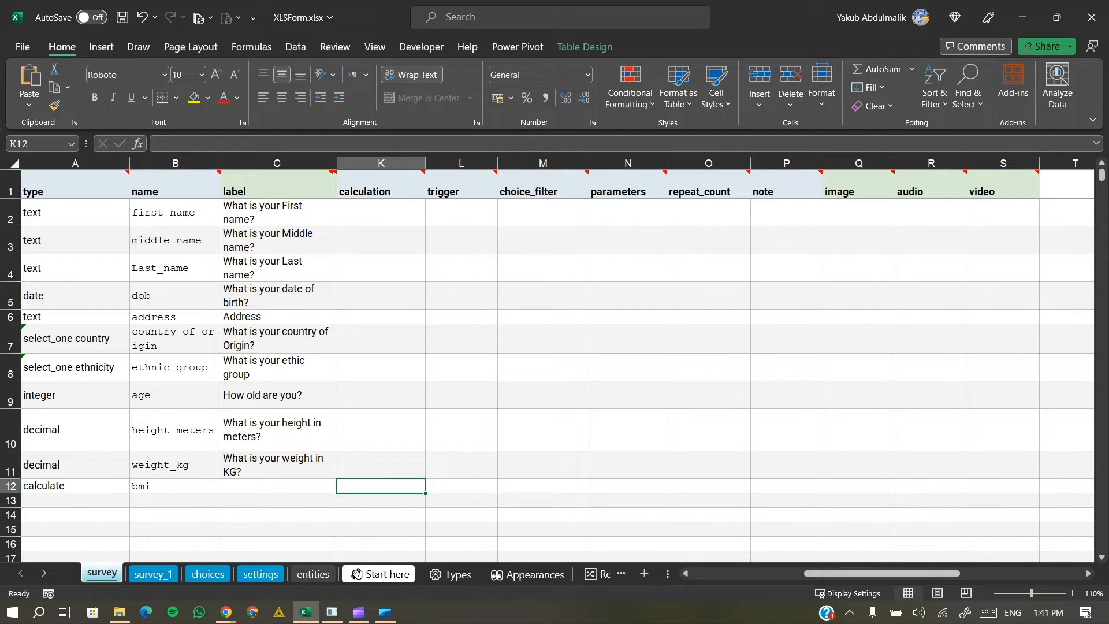
pyautogui.hotkey('alt', 'Tab')
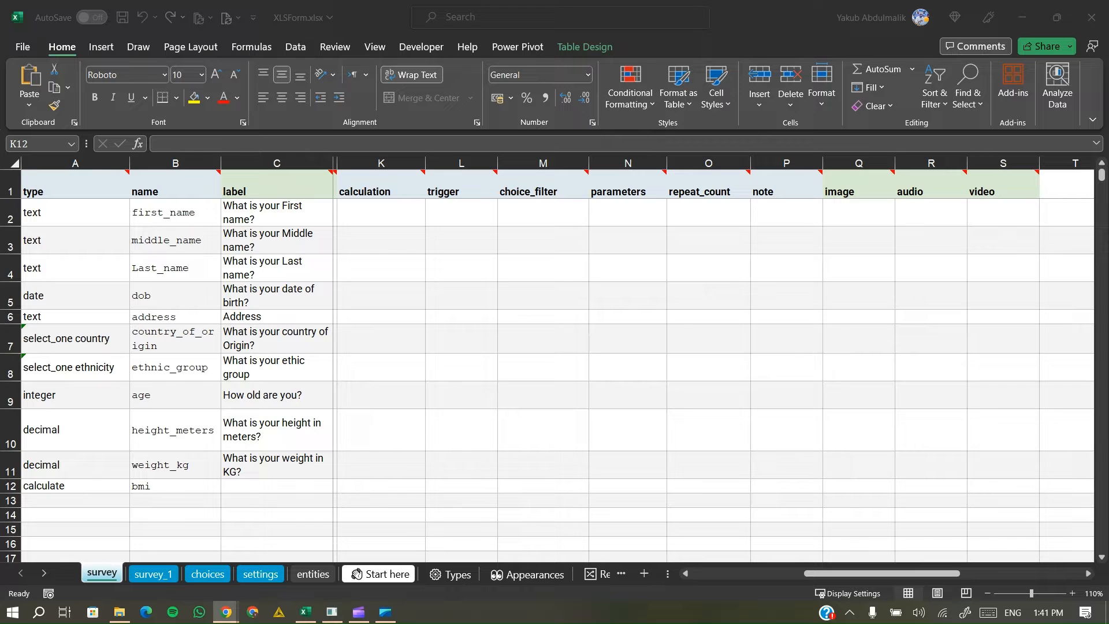
pyautogui.click(361, 488)
pyautogui.click(189, 148)
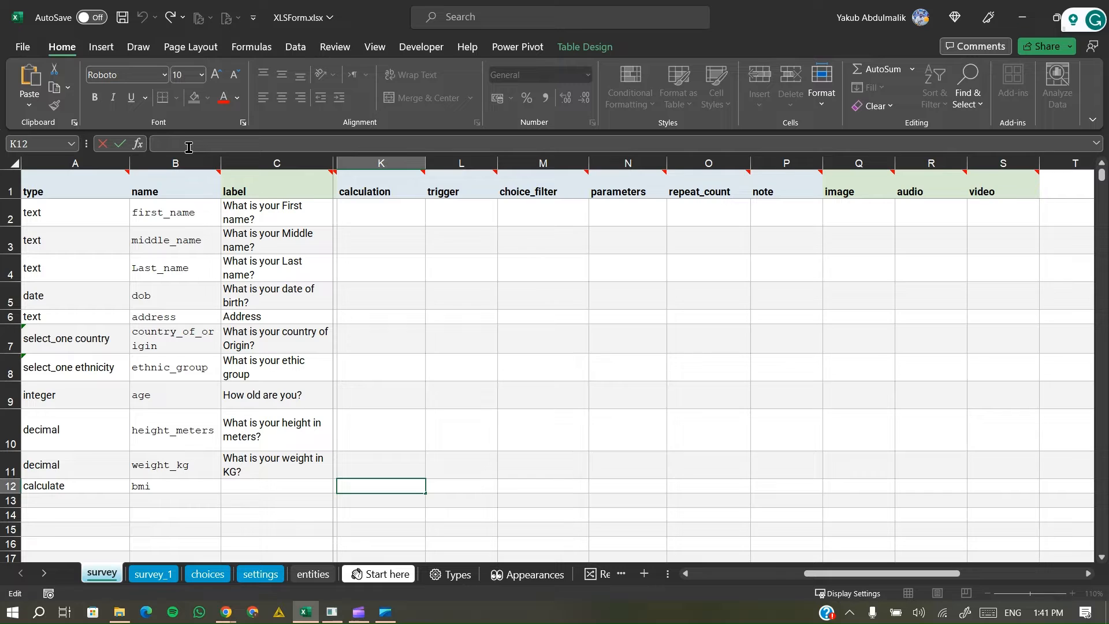
# Begin the bmi calculation with ${weight_kg}, copying the field name from the weight question's name cell.
pyautogui.click(175, 465)
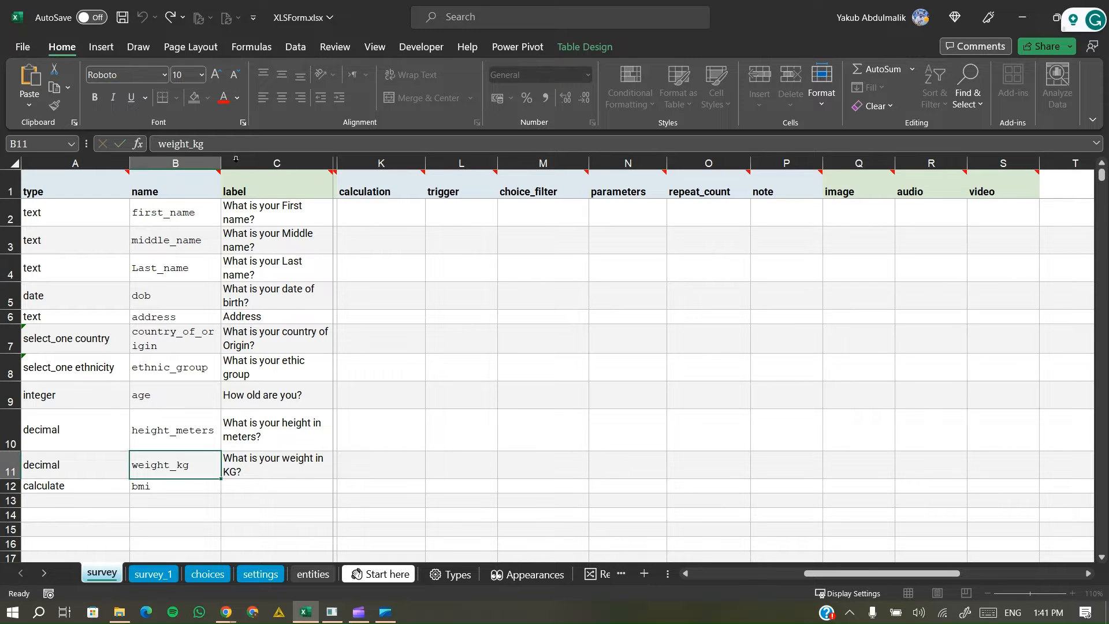
pyautogui.click(241, 147)
pyautogui.hotkey('ctrl', 'a')
pyautogui.hotkey('ctrl', 'c')
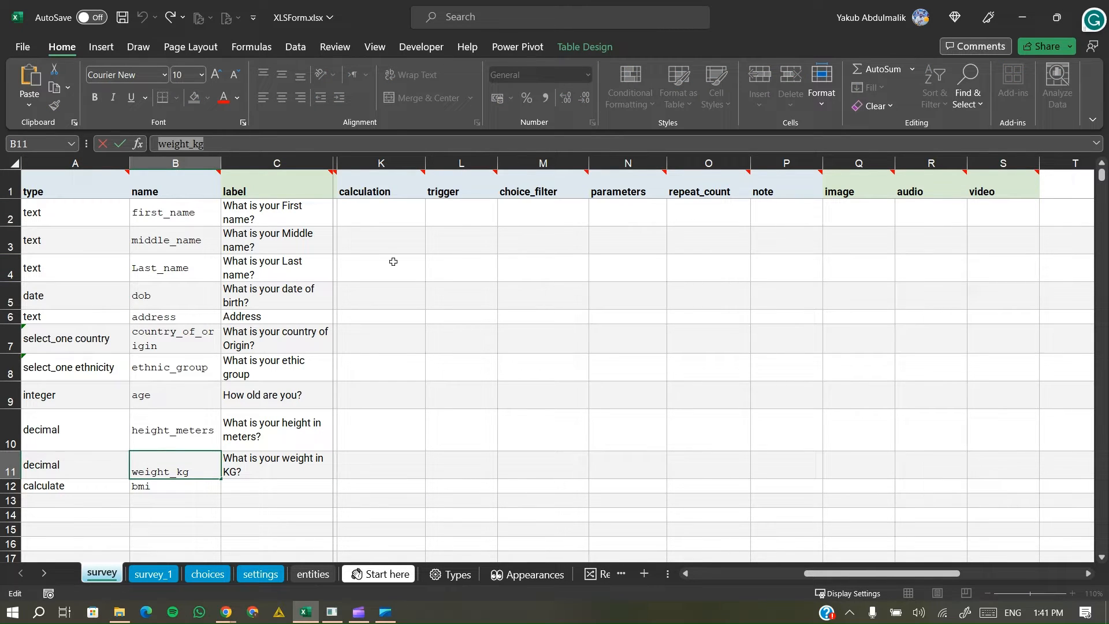
pyautogui.click(365, 486)
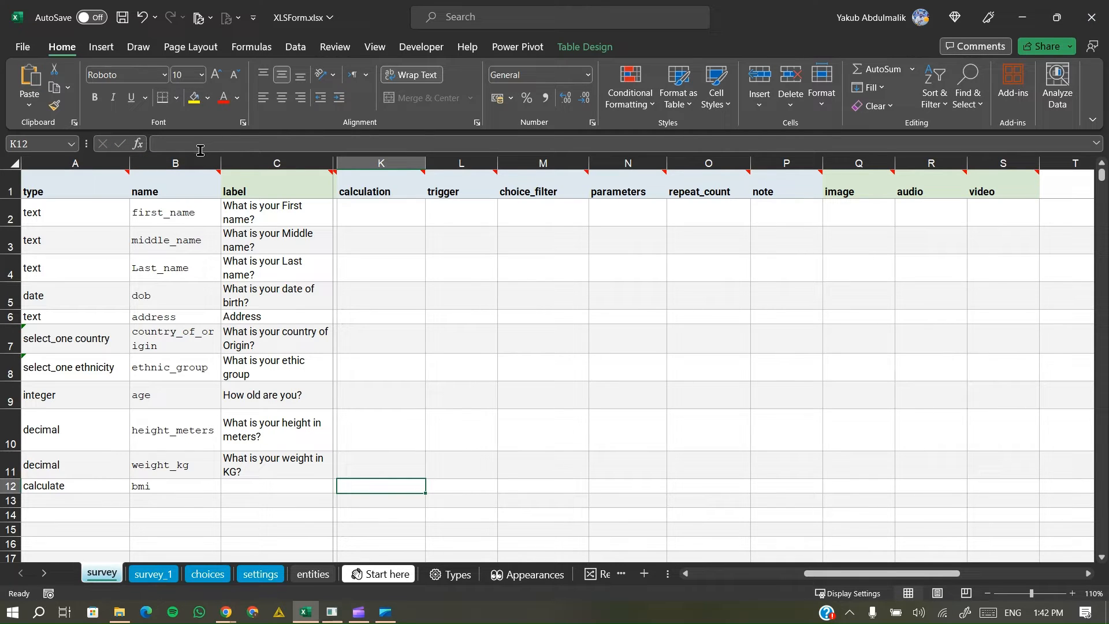
pyautogui.click(201, 149)
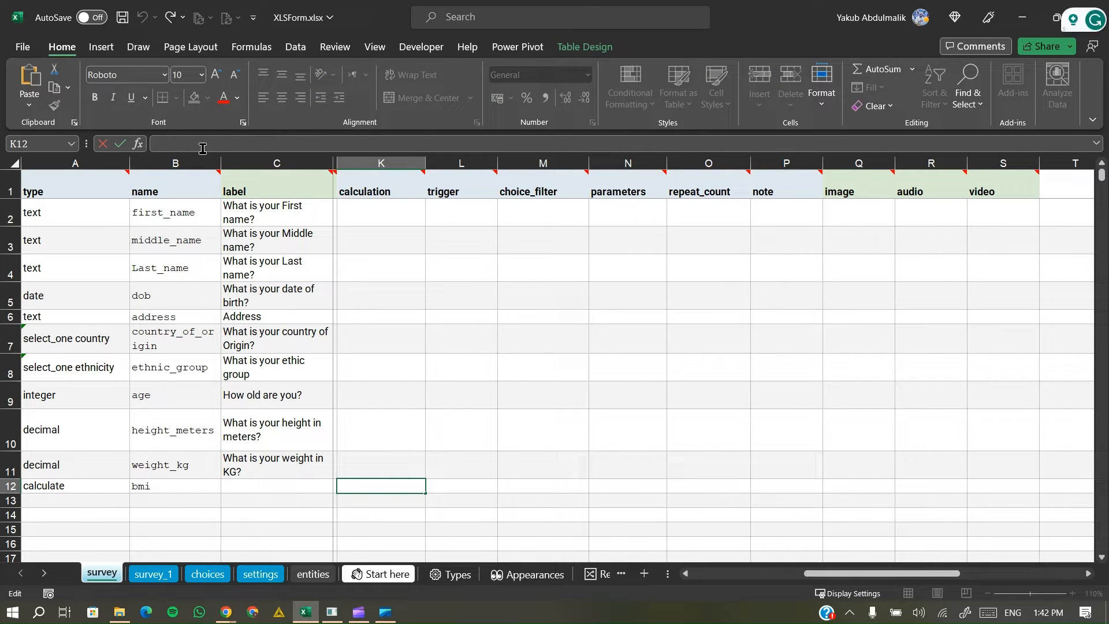
pyautogui.write('${')
pyautogui.hotkey('ctrl', 'v')
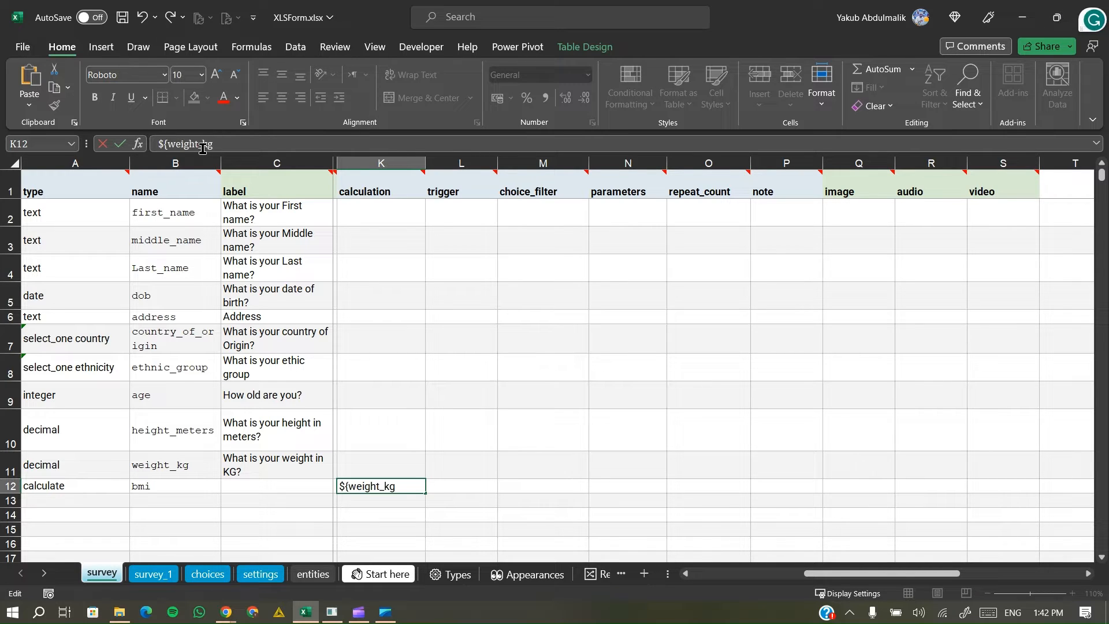
pyautogui.write('}')
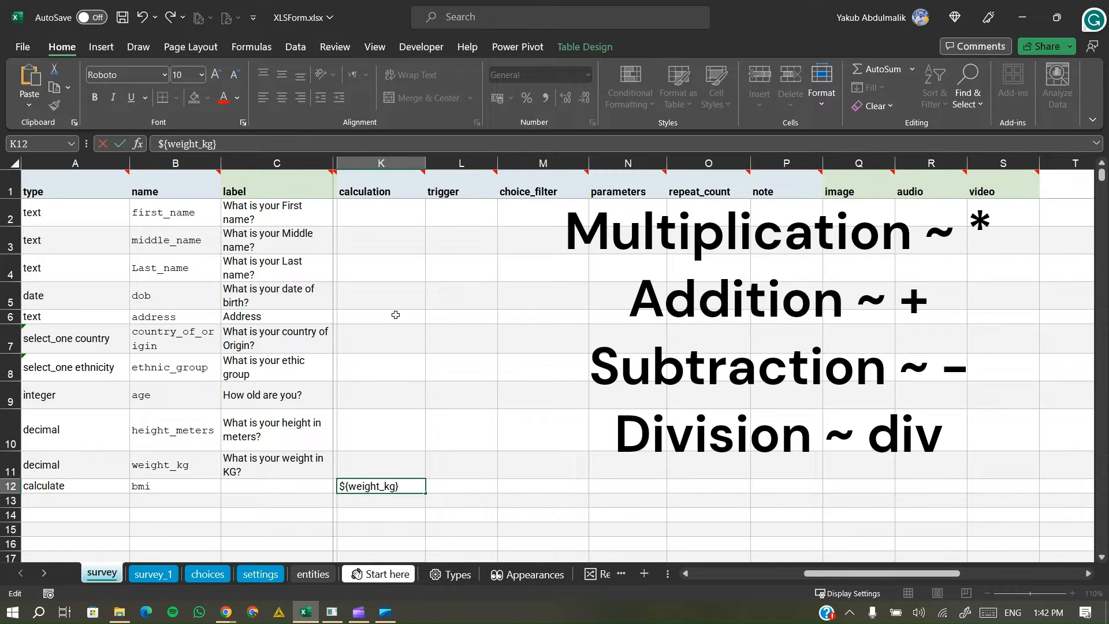
# Extend the bmi calculation with div (${height_meters}, copying the field name from the height question's name cell.
pyautogui.write('div (')
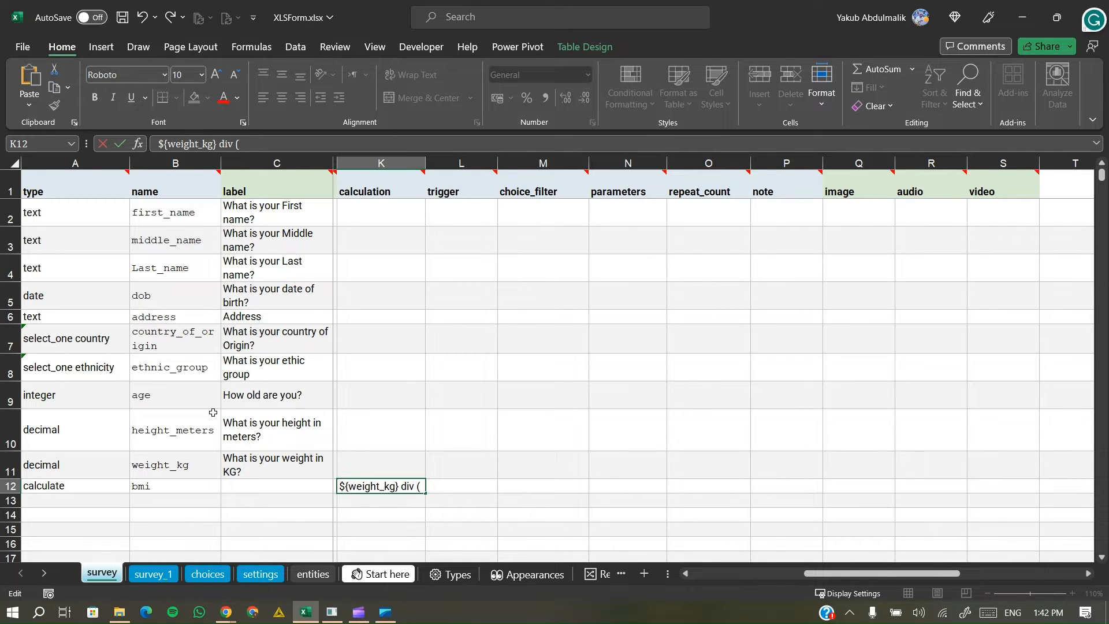
pyautogui.click(167, 416)
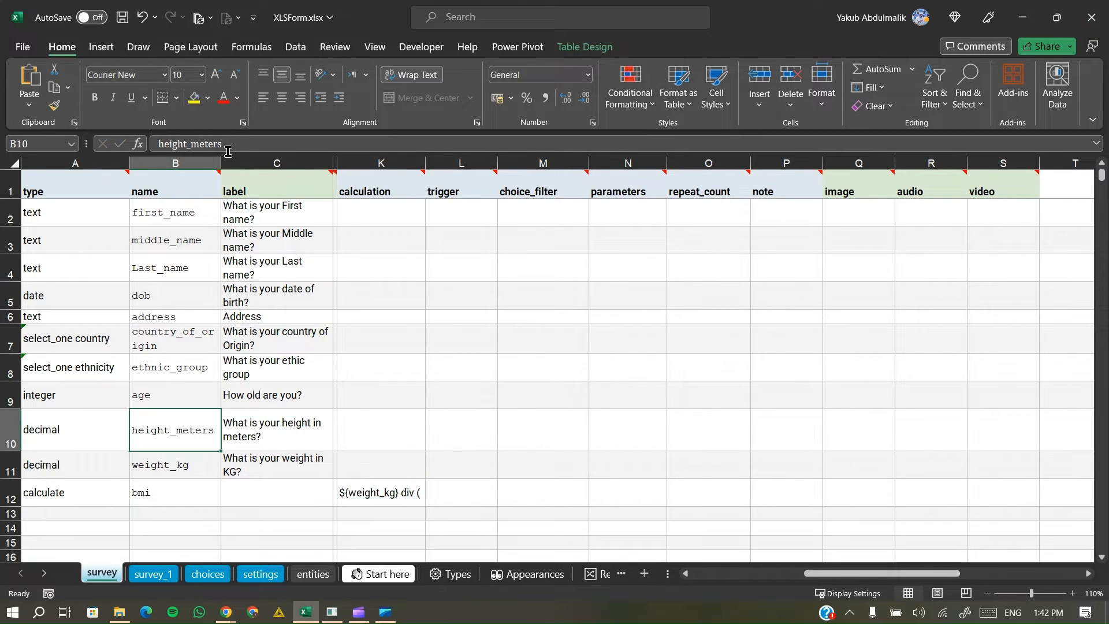
pyautogui.doubleClick(229, 149)
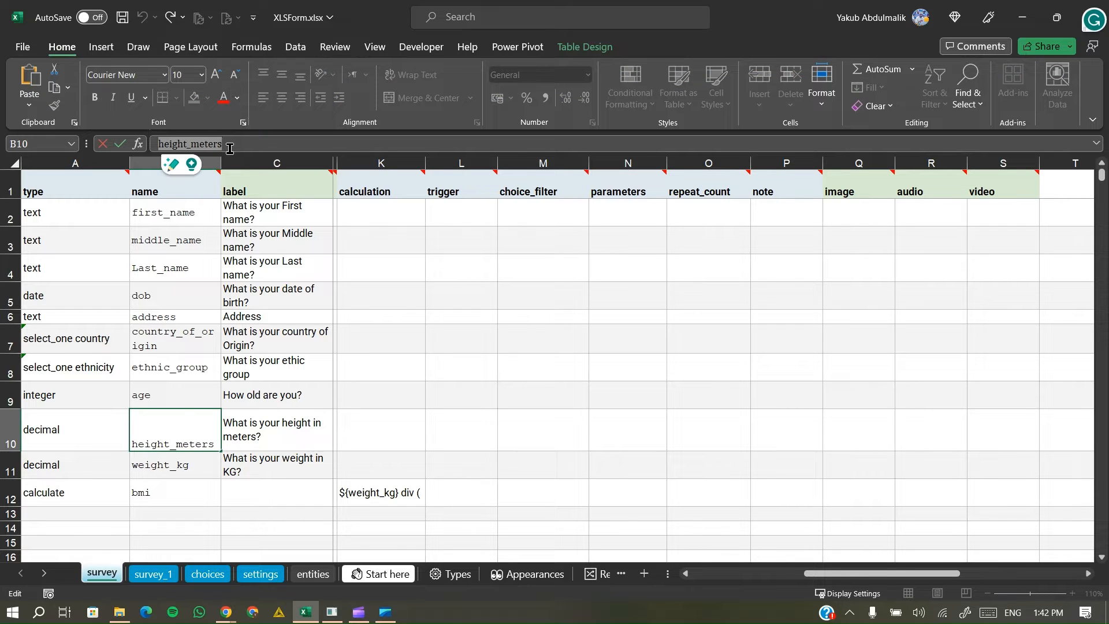
pyautogui.click(386, 489)
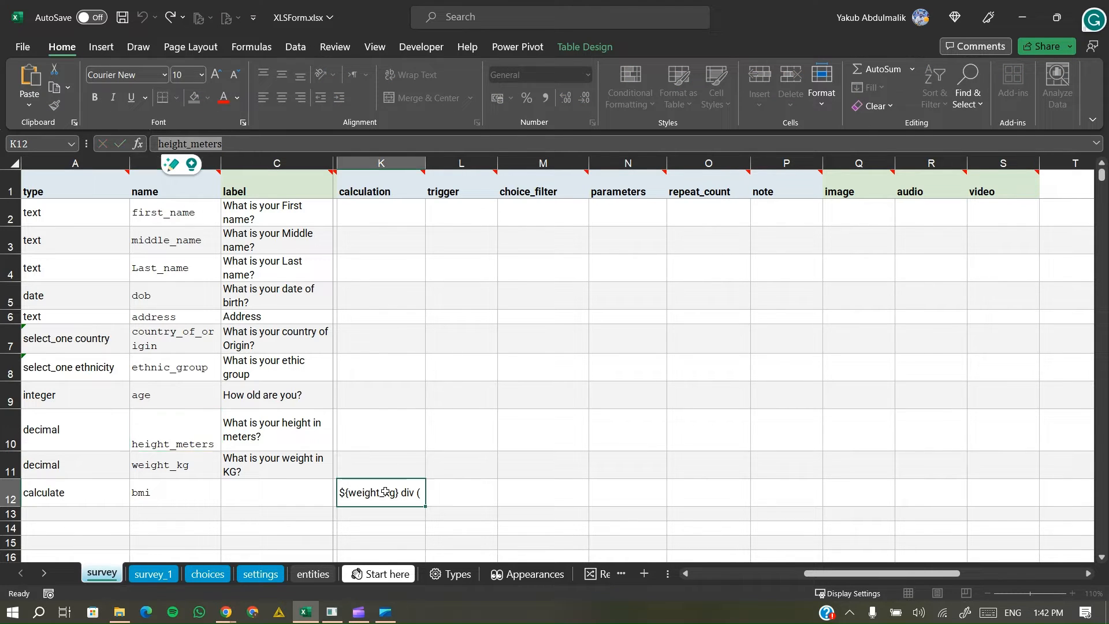
pyautogui.click(260, 137)
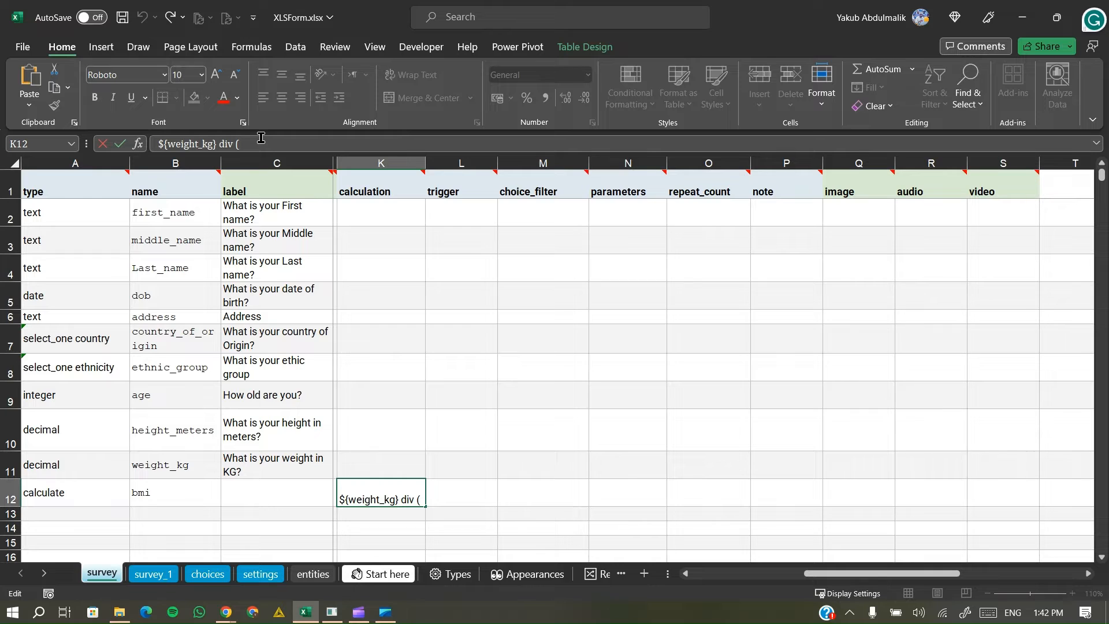
pyautogui.write('${')
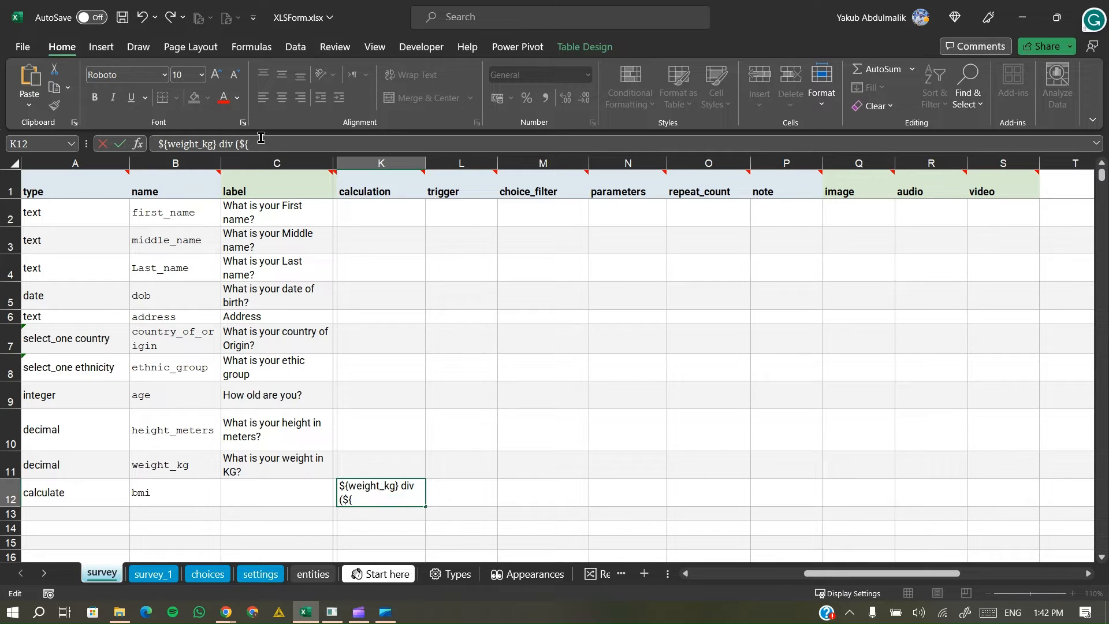
pyautogui.write('height_meters')
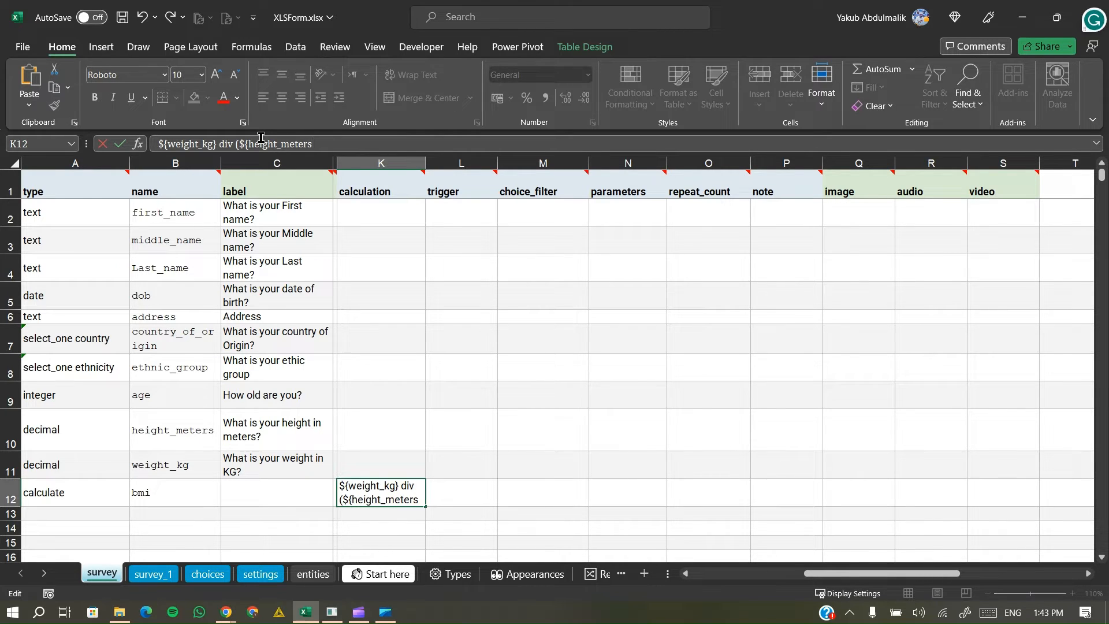
pyautogui.write('}')
# Complete the bmi calculation as ${weight_kg} div (${height_meters} * ${height_meters}), duplicating the height reference.
pyautogui.hotkey('shift', 'Left')
pyautogui.hotkey('shift', 'Left')
pyautogui.hotkey('shift', 'Left')
pyautogui.hotkey('shift', 'Left')
pyautogui.hotkey('shift', 'Left')
pyautogui.hotkey('shift', 'Left')
pyautogui.hotkey('shift', 'Left')
pyautogui.hotkey('shift', 'Left')
pyautogui.hotkey('shift', 'Left')
pyautogui.hotkey('shift', 'Left')
pyautogui.hotkey('shift', 'Left')
pyautogui.hotkey('shift', 'Left')
pyautogui.hotkey('shift', 'Left')
pyautogui.hotkey('shift', 'Left')
pyautogui.hotkey('shift', 'Left')
pyautogui.hotkey('shift', 'Left')
pyautogui.hotkey('ctrl', 'c')
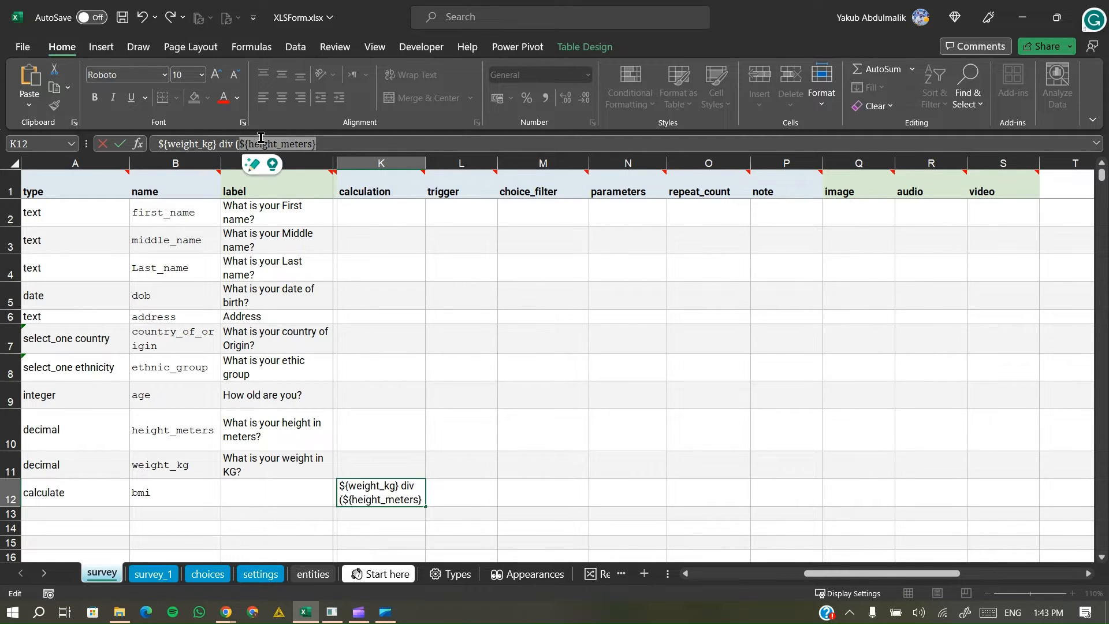
pyautogui.press('Right')
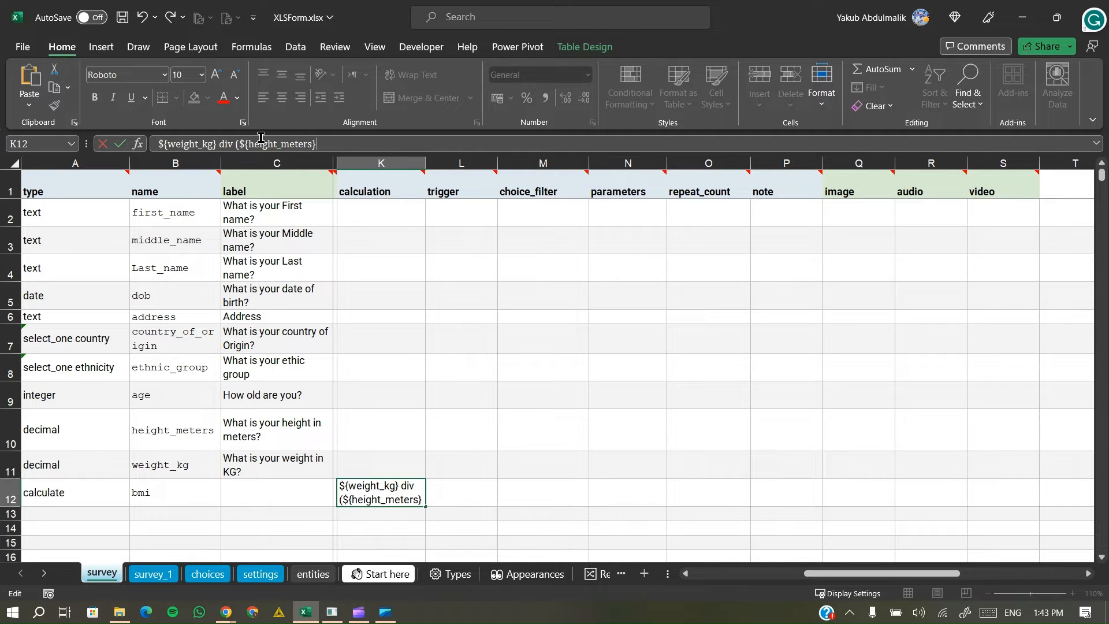
pyautogui.write('*')
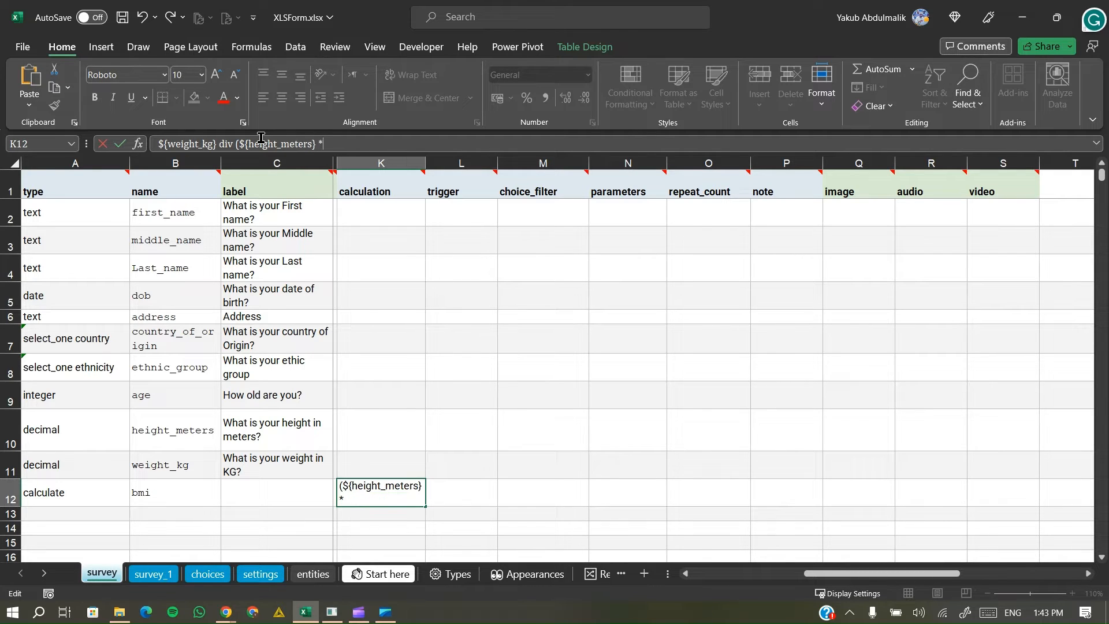
pyautogui.hotkey('ctrl', 'v')
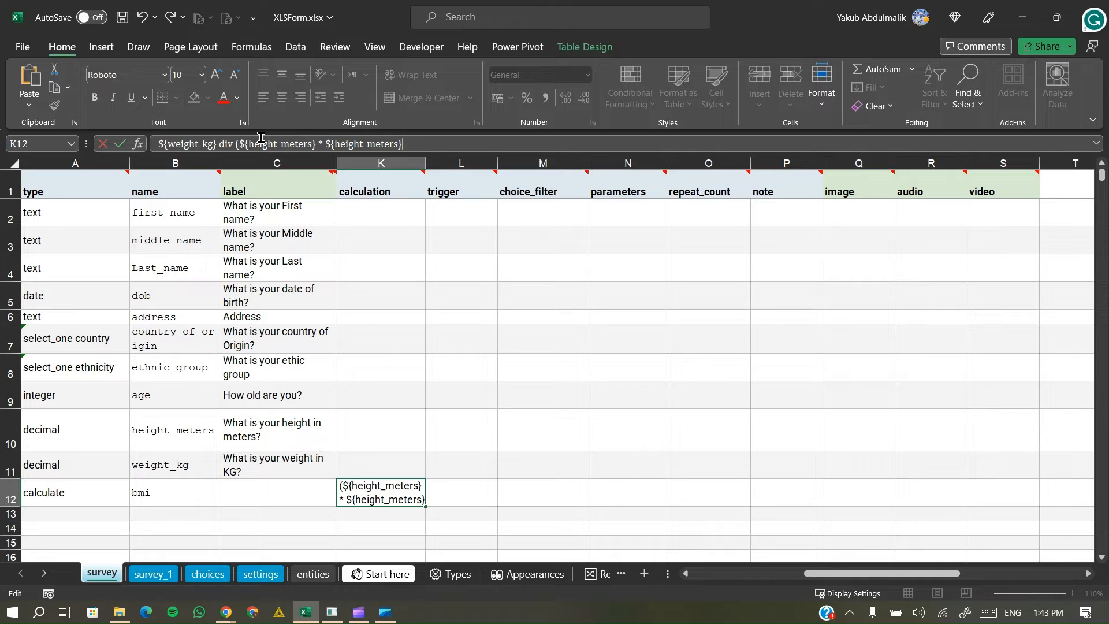
pyautogui.write(')')
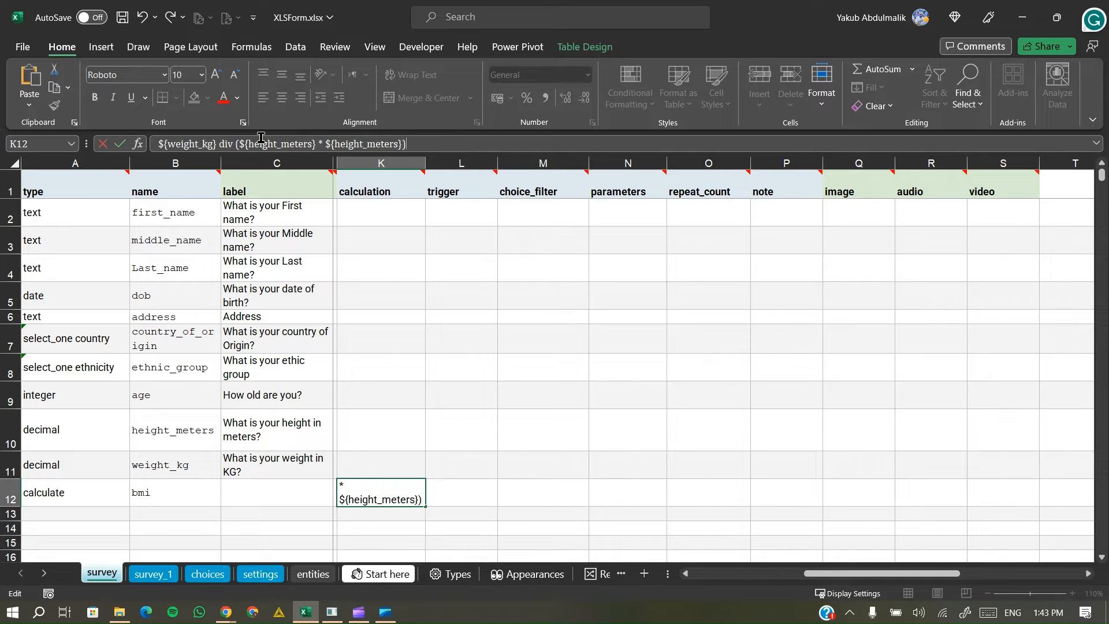
pyautogui.press('Return')
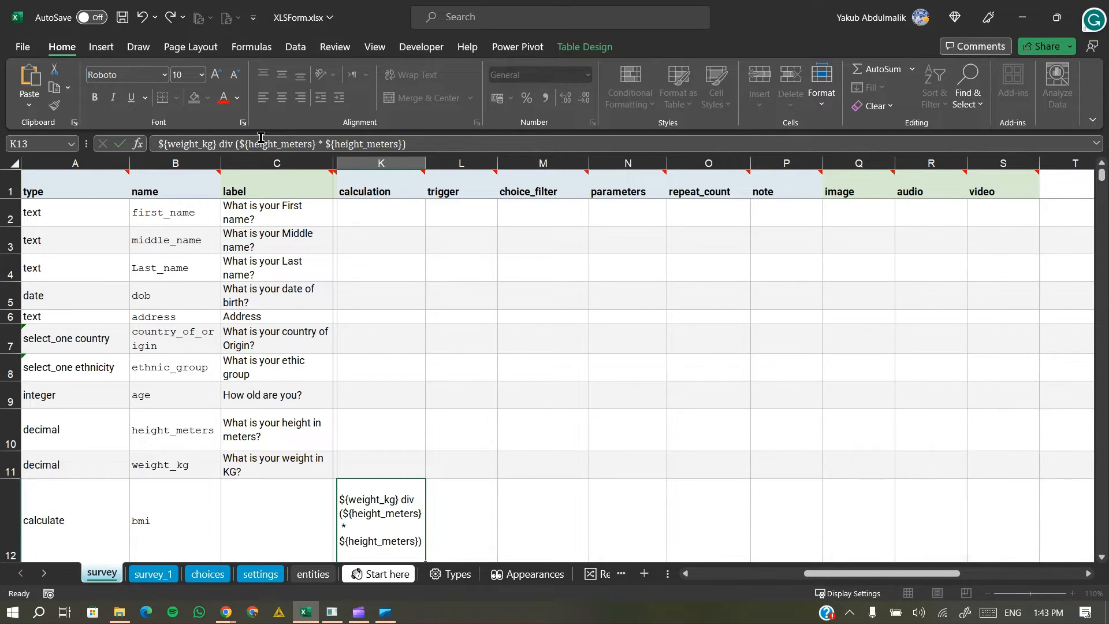
# Widen the calculation column to roughly twice its width and review the bmi row.
pyautogui.doubleClick(427, 163)
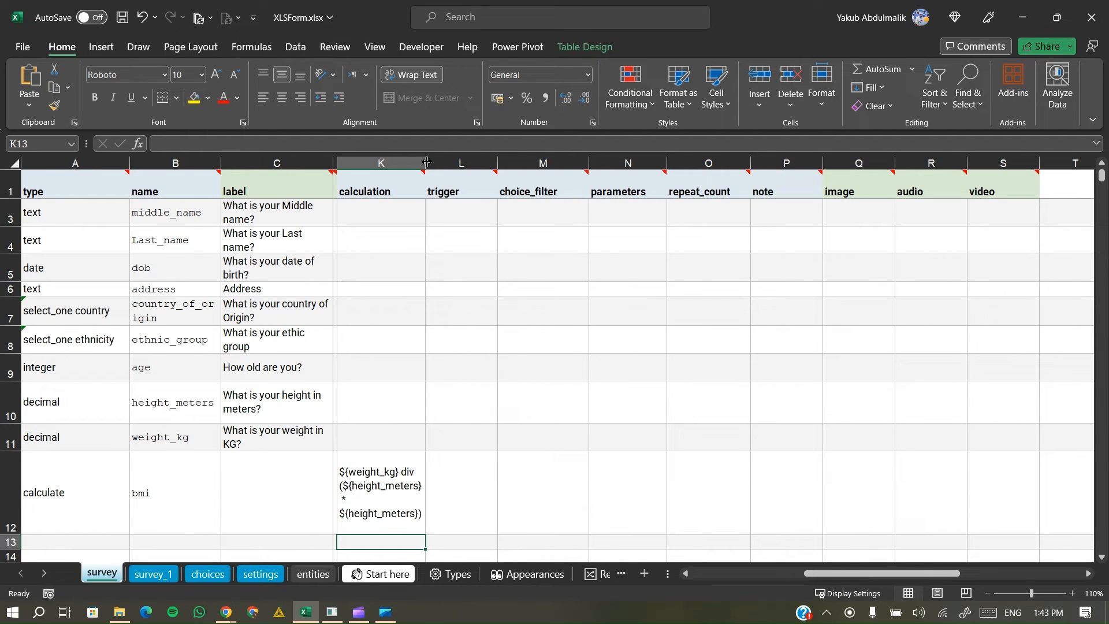
pyautogui.doubleClick(426, 161)
pyautogui.moveTo(427, 161); pyautogui.dragTo(539, 162)
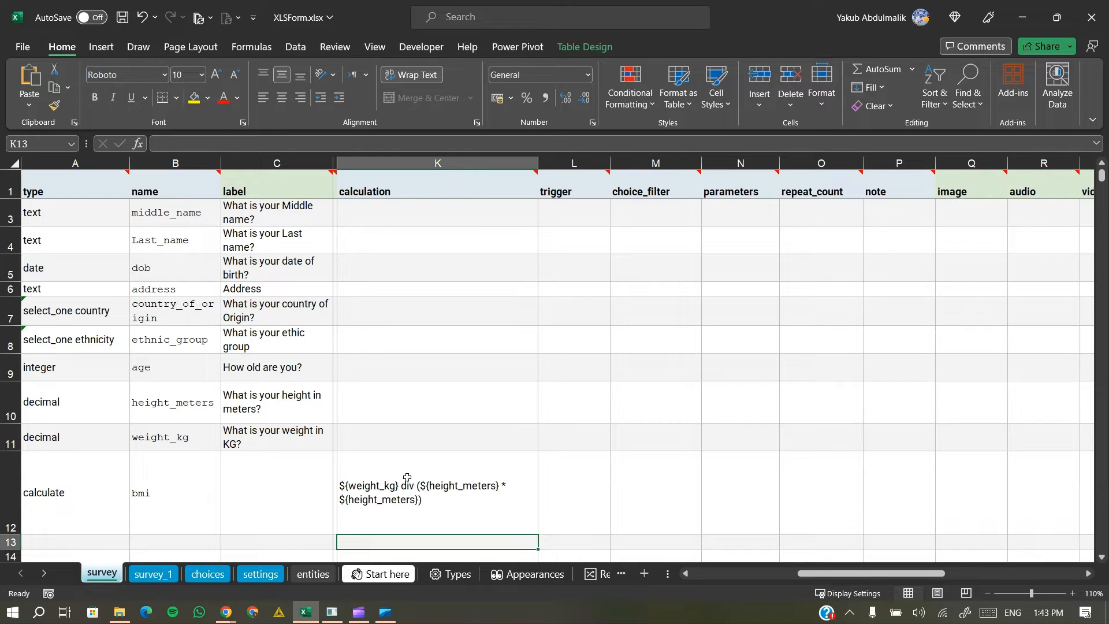
pyautogui.scroll(-2, 406, 477)
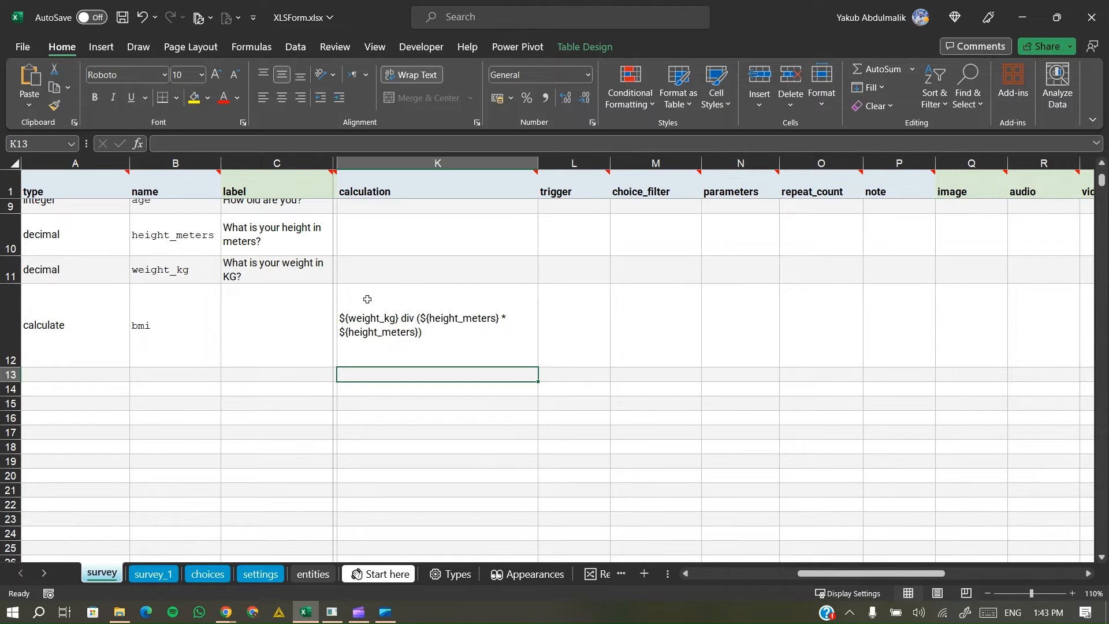
pyautogui.click(189, 330)
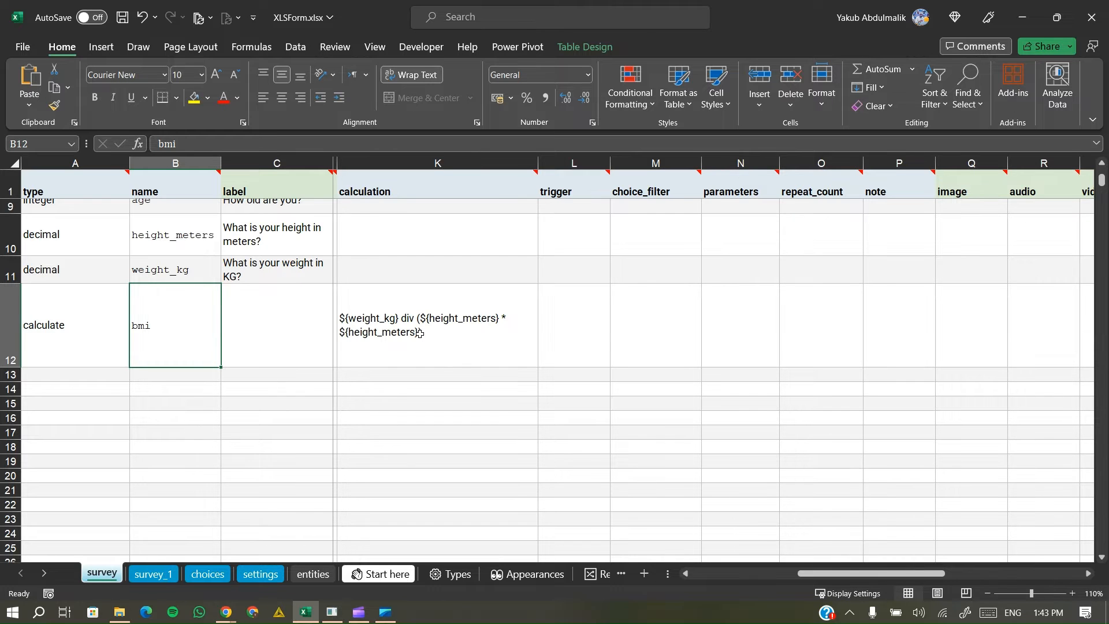
pyautogui.scroll(2, 419, 333)
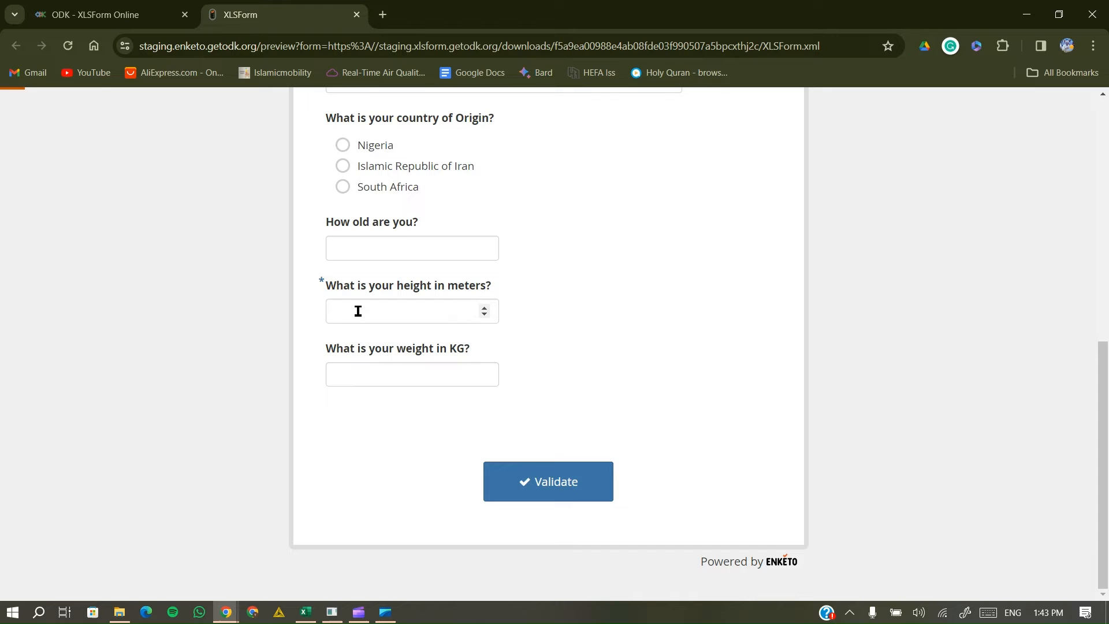
# Switch to the Enketo form preview in Chrome and enter a height of 1.5 meters and a weight of 30 KG.
pyautogui.click(358, 311)
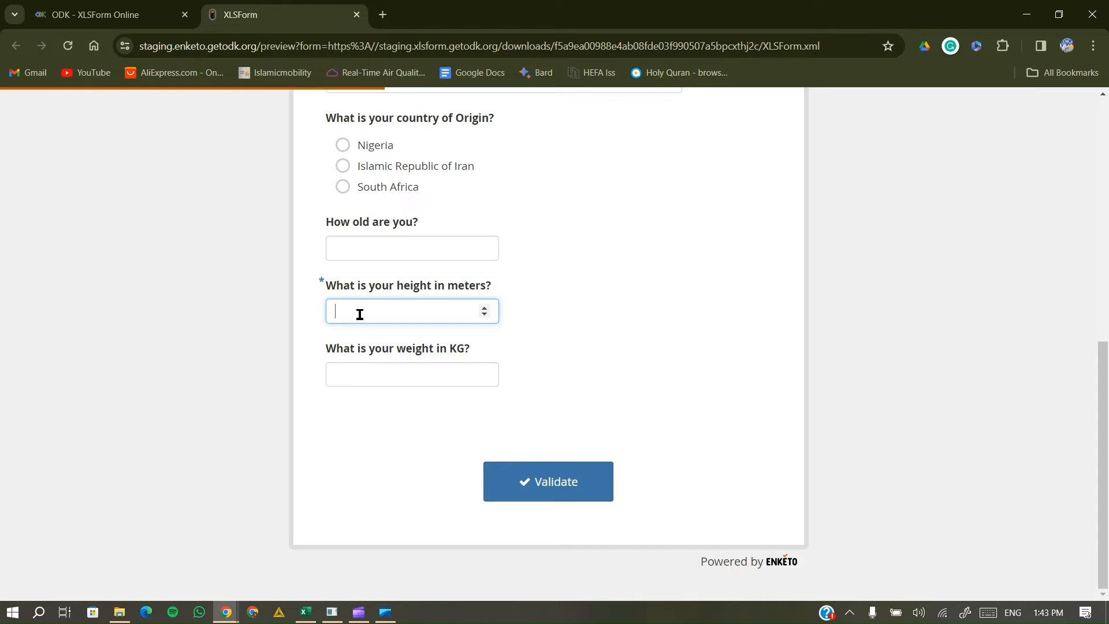
pyautogui.write('1.')
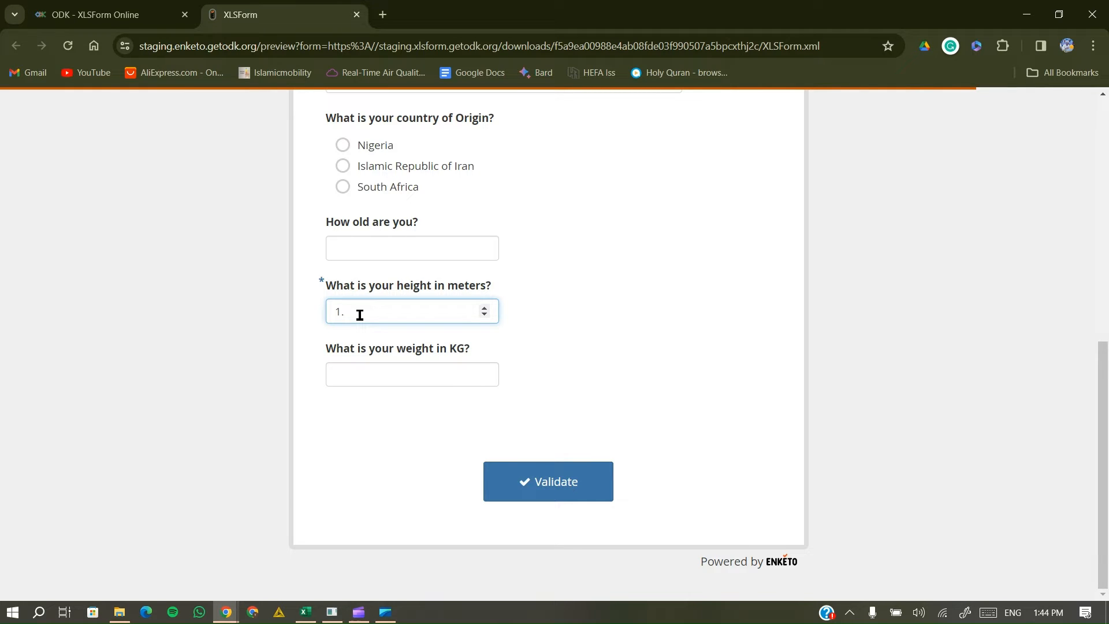
pyautogui.write('5')
pyautogui.click(397, 373)
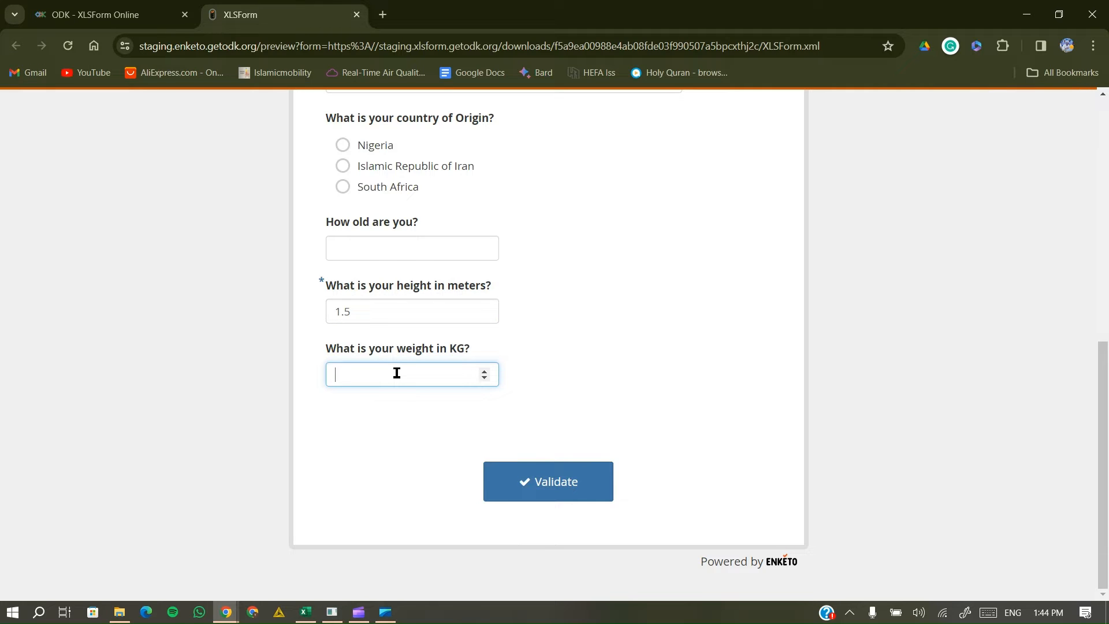
pyautogui.write('30')
pyautogui.click(835, 440)
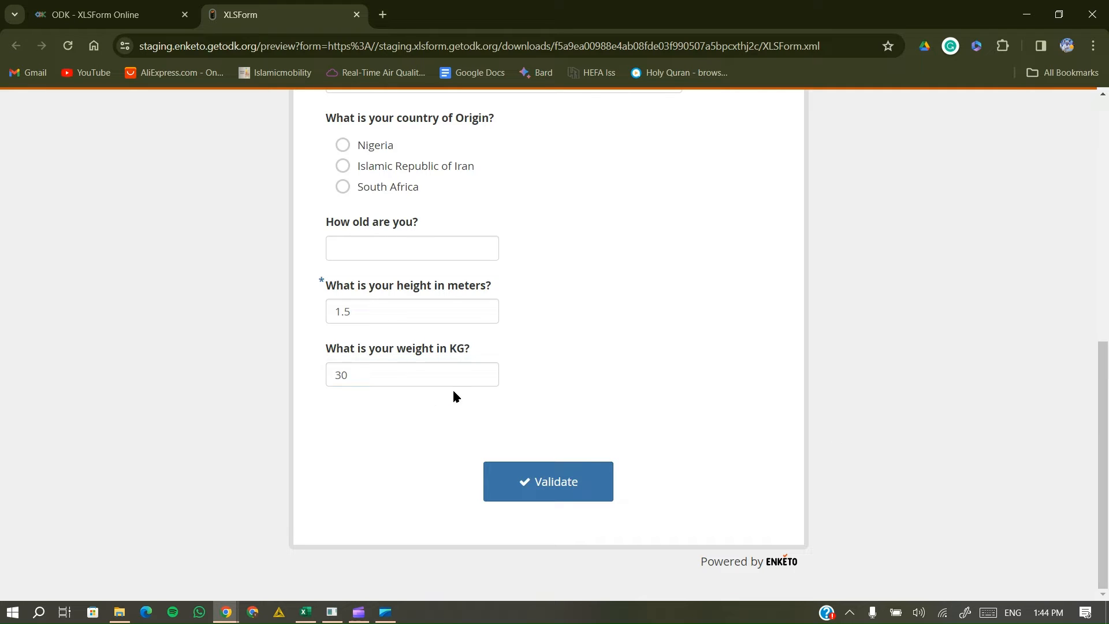
pyautogui.scroll(4, 372, 430)
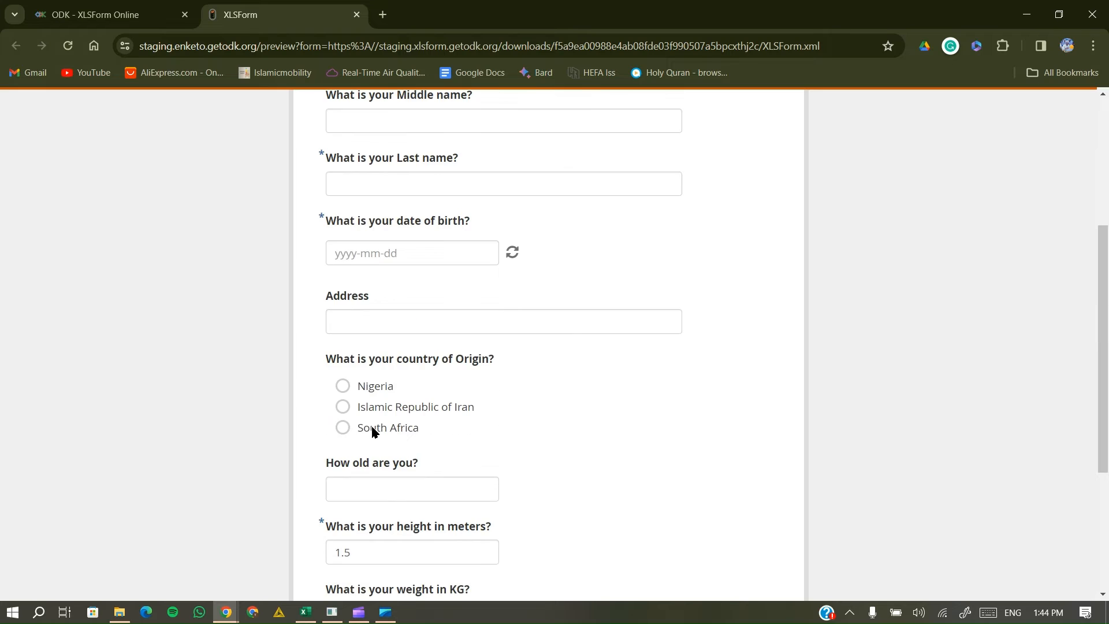
pyautogui.scroll(4, 373, 427)
pyautogui.scroll(-4, 373, 428)
# Switch to the XLSForm workbook in Excel and add a note question named bmi_display below the bmi row.
pyautogui.moveTo(300, 617)
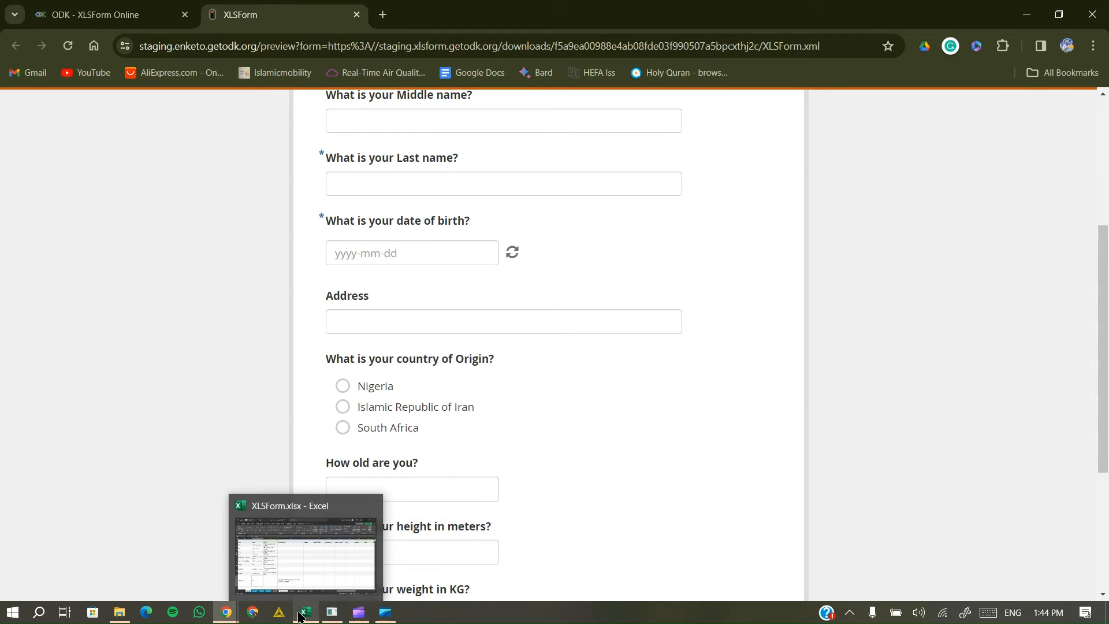
pyautogui.click(301, 617)
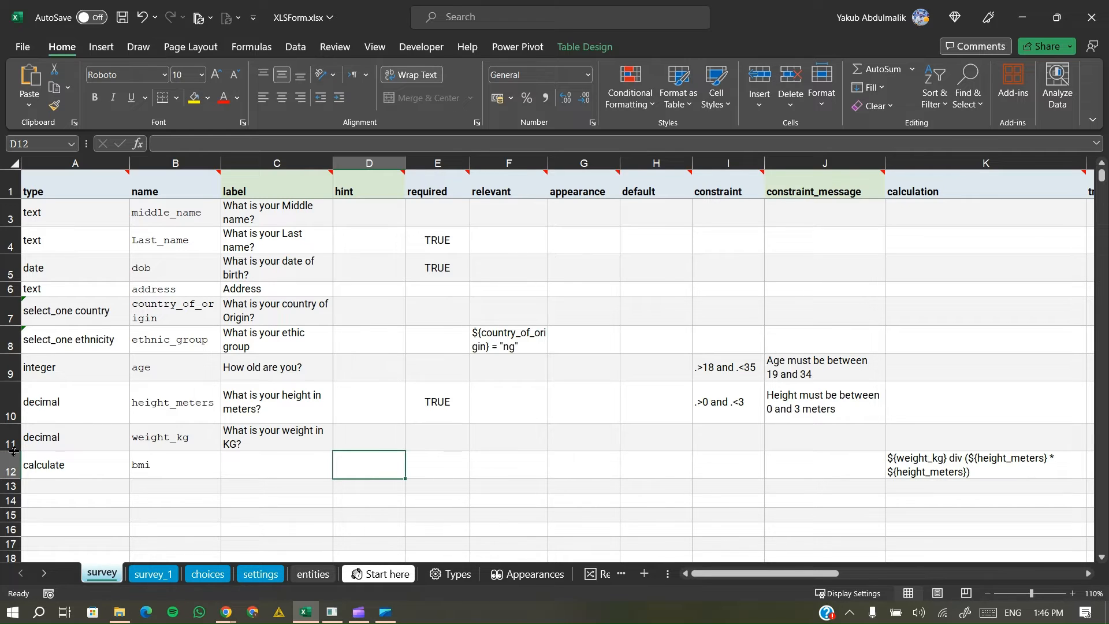
pyautogui.click(64, 485)
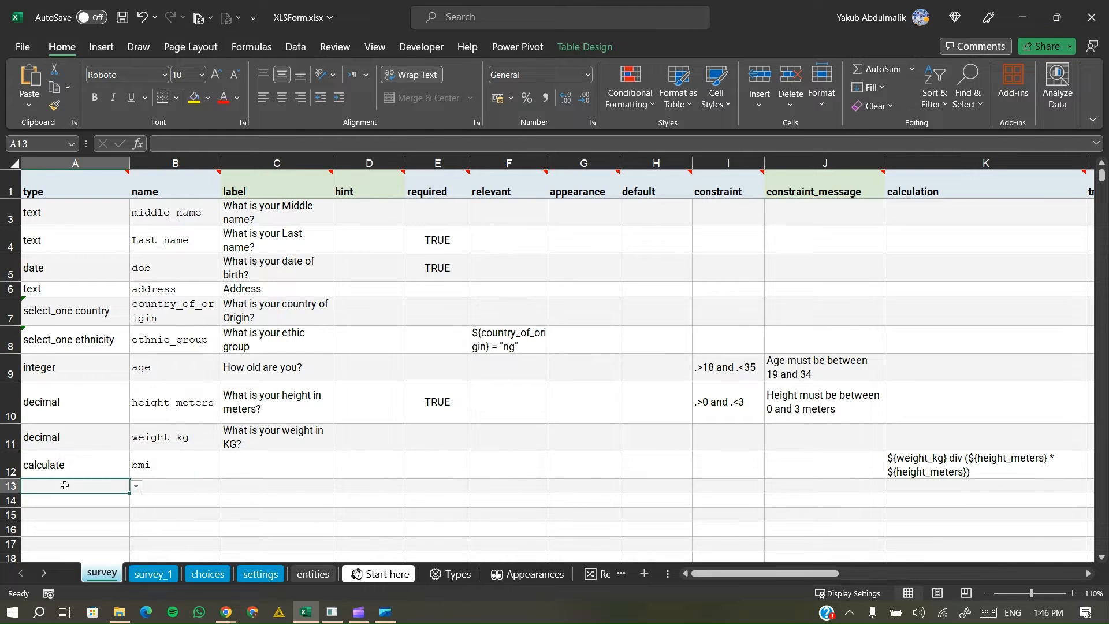
pyautogui.click(137, 488)
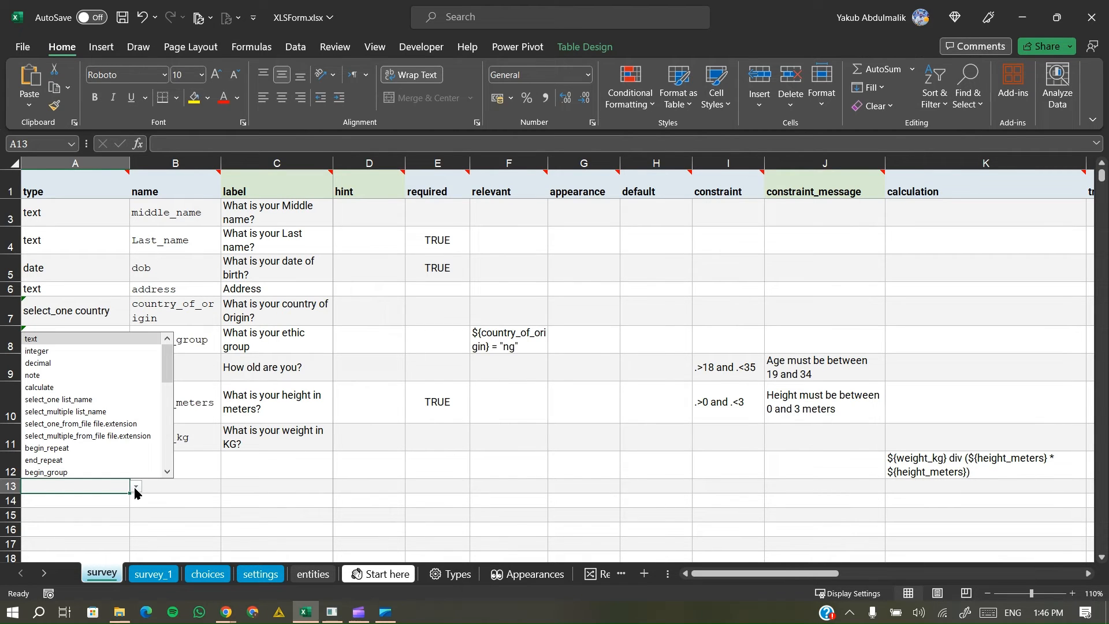
pyautogui.click(62, 376)
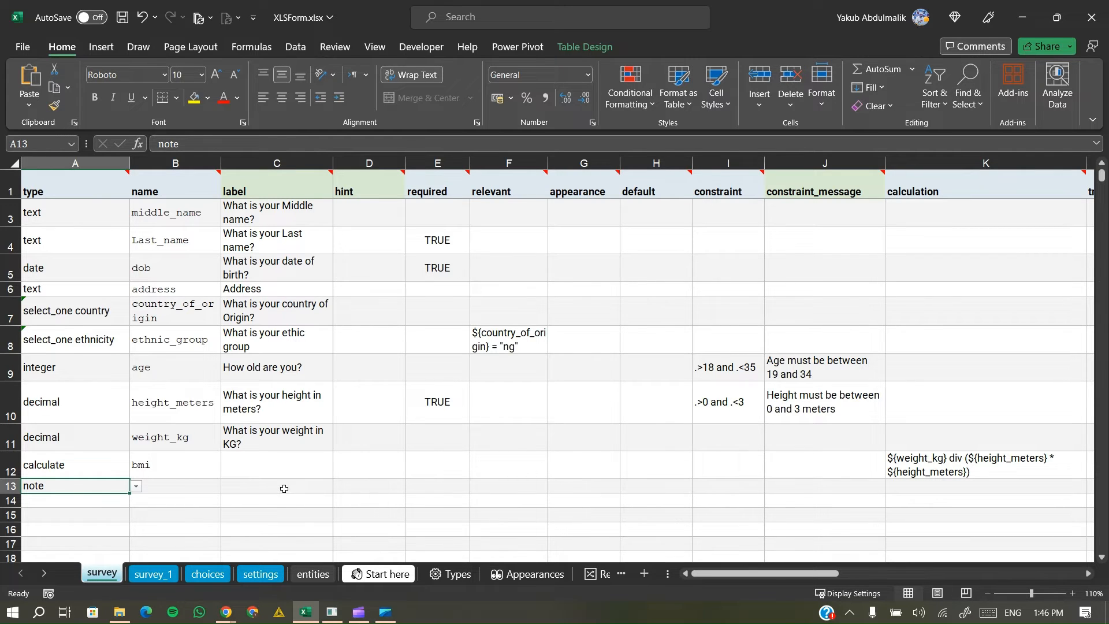
pyautogui.click(158, 490)
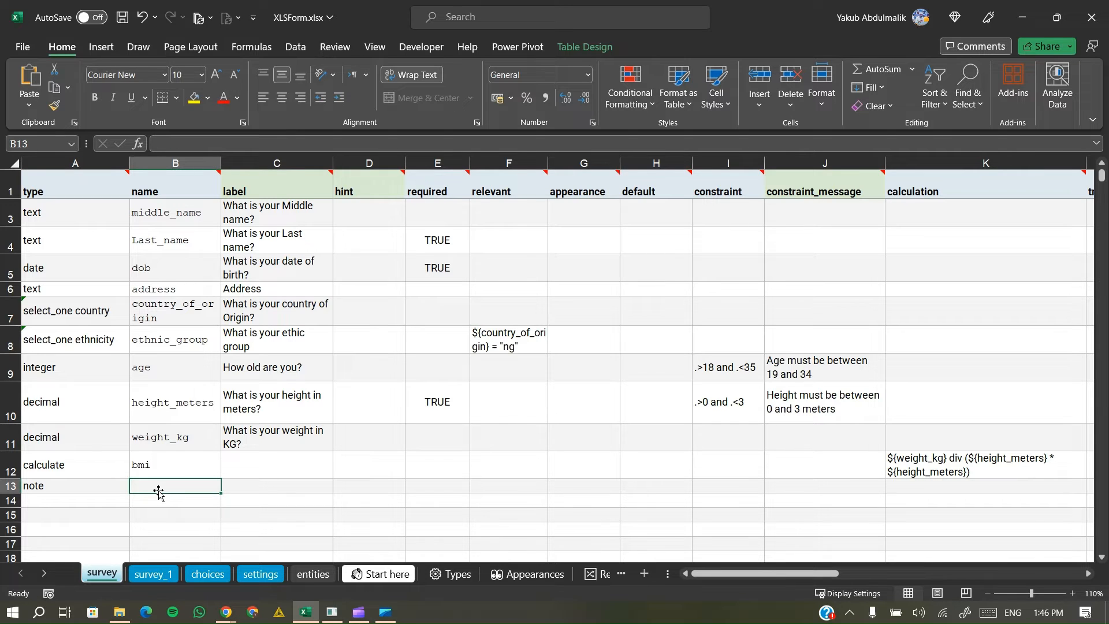
pyautogui.write('bmi')
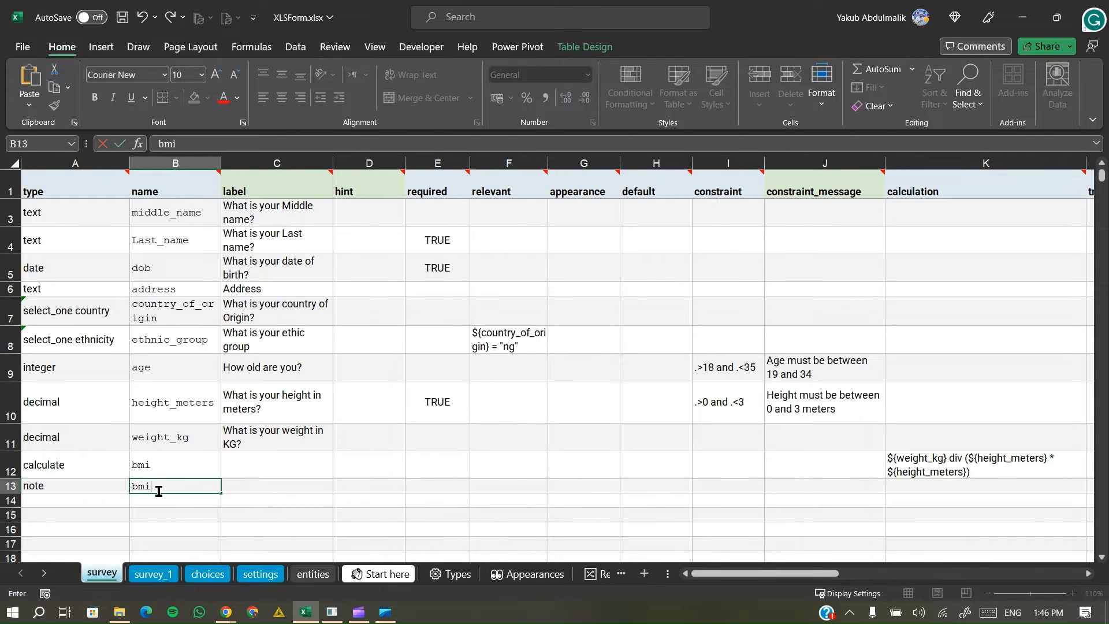
pyautogui.write('_display')
pyautogui.press('Tab')
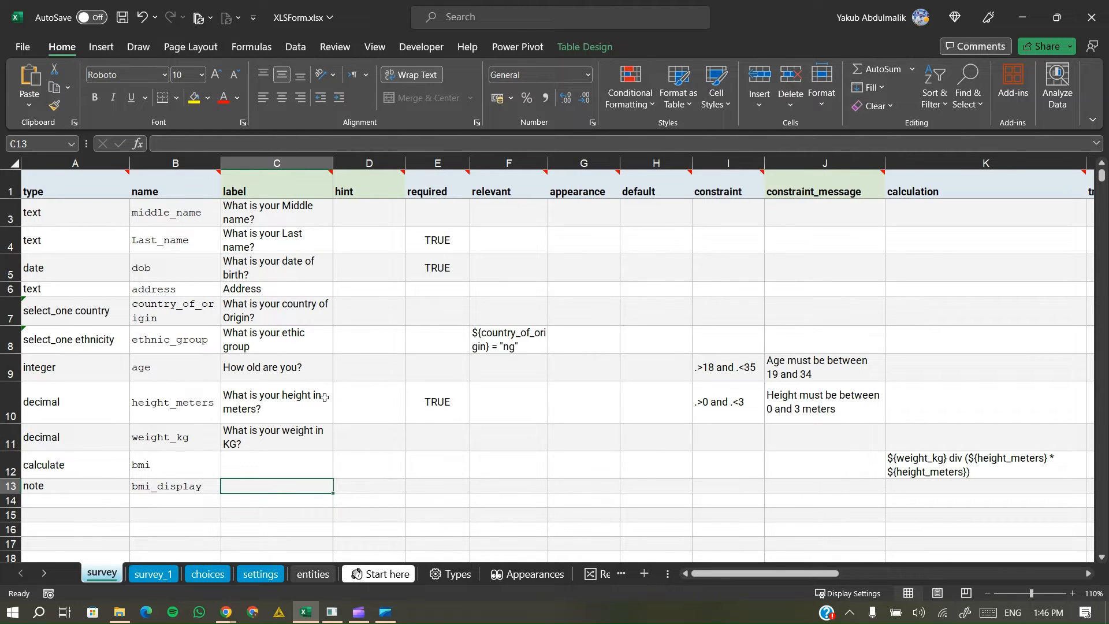
# Label the bmi_display note "Your Body Mass Index is ${bmi}" and save the workbook.
pyautogui.write('Your Body m')
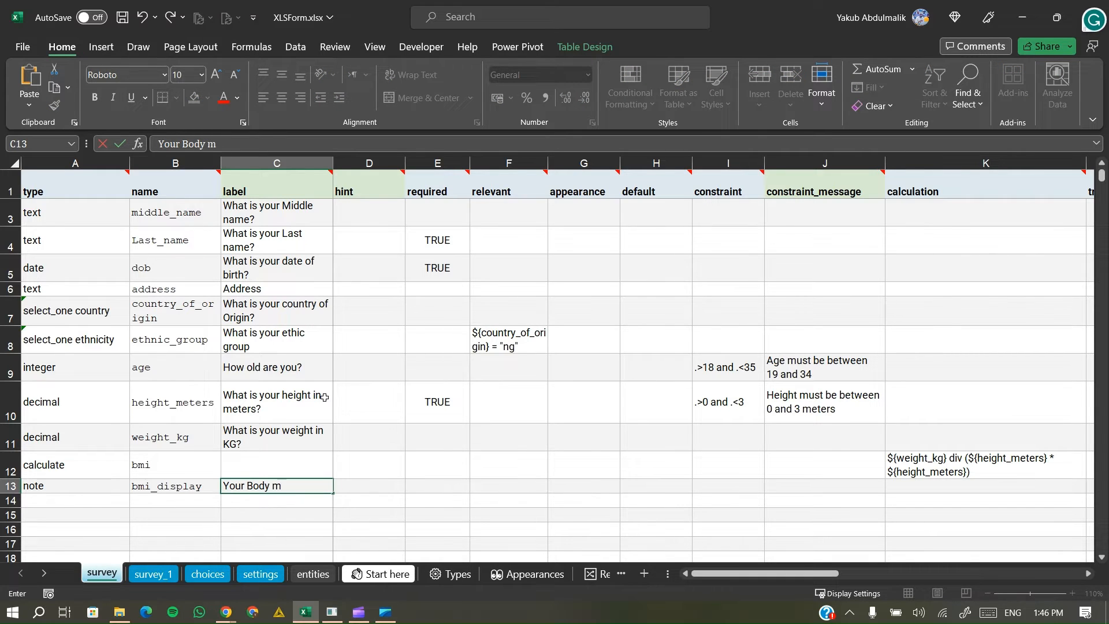
pyautogui.press('BackSpace')
pyautogui.write('Mass Index is')
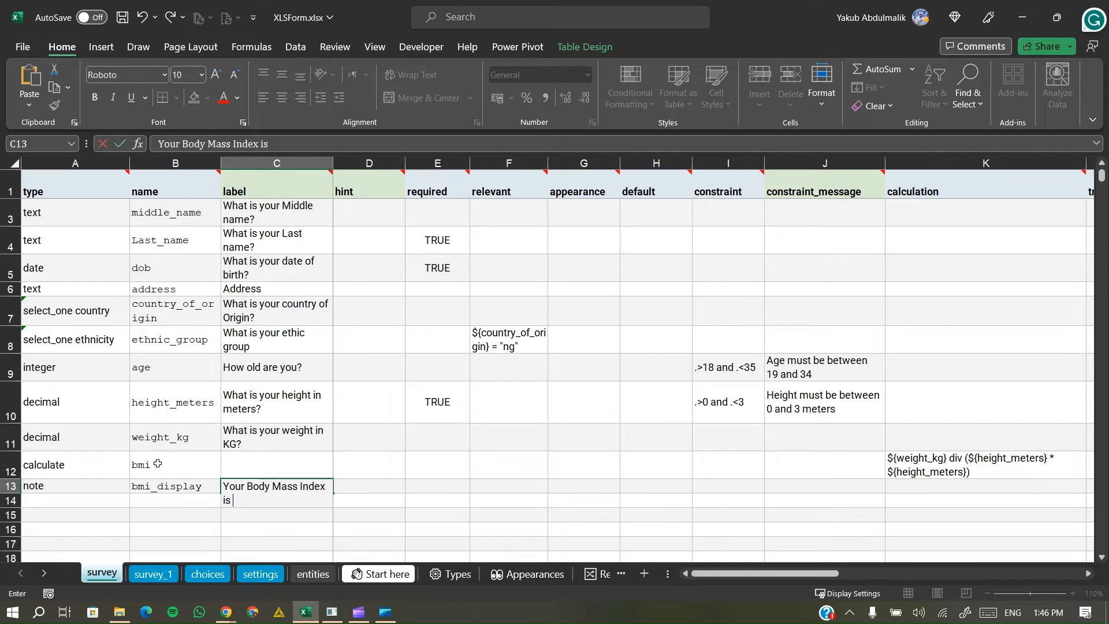
pyautogui.write('${bmi}')
pyautogui.press('Return')
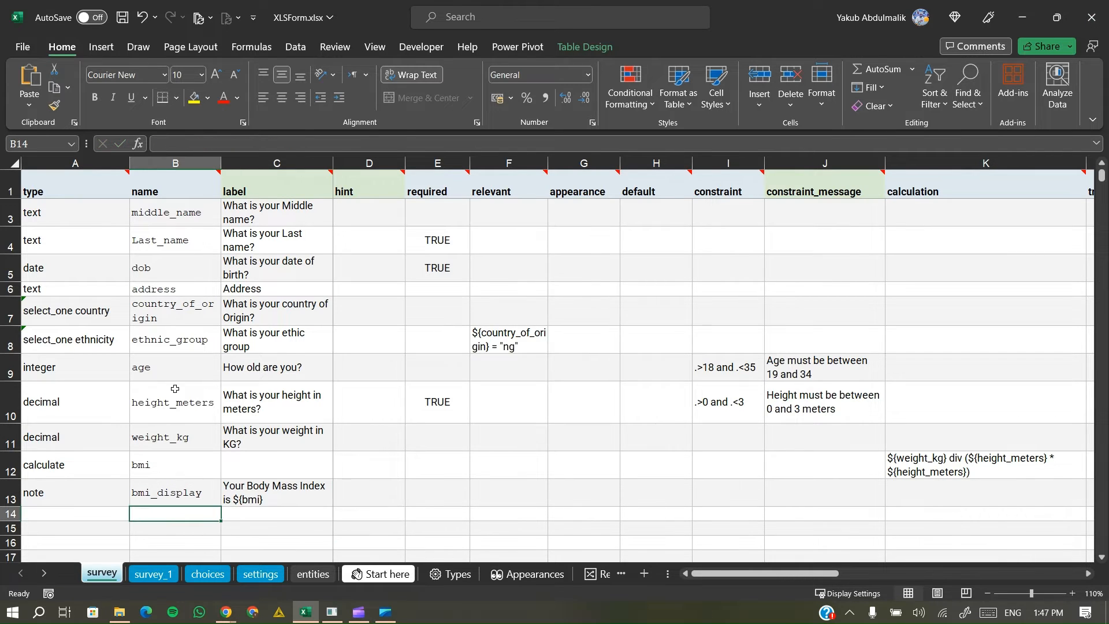
pyautogui.click(123, 18)
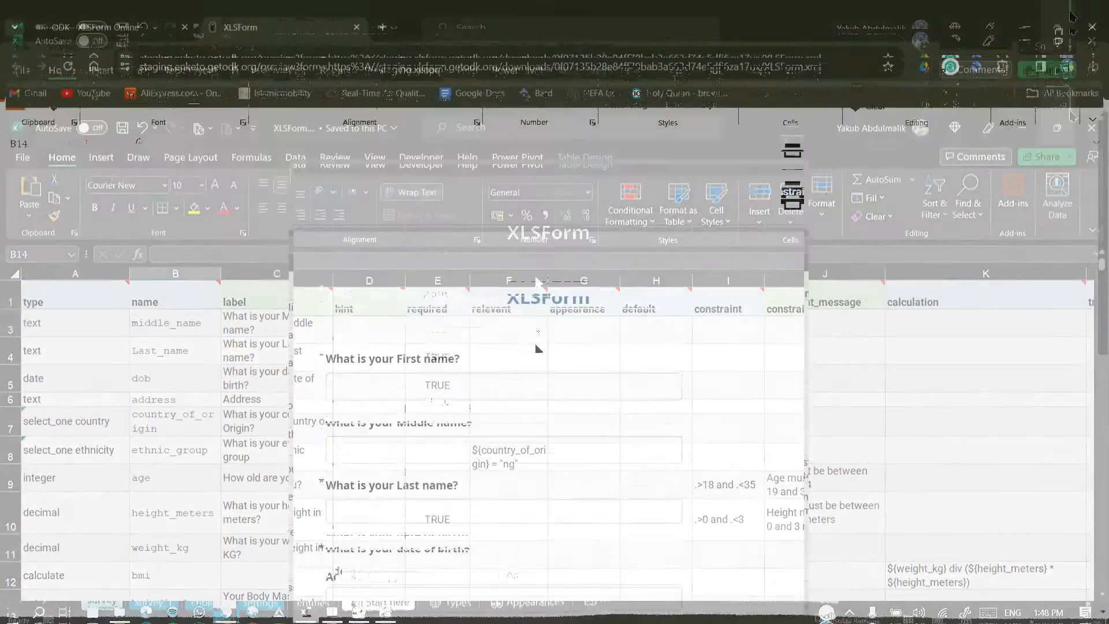
# Enter a height of 1.5 meters and a weight of 30 KG in the updated Enketo form preview in Chrome.
pyautogui.scroll(-7, 509, 299)
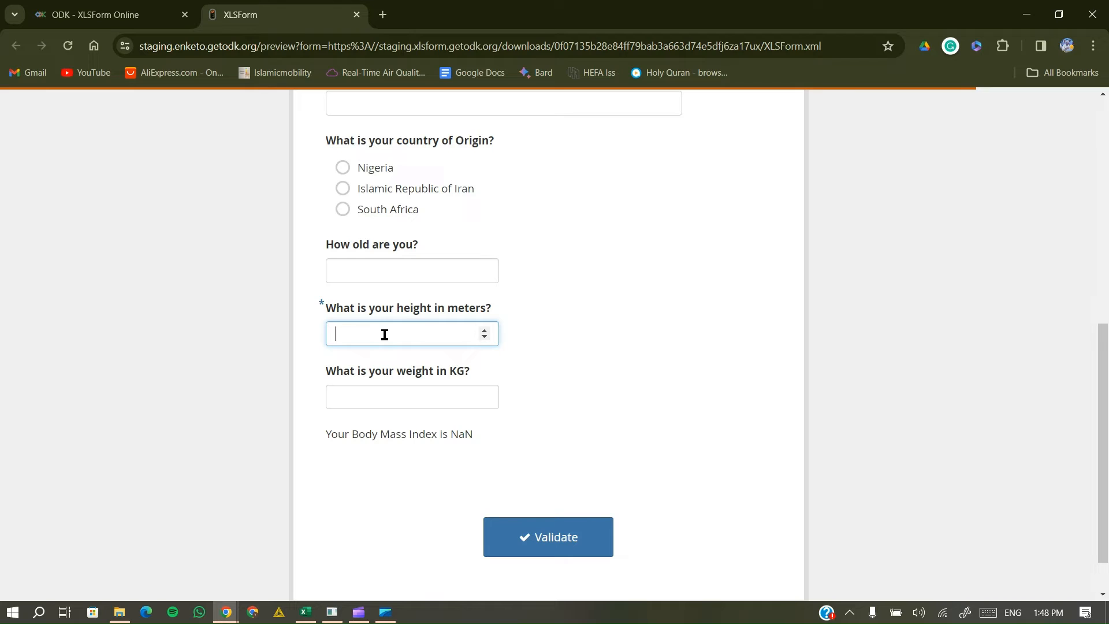
pyautogui.write('1.5')
pyautogui.click(359, 397)
pyautogui.write('6')
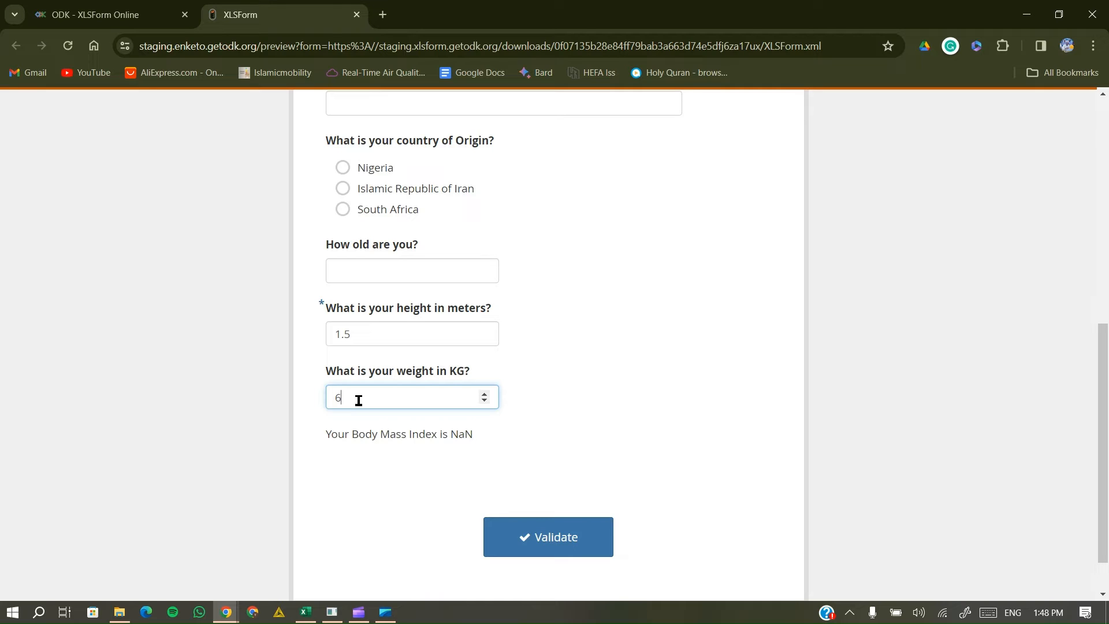
pyautogui.press('BackSpace')
pyautogui.write('30')
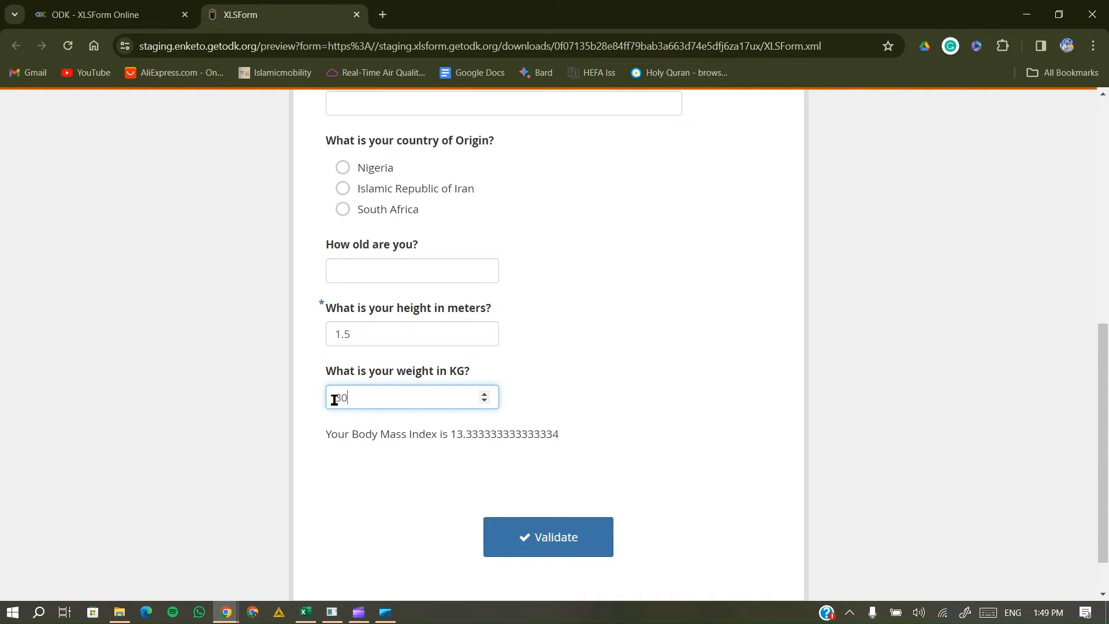
# Examine the Body Mass Index note below the weight question and review the rest of the previewed form.
pyautogui.moveTo(326, 438); pyautogui.dragTo(559, 437)
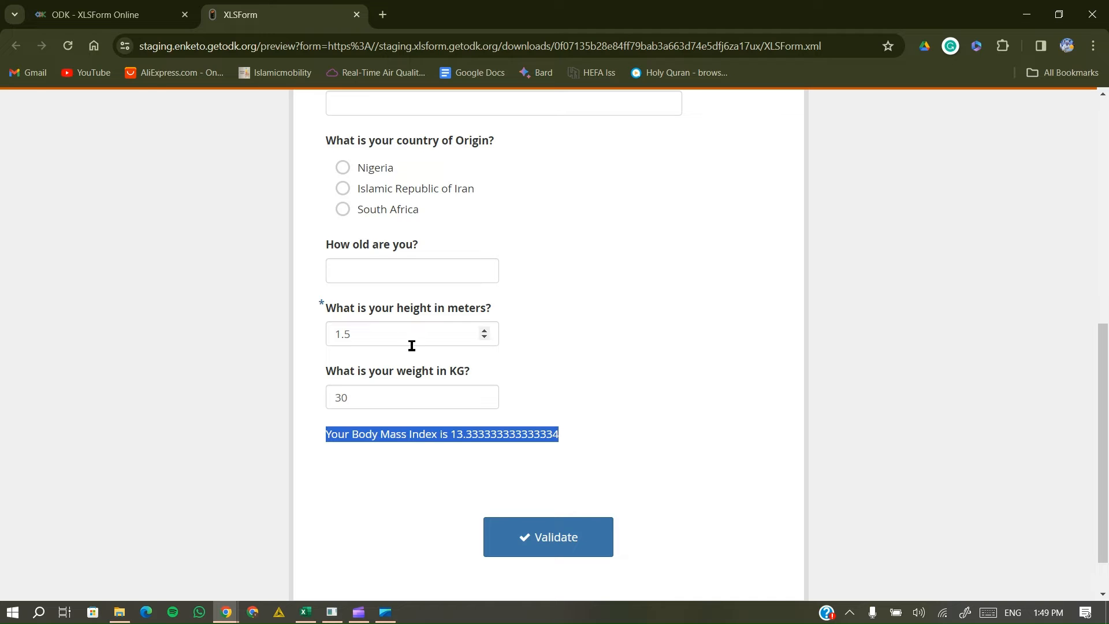
pyautogui.scroll(8, 412, 345)
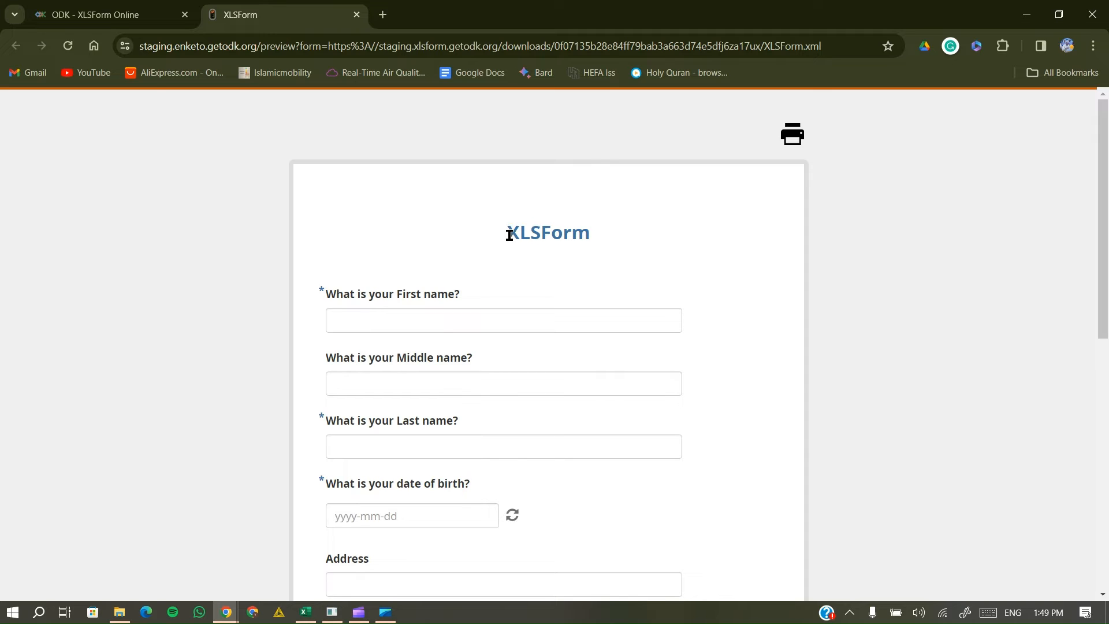
pyautogui.scroll(-4, 511, 228)
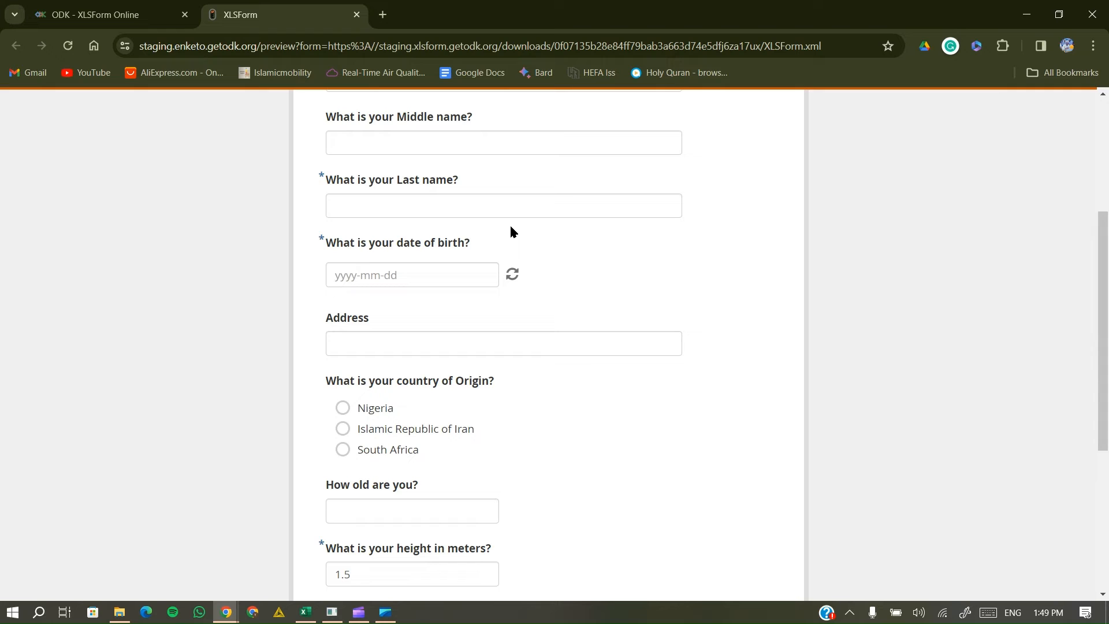
pyautogui.scroll(-4, 511, 229)
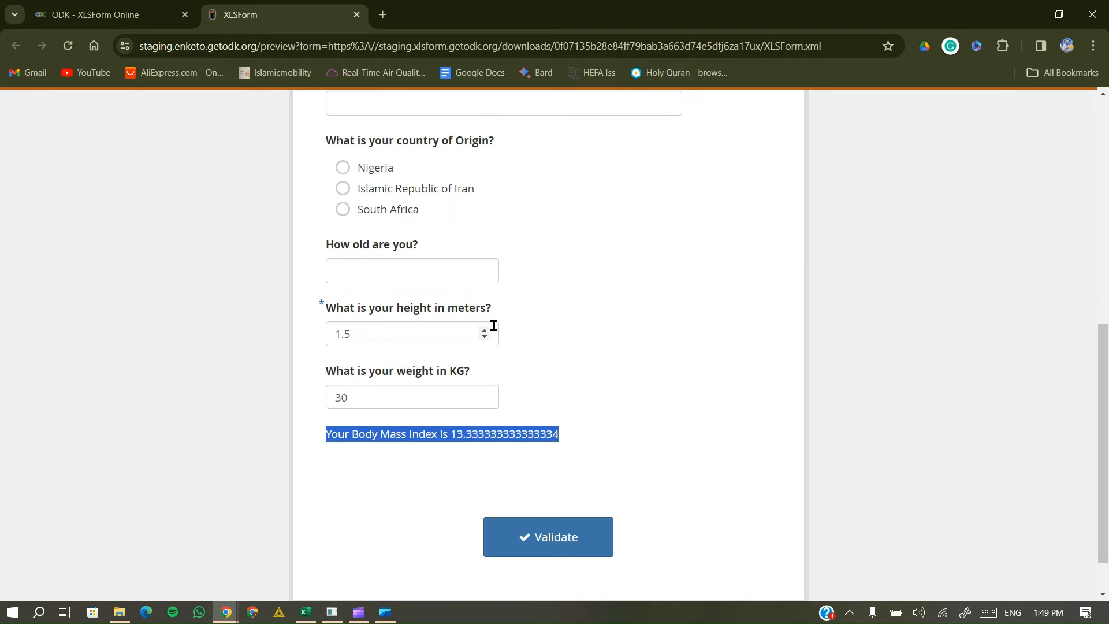
pyautogui.click(373, 396)
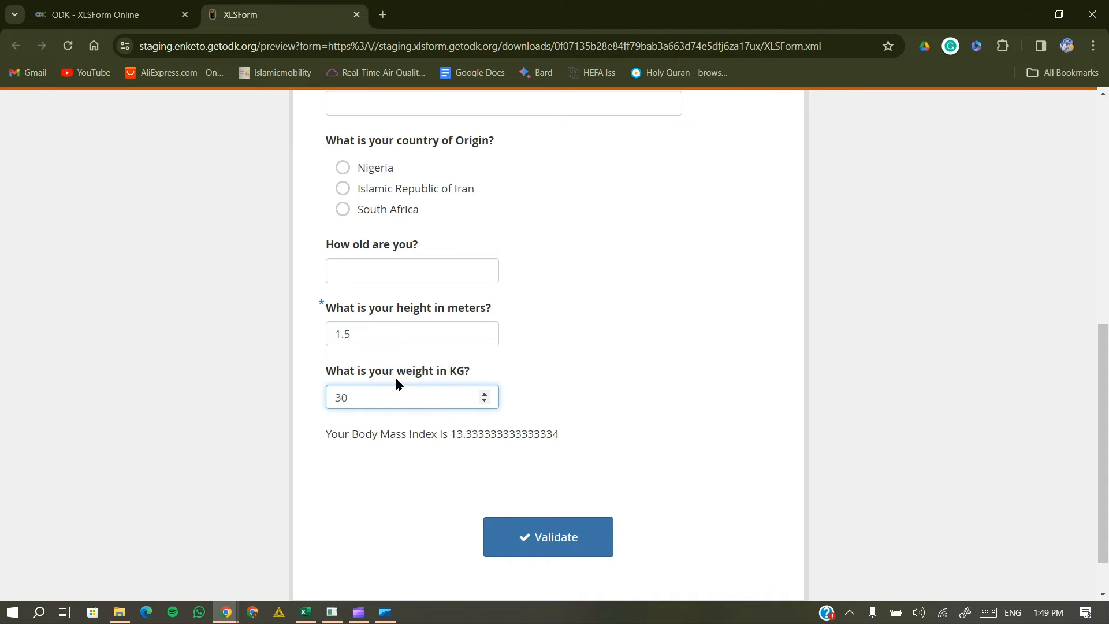
# Switch back to the Excel workbook and review the survey sheet's constraint, constraint_message, relevant, calculation and required entries.
pyautogui.click(307, 611)
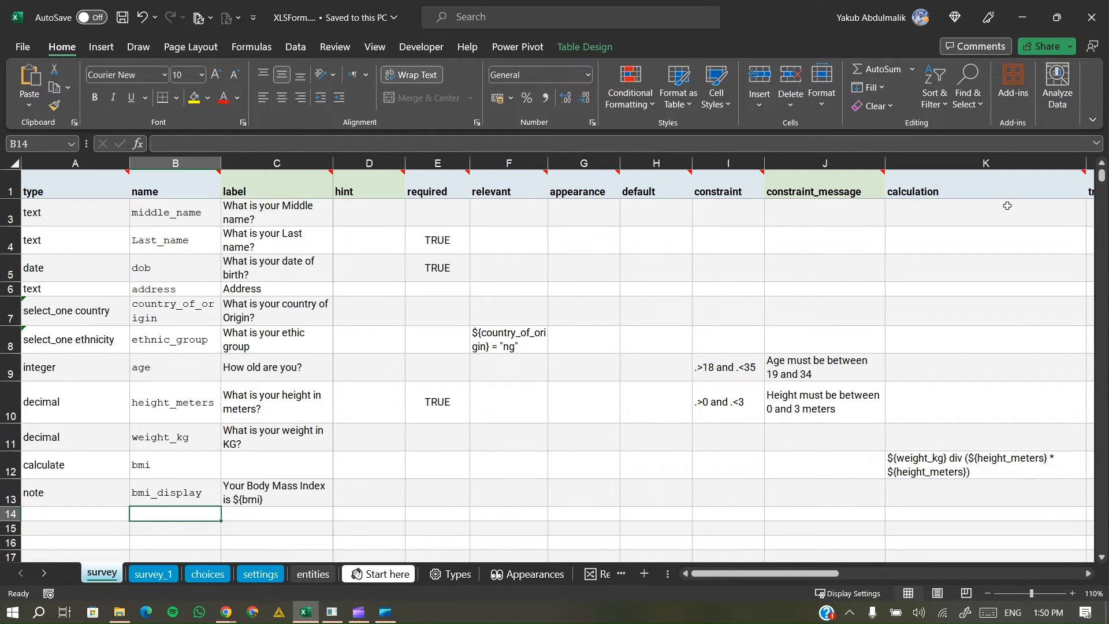
pyautogui.hotkey('alt', 'Tab')
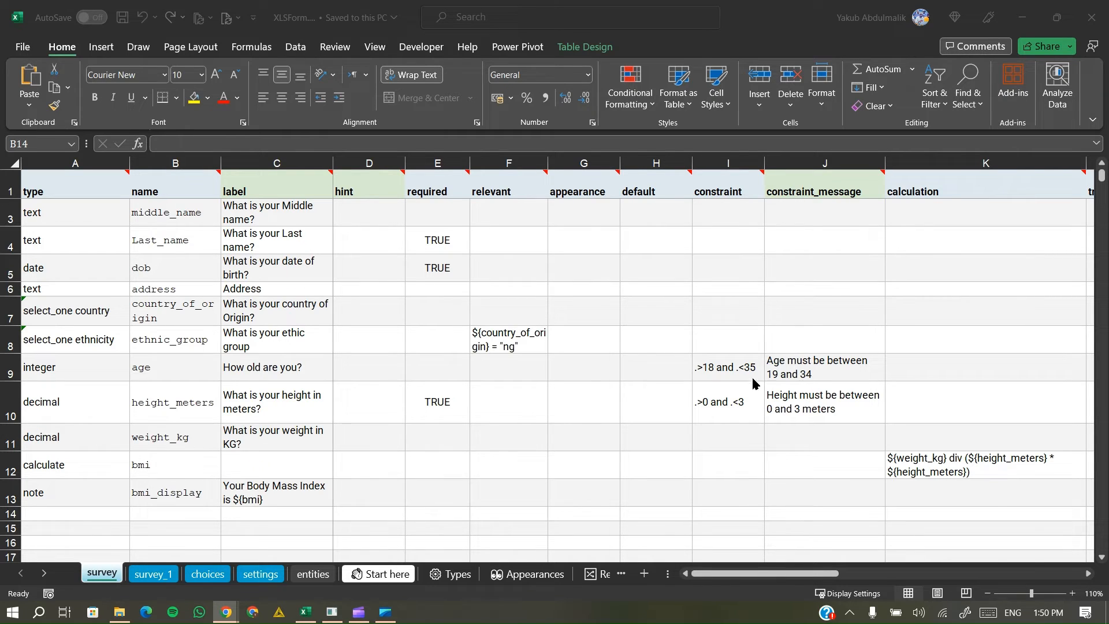
pyautogui.click(733, 368)
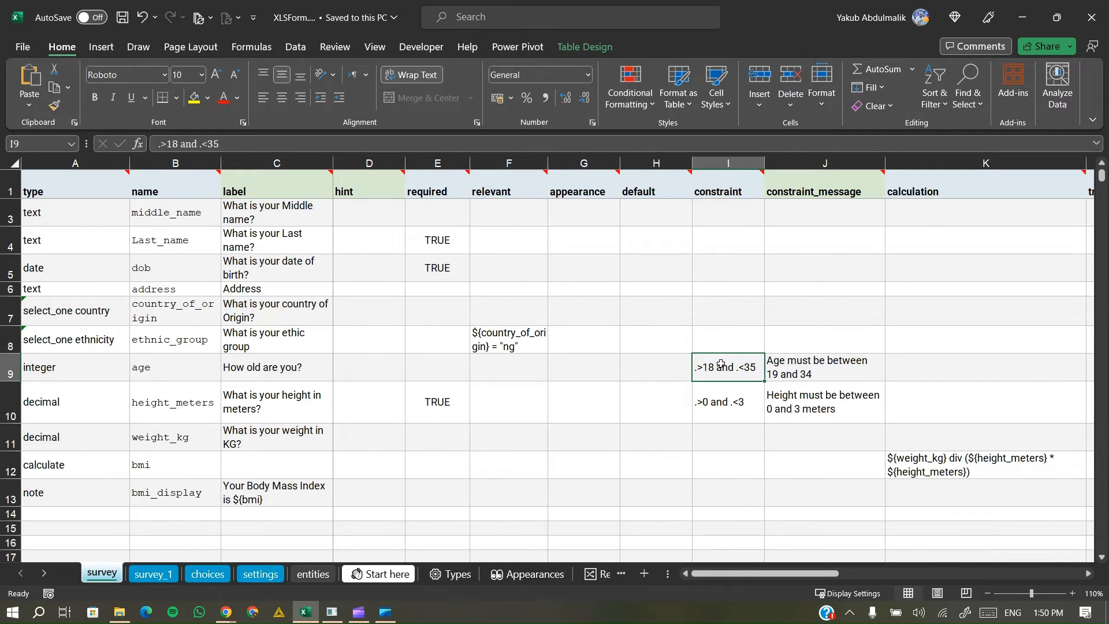
pyautogui.click(794, 368)
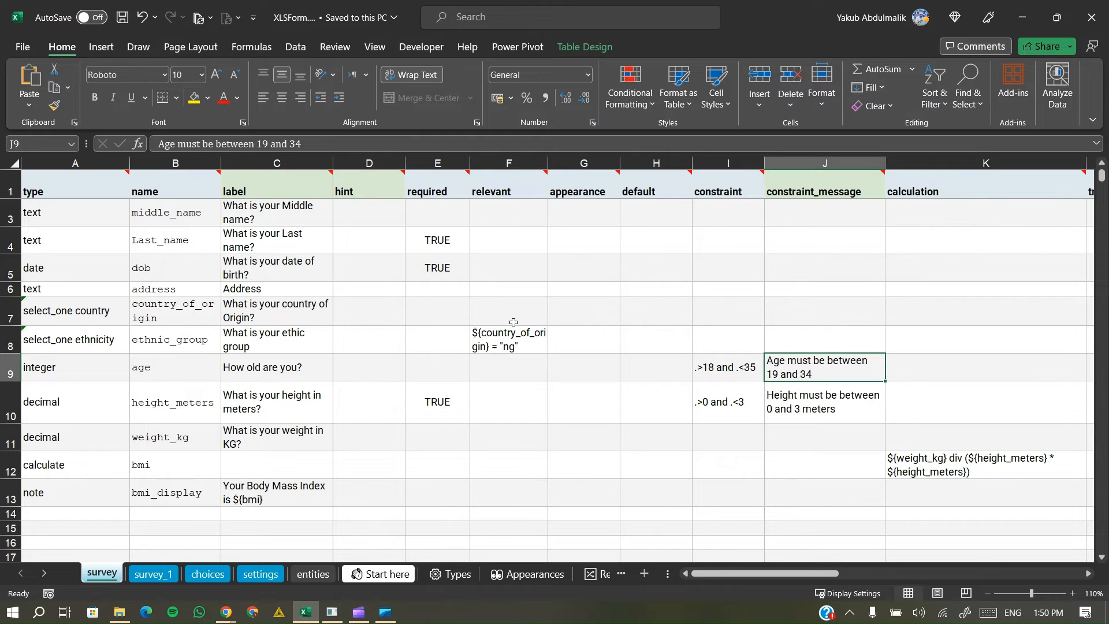
pyautogui.click(504, 346)
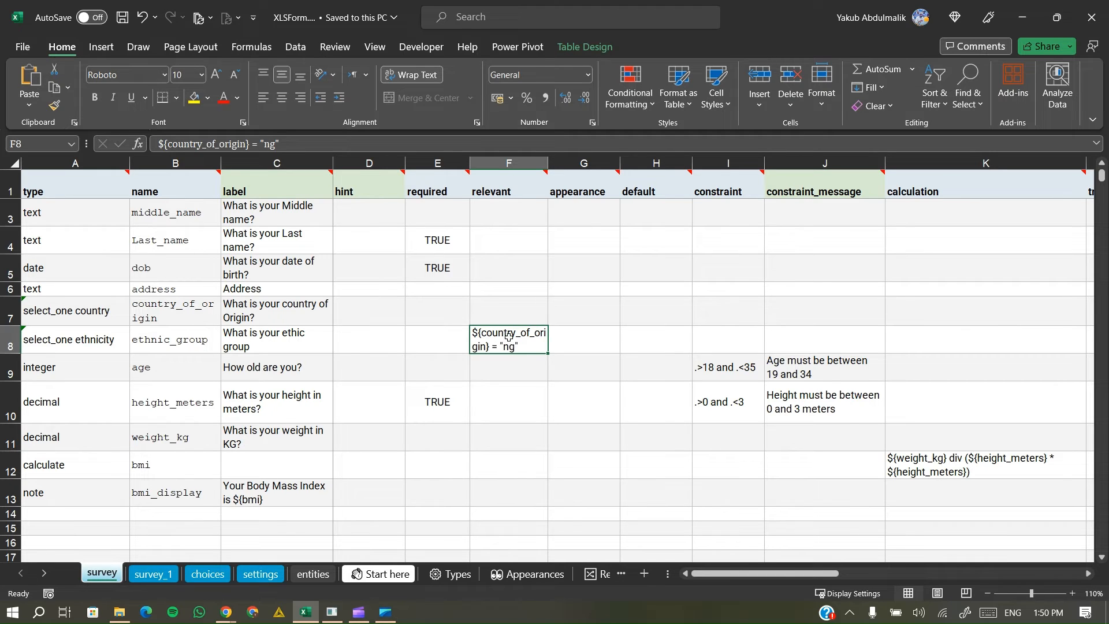
pyautogui.click(736, 369)
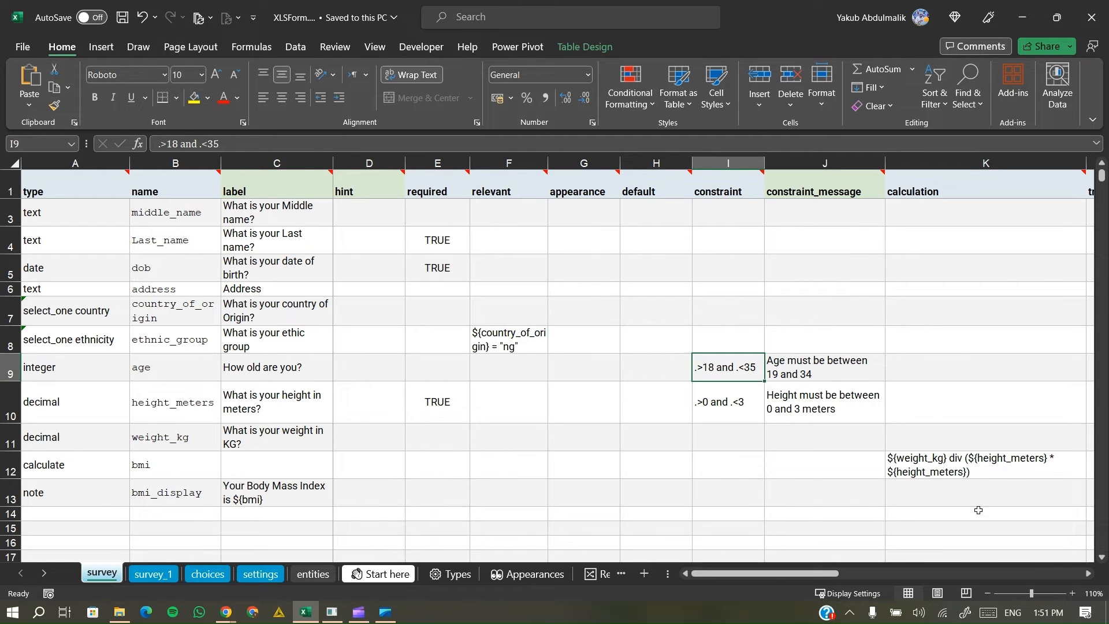
pyautogui.click(970, 476)
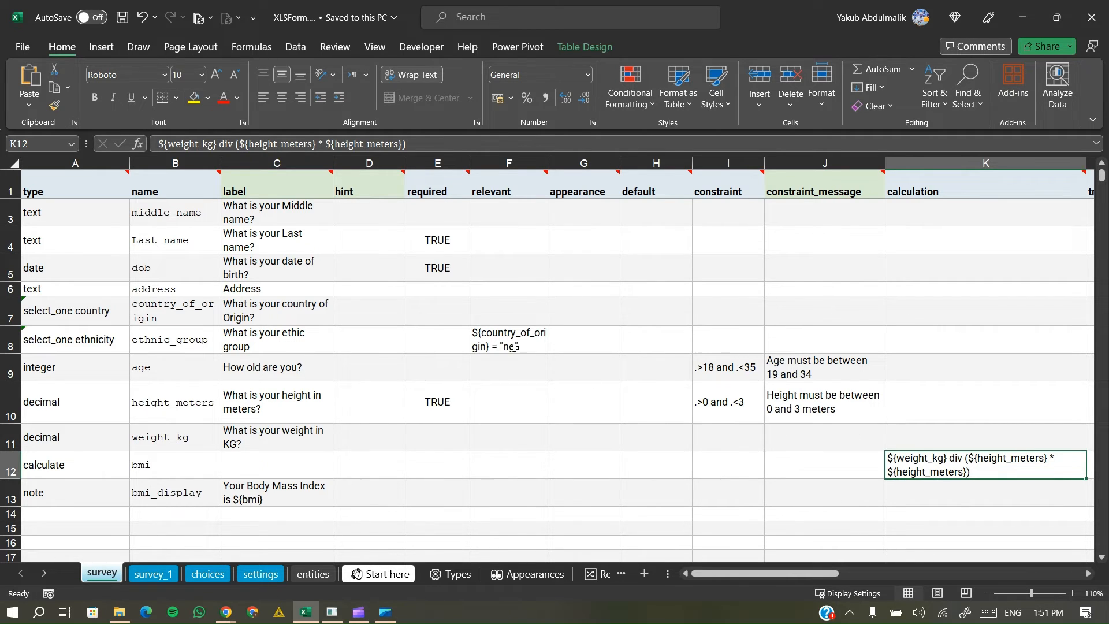
pyautogui.scroll(1, 456, 331)
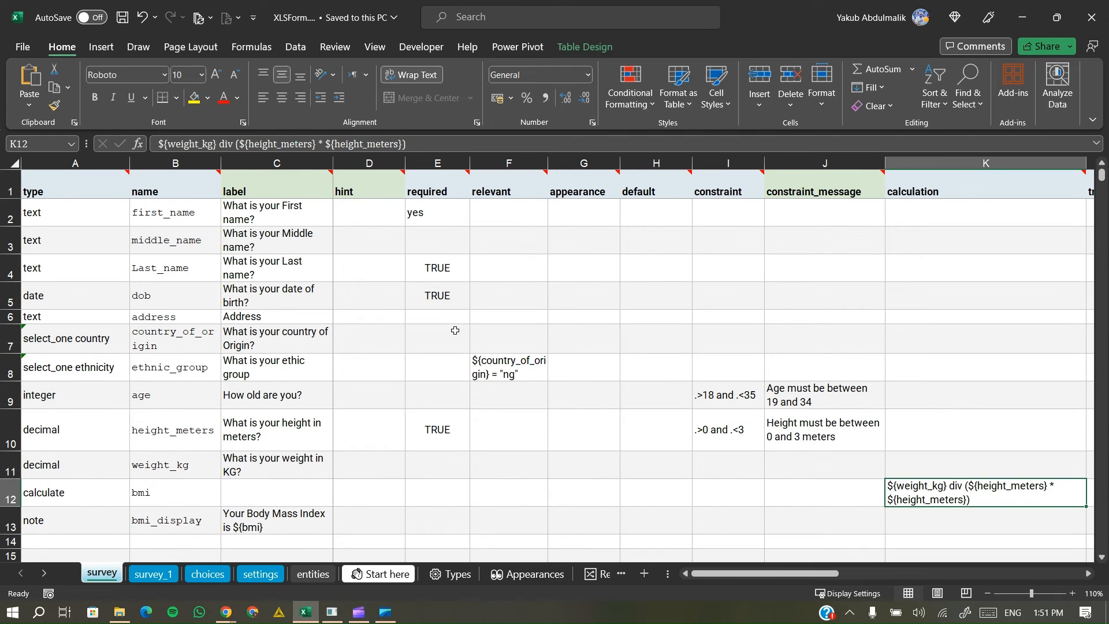
pyautogui.click(431, 218)
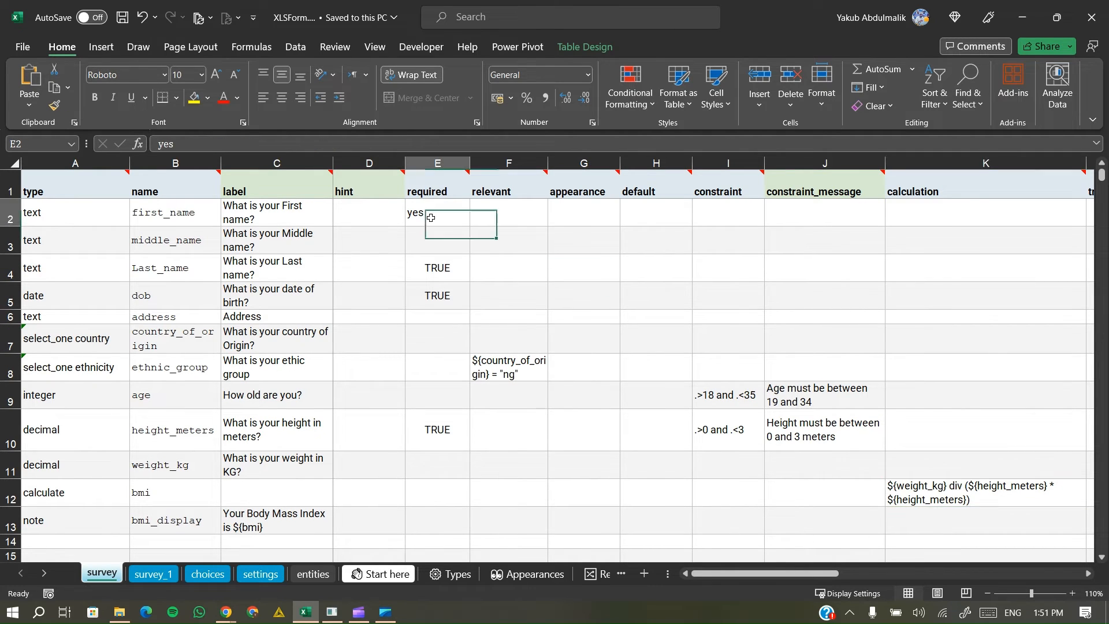
pyautogui.click(451, 272)
pyautogui.click(439, 296)
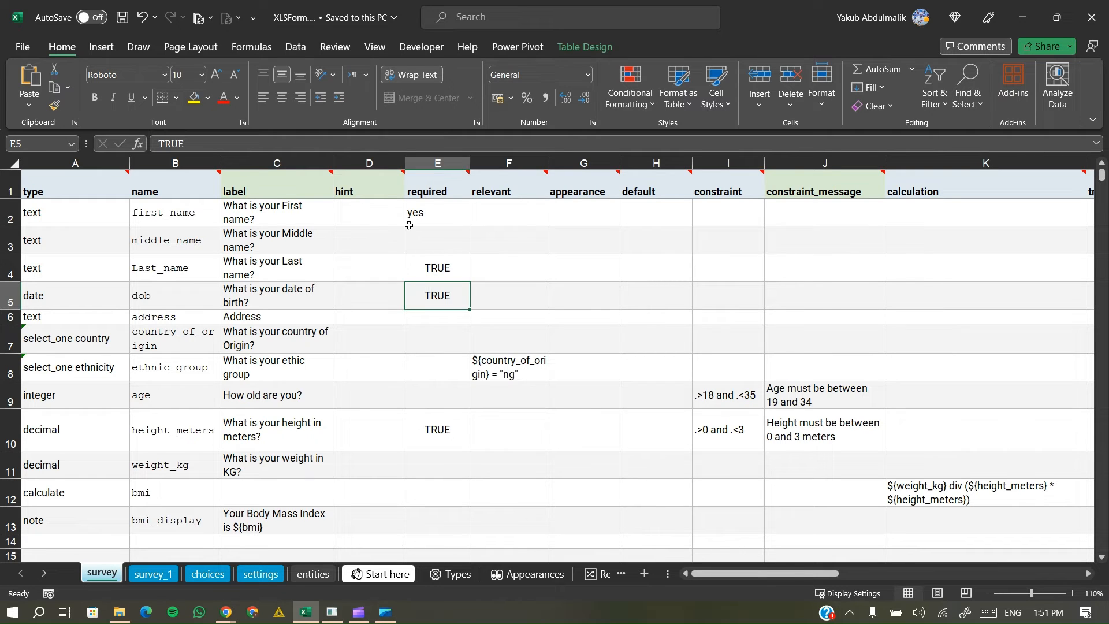
pyautogui.click(430, 243)
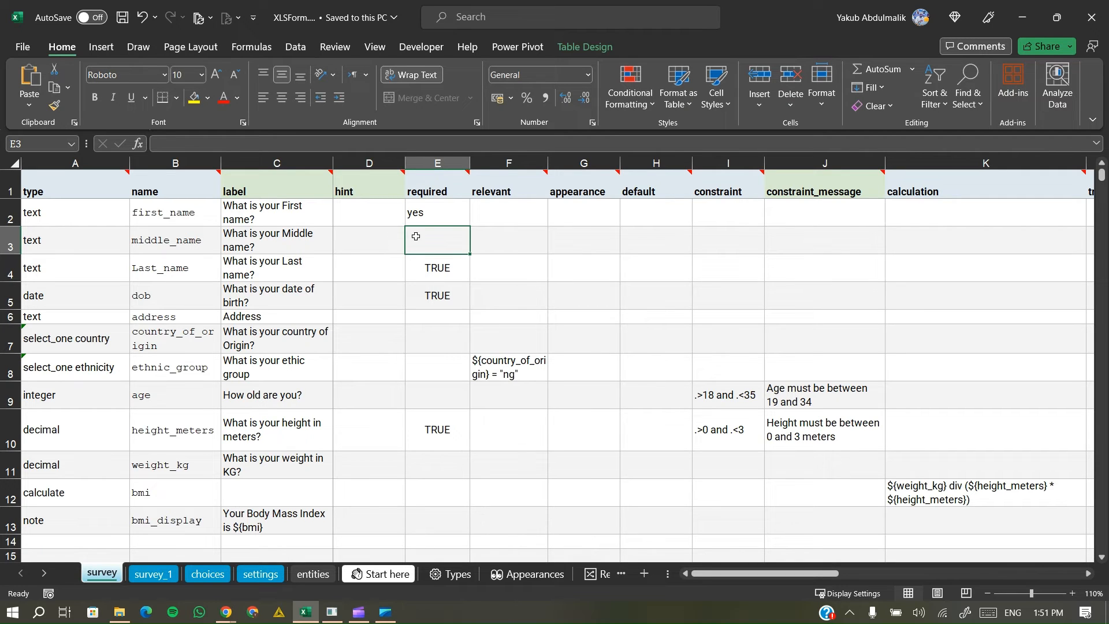
# Insert a blank row above the first_name question on the survey sheet and format it the same as the row below.
pyautogui.rightClick(11, 219)
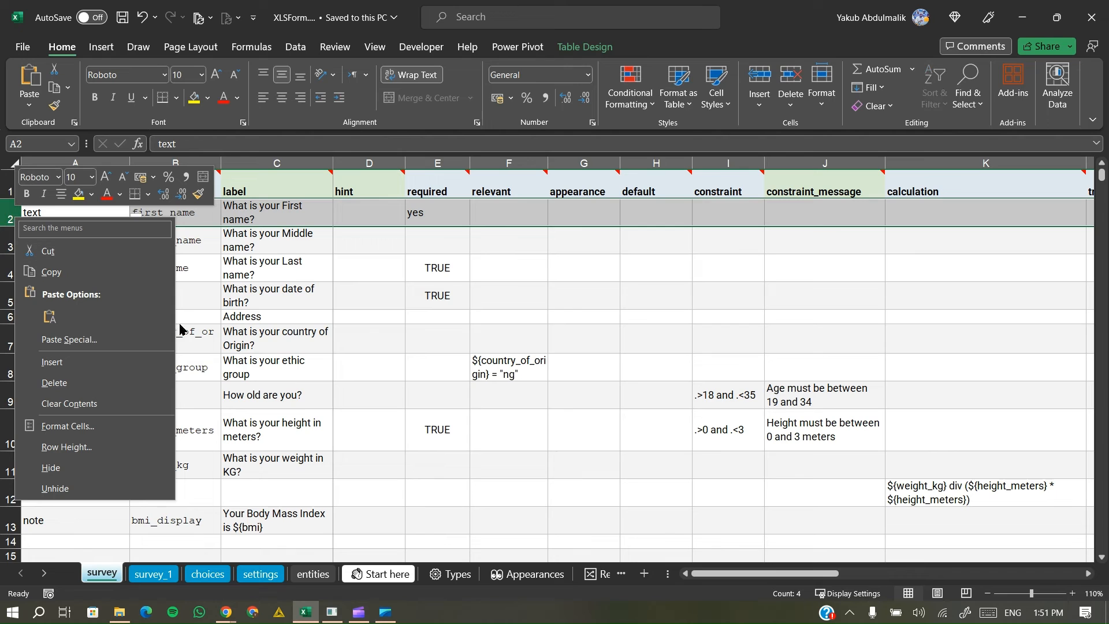
pyautogui.click(51, 358)
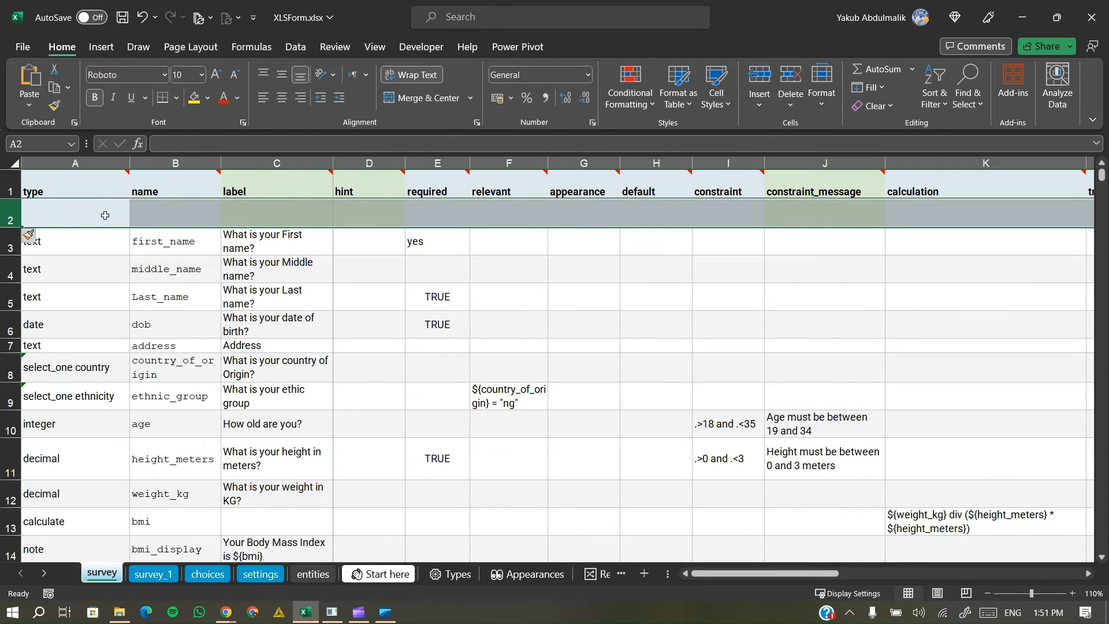
pyautogui.click(33, 237)
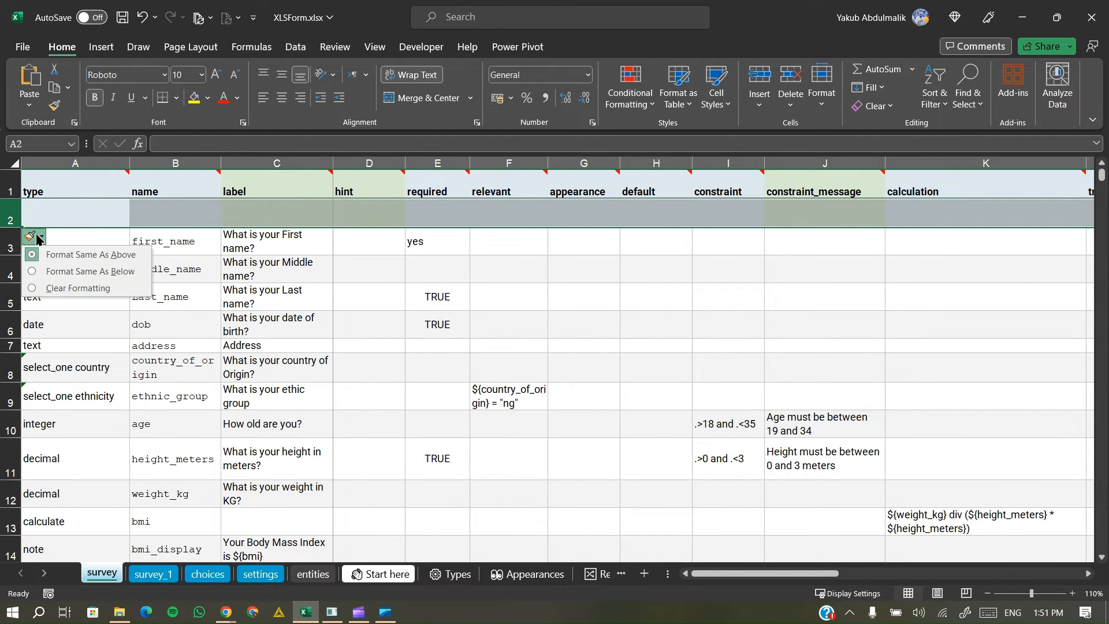
pyautogui.click(105, 272)
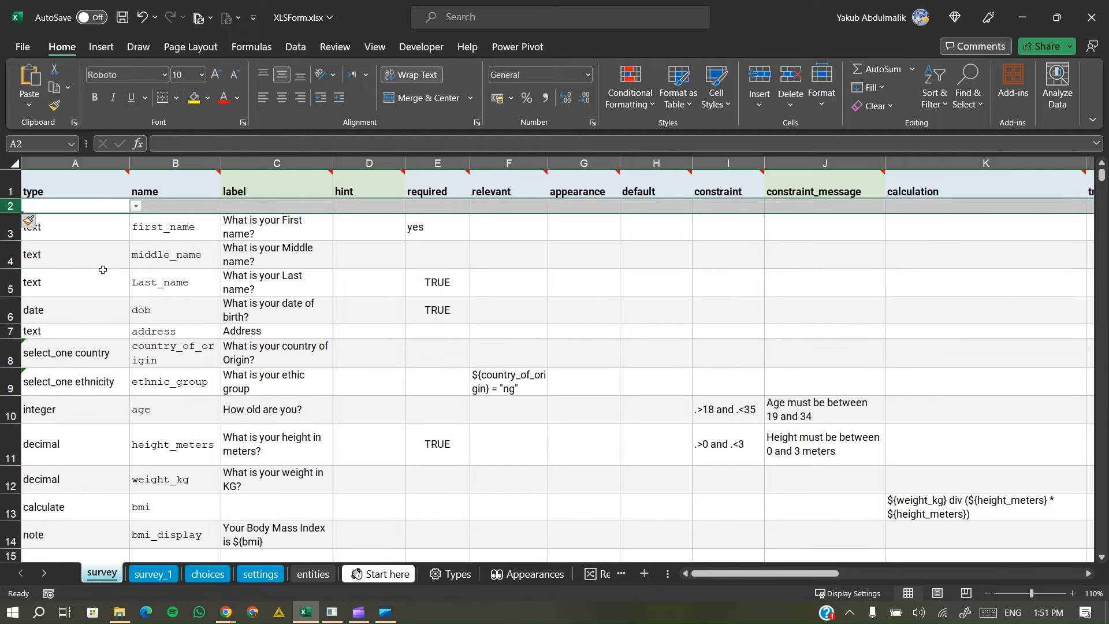
# Set the new row's type to select_one with the list name y_n.
pyautogui.click(137, 206)
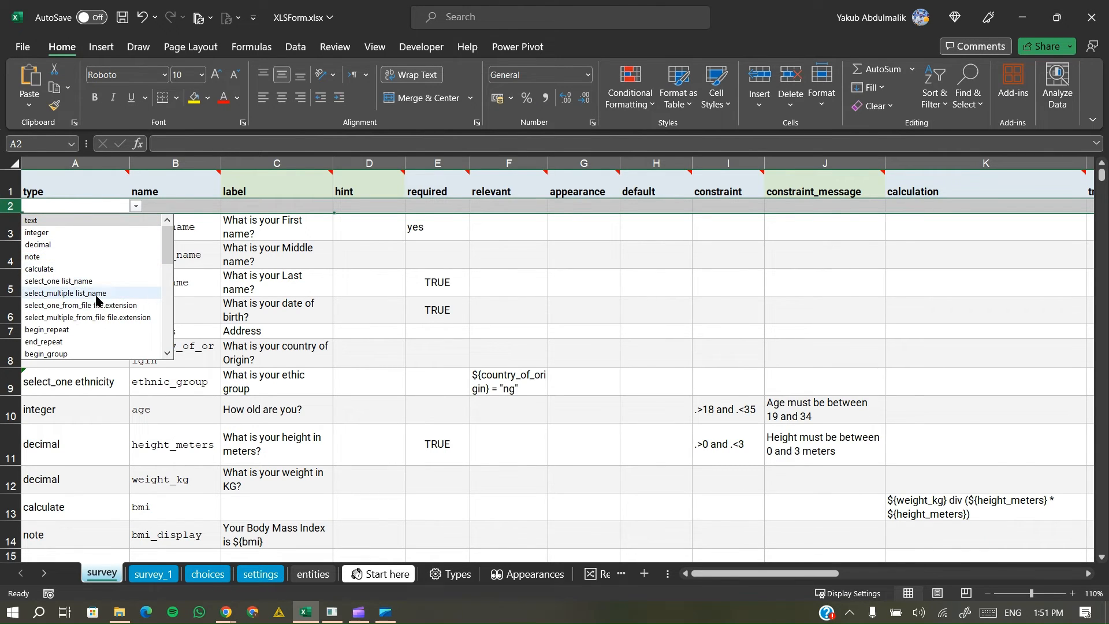
pyautogui.click(87, 281)
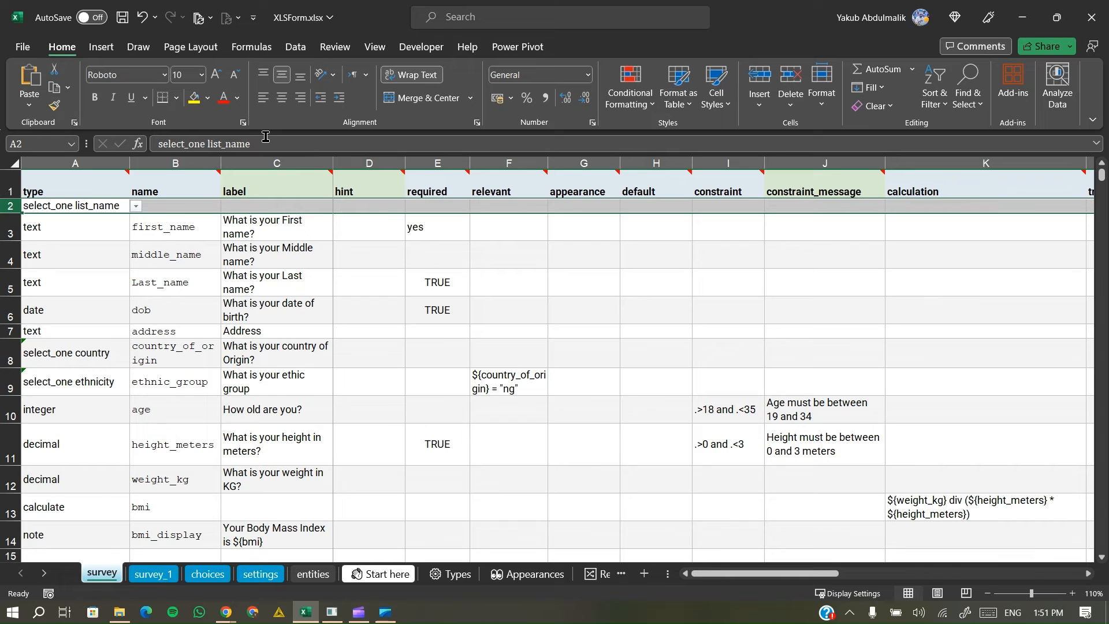
pyautogui.moveTo(266, 136); pyautogui.dragTo(204, 149)
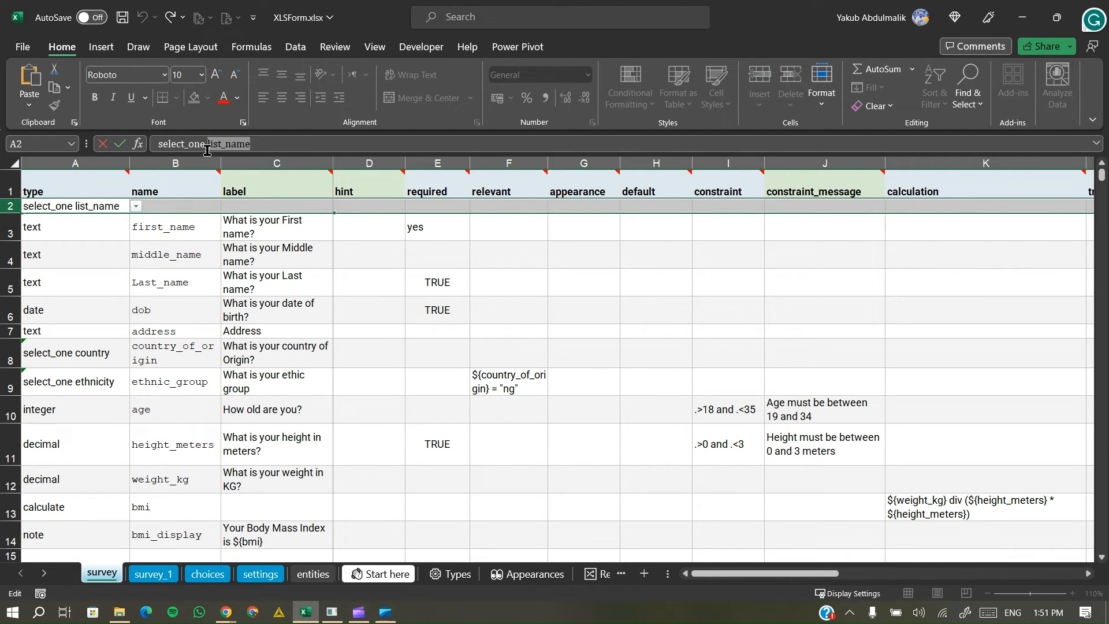
pyautogui.write('y_n')
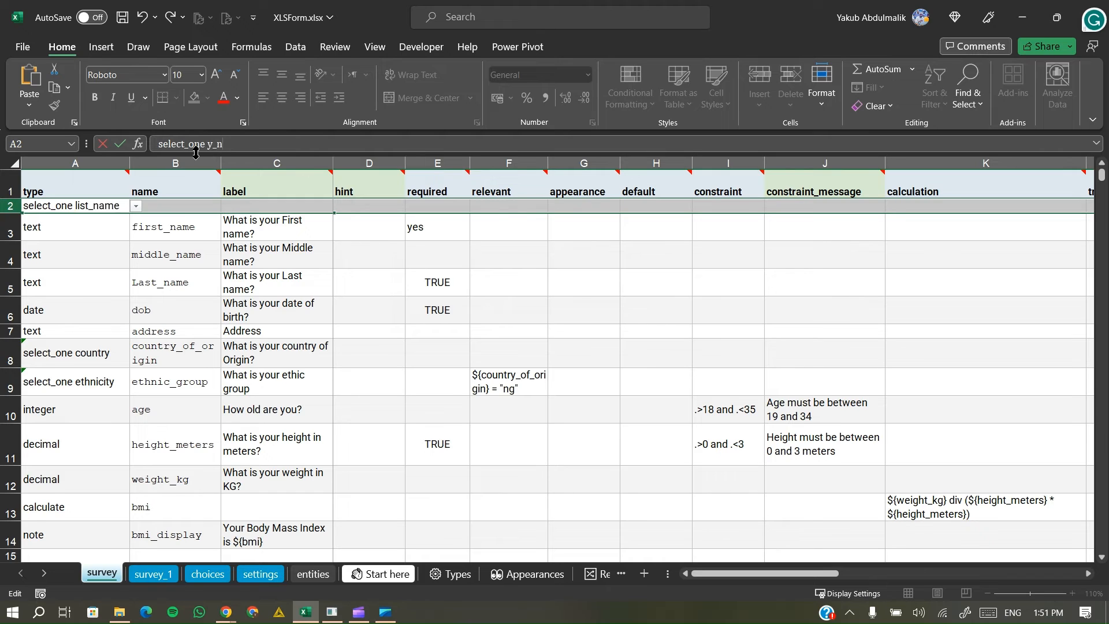
pyautogui.press('Tab')
# Name the new question three_names and label it "Do you use 3 names?".
pyautogui.click(154, 207)
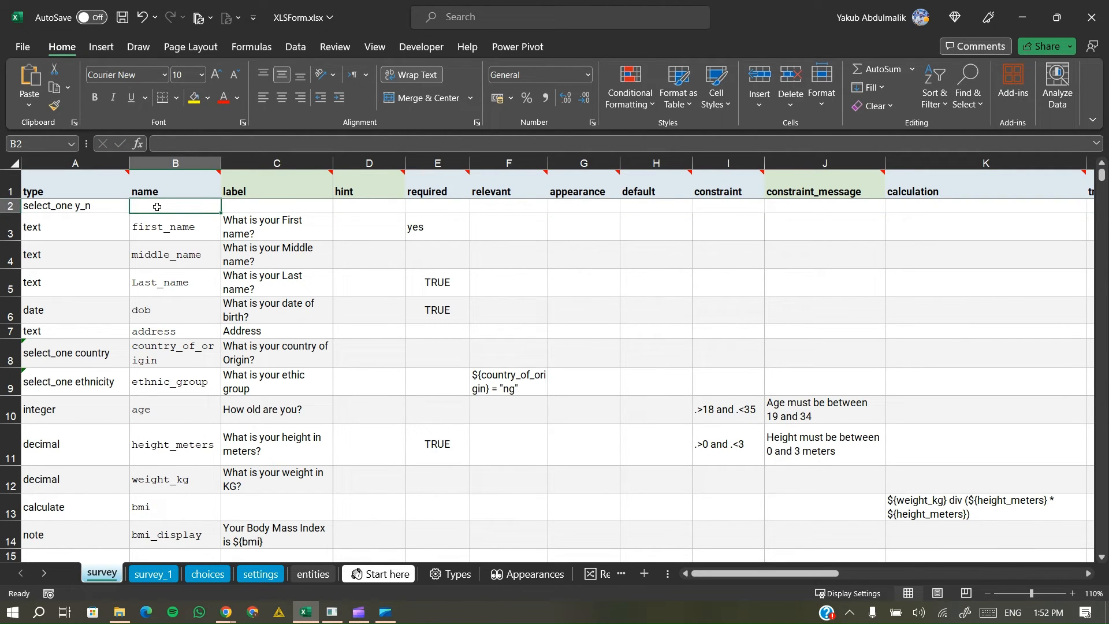
pyautogui.write('three')
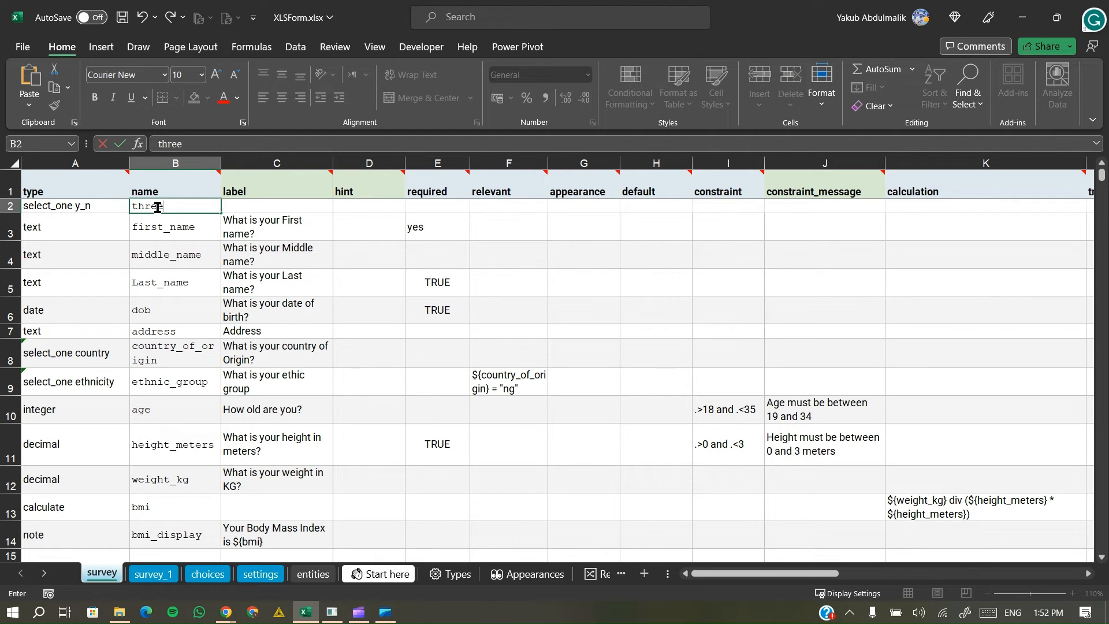
pyautogui.write('_names')
pyautogui.press('Tab')
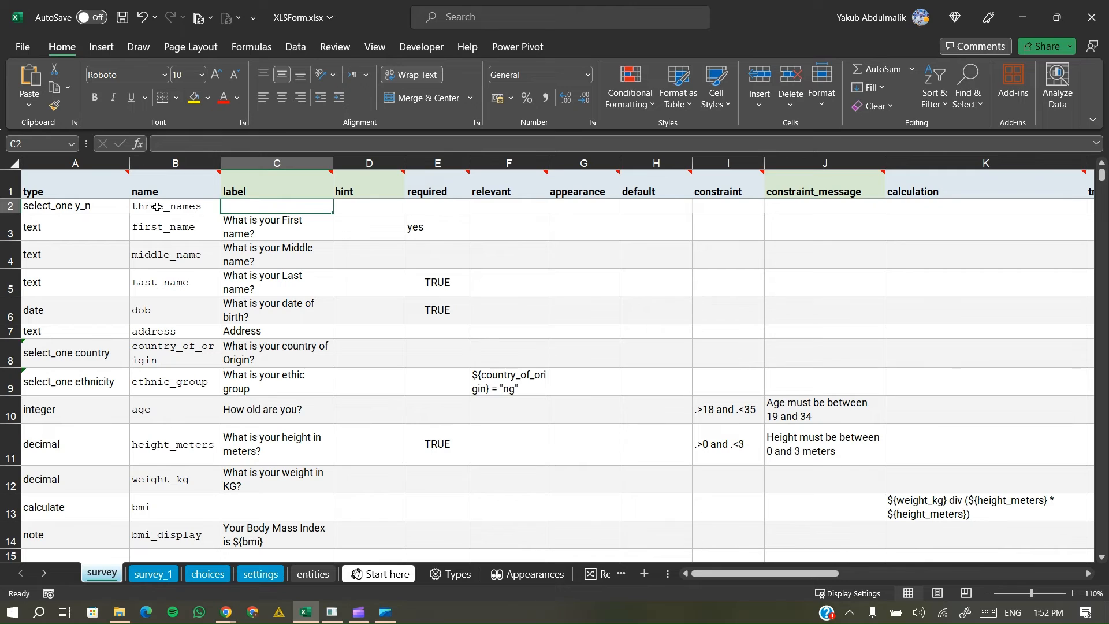
pyautogui.write('Do you')
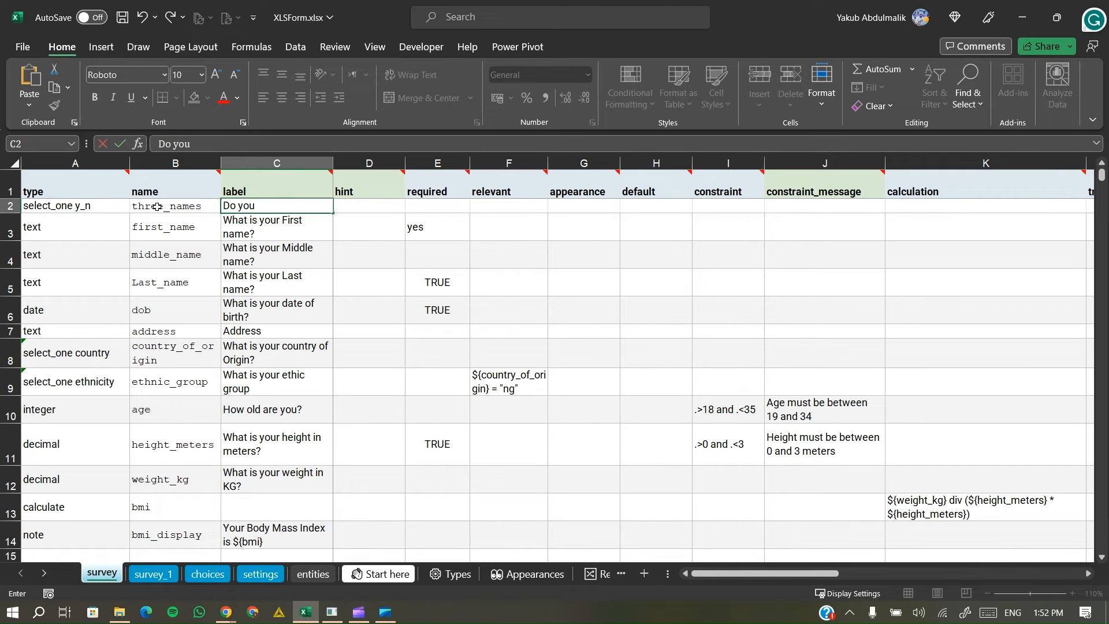
pyautogui.write(' use 3 names?')
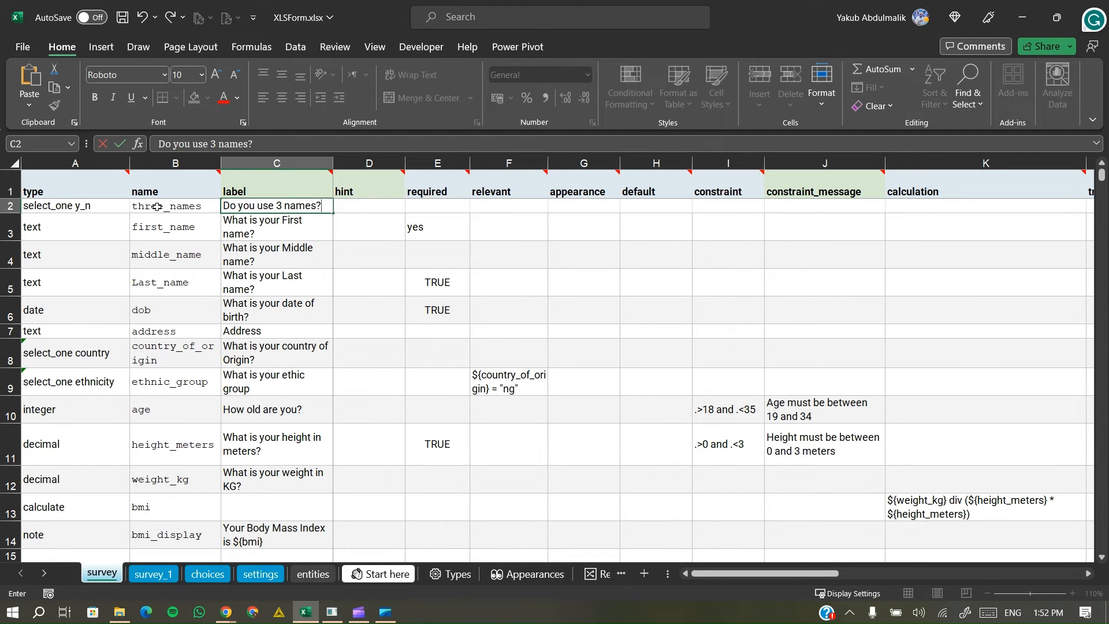
pyautogui.click(159, 224)
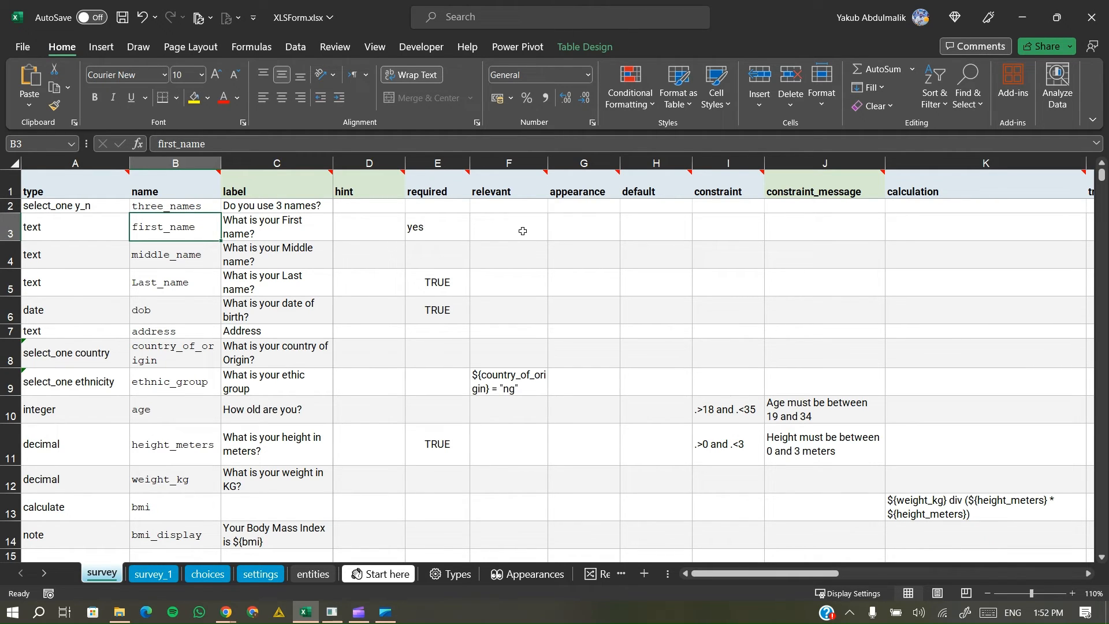
pyautogui.click(501, 251)
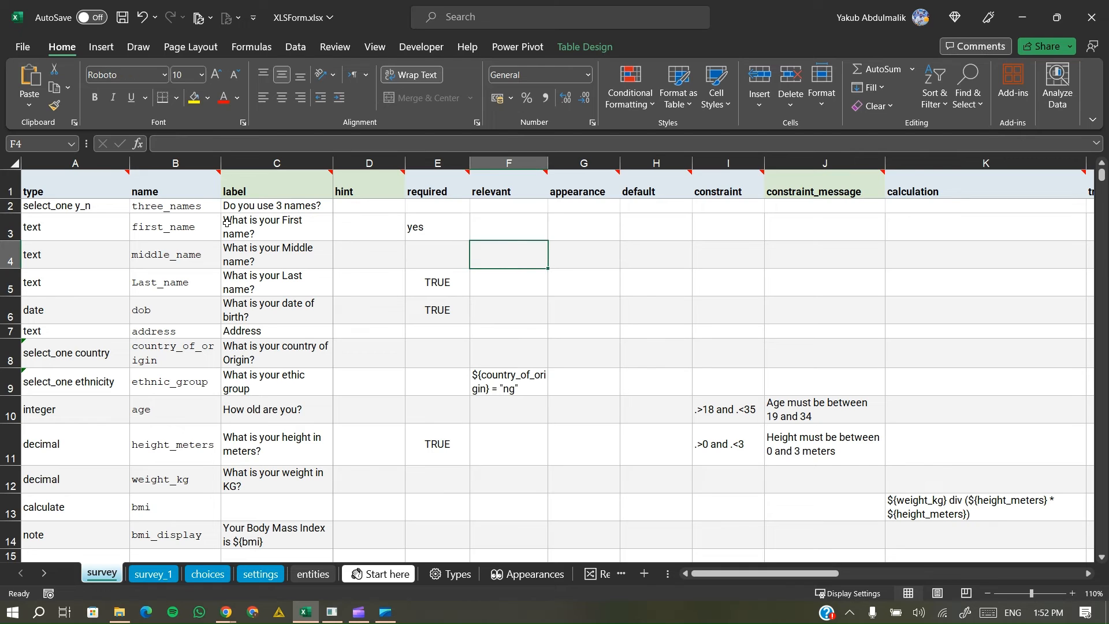
pyautogui.click(187, 202)
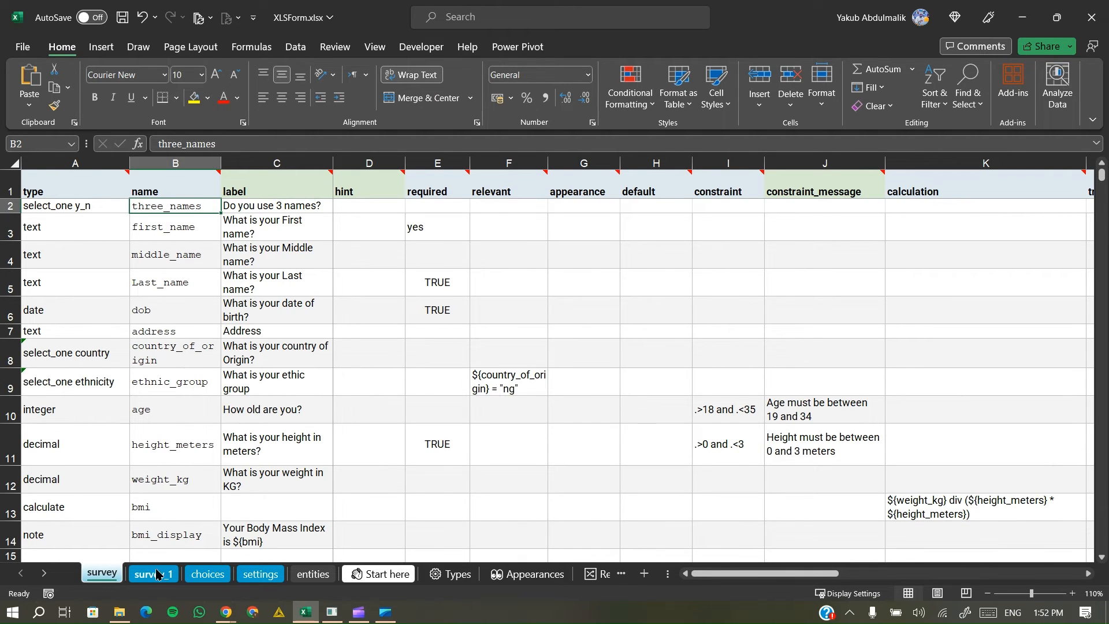
# Start a y_n list in row 36 of the choices sheet, entering the option names 1 and 0 in rows 36 and 37.
pyautogui.click(205, 574)
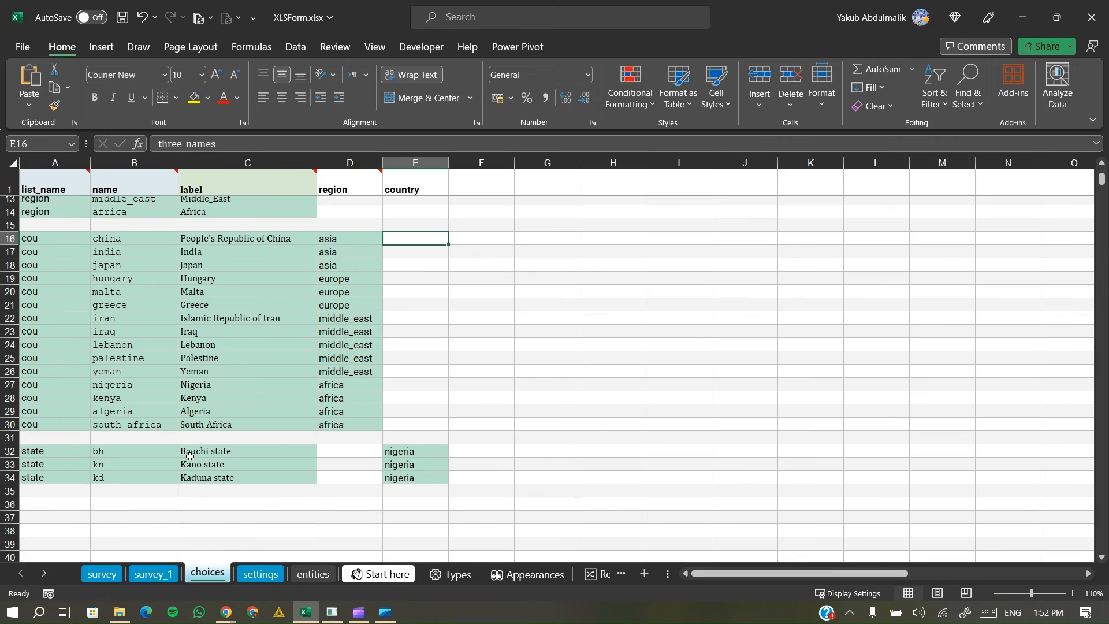
pyautogui.click(26, 503)
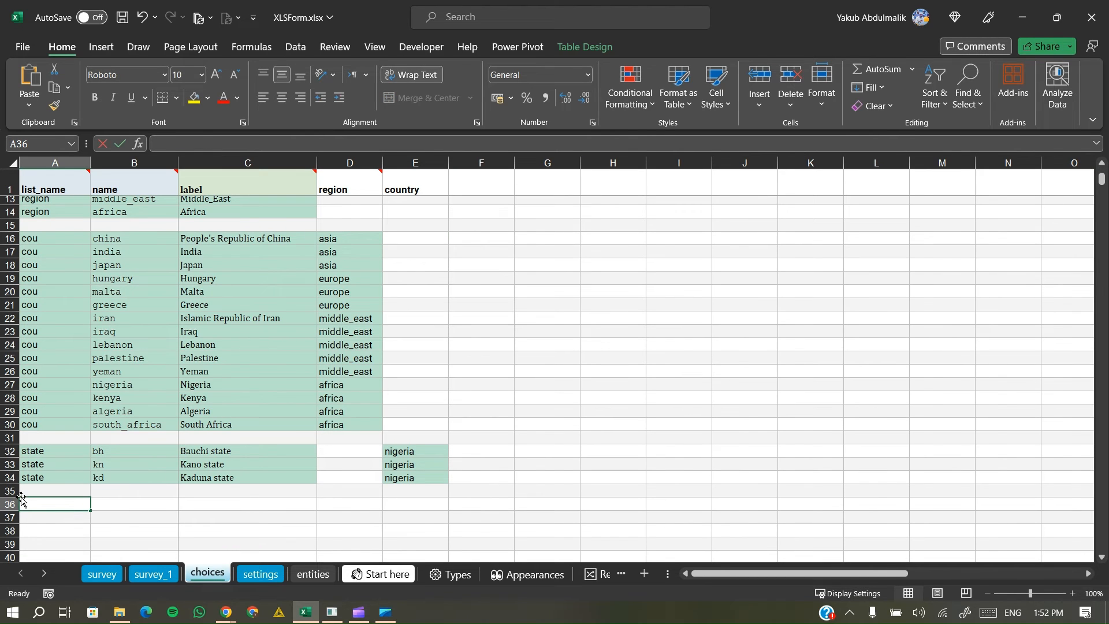
pyautogui.write('y_n')
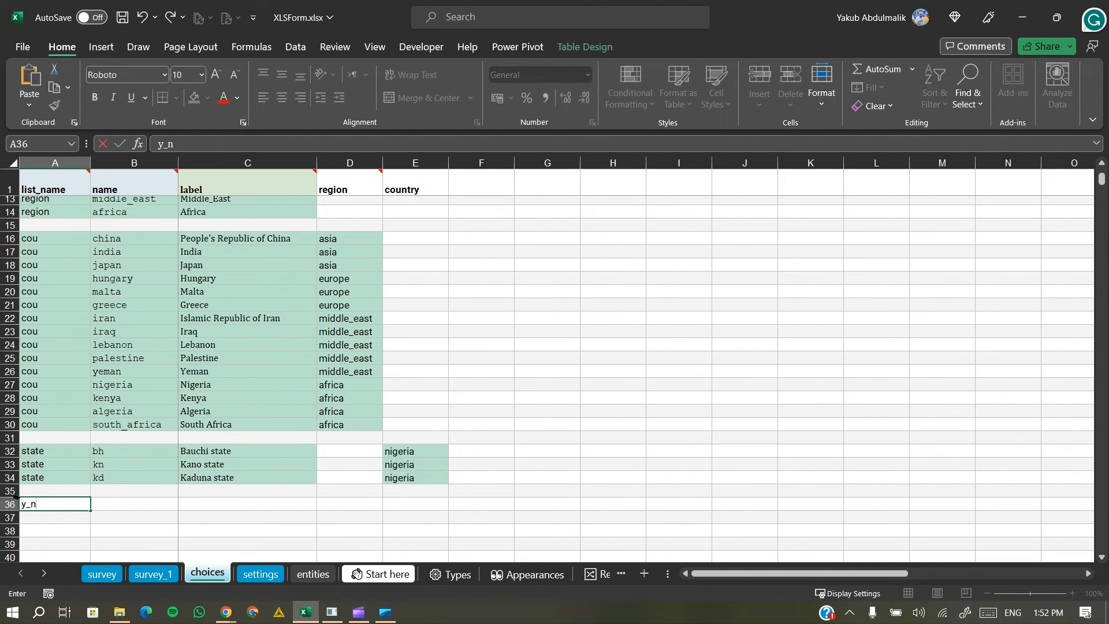
pyautogui.click(132, 508)
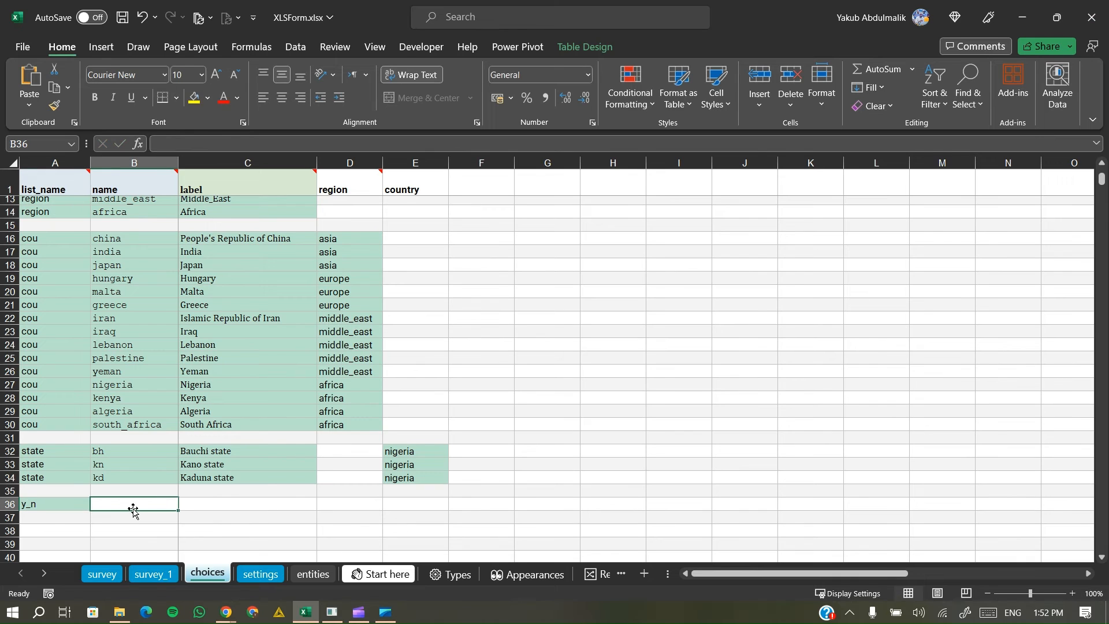
pyautogui.write('1')
pyautogui.click(127, 523)
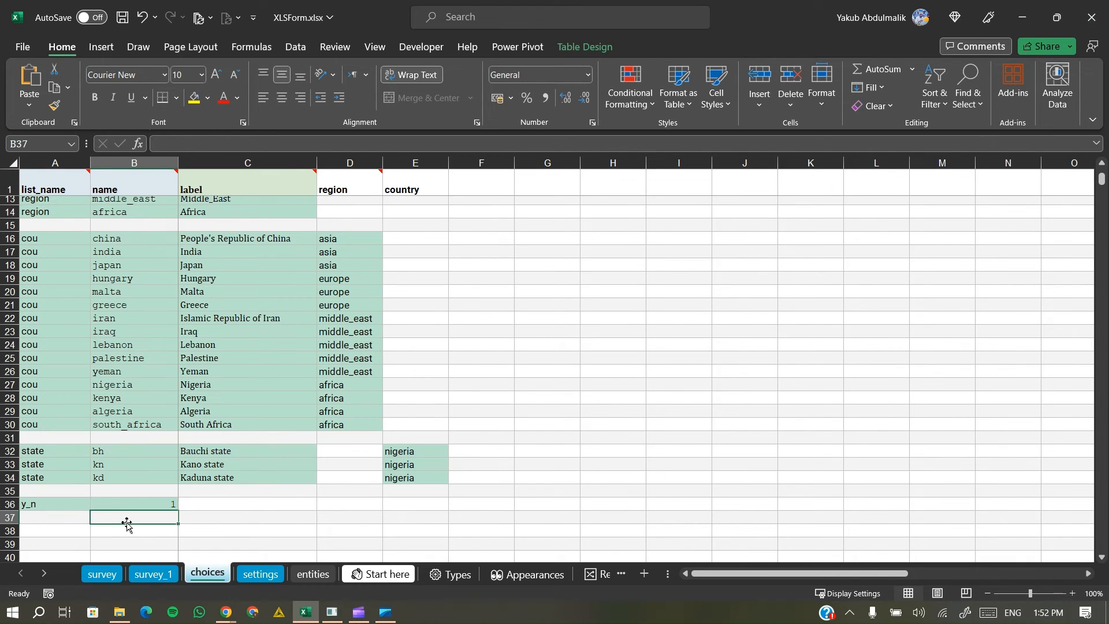
pyautogui.write('0')
# Label option 1 Yes and option 0 No, and fill the y_n list name down to row 37.
pyautogui.click(225, 505)
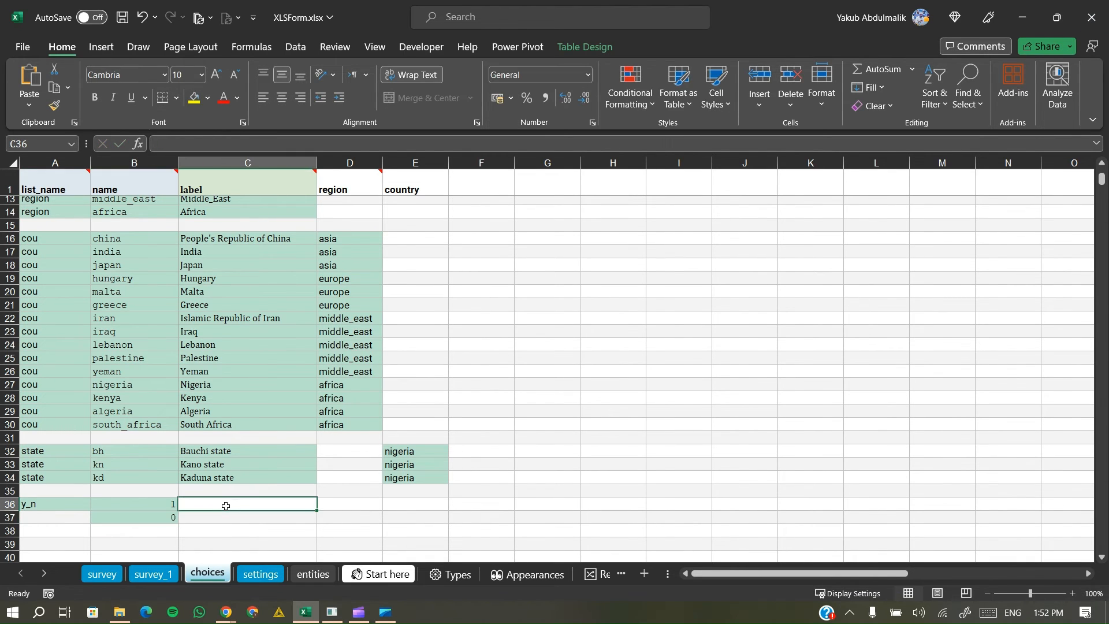
pyautogui.write('Yes')
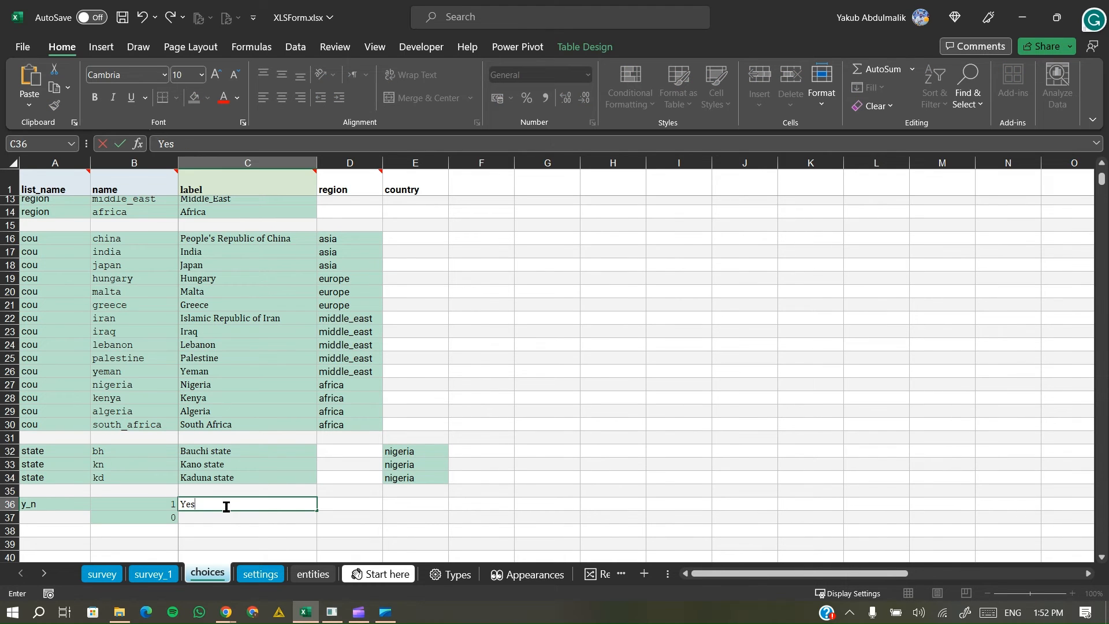
pyautogui.press('Return')
pyautogui.write('No')
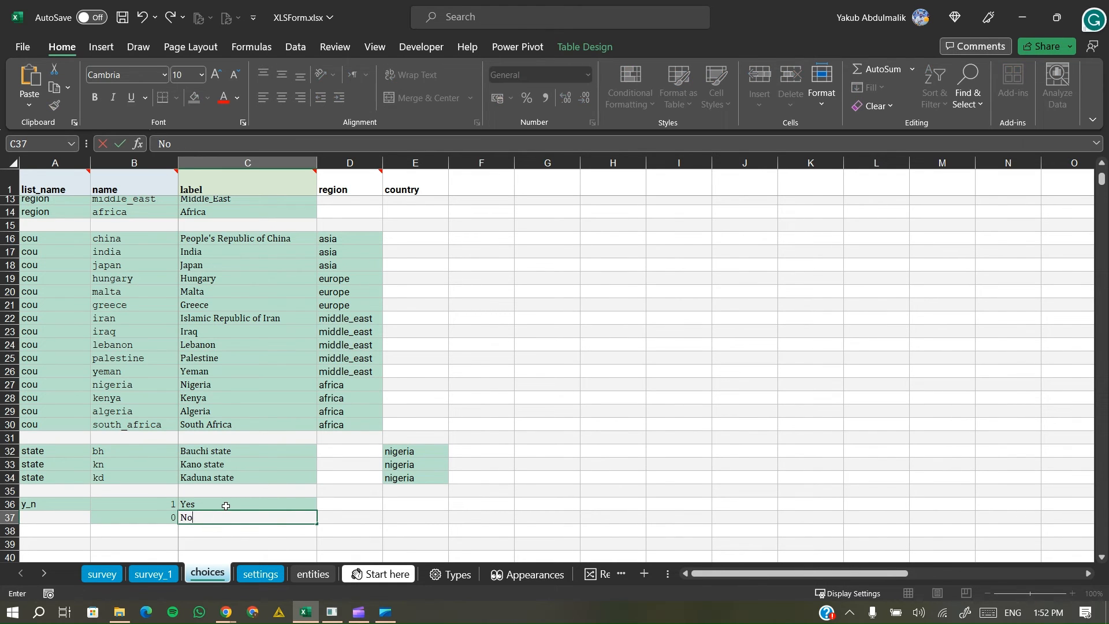
pyautogui.press('Return')
pyautogui.click(24, 507)
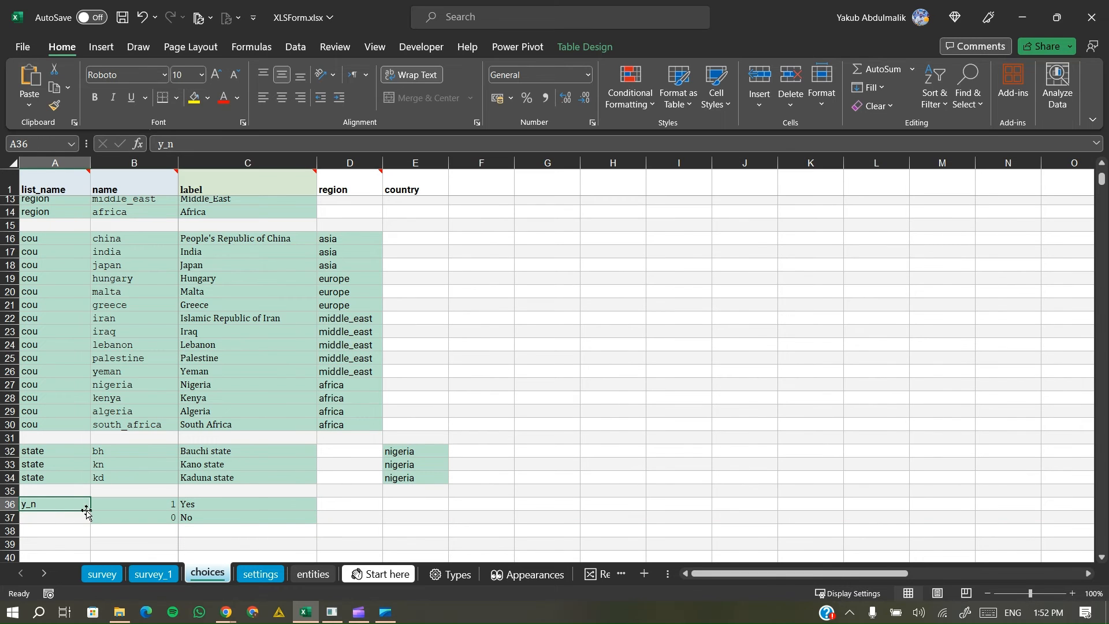
pyautogui.moveTo(88, 511); pyautogui.dragTo(90, 520)
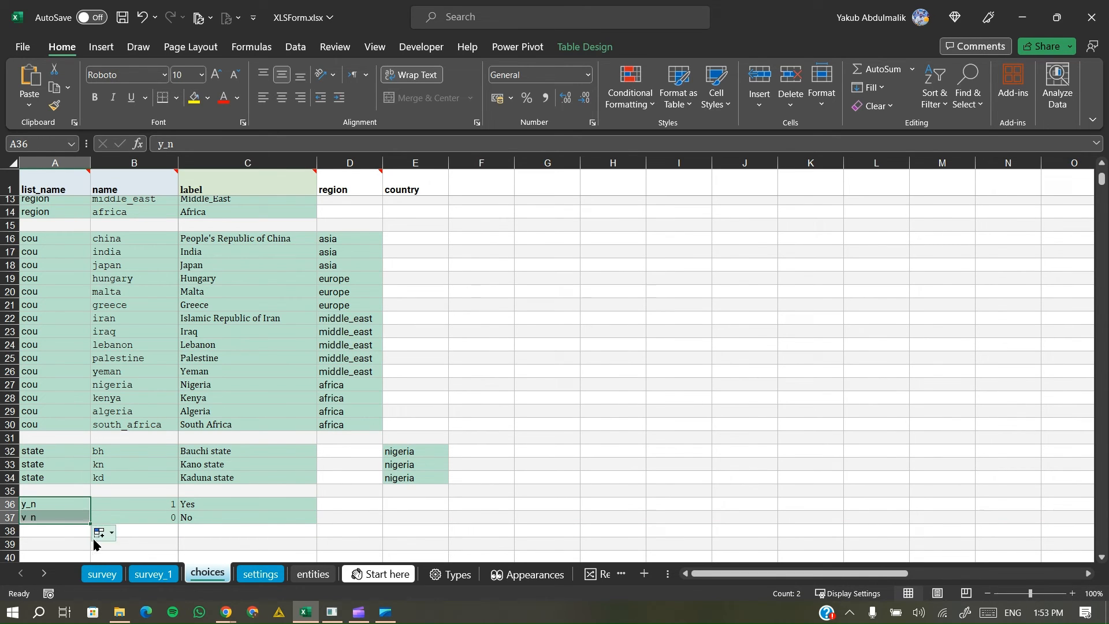
# Return to the survey sheet and copy the text of the three_names question's name.
pyautogui.click(101, 574)
pyautogui.click(489, 257)
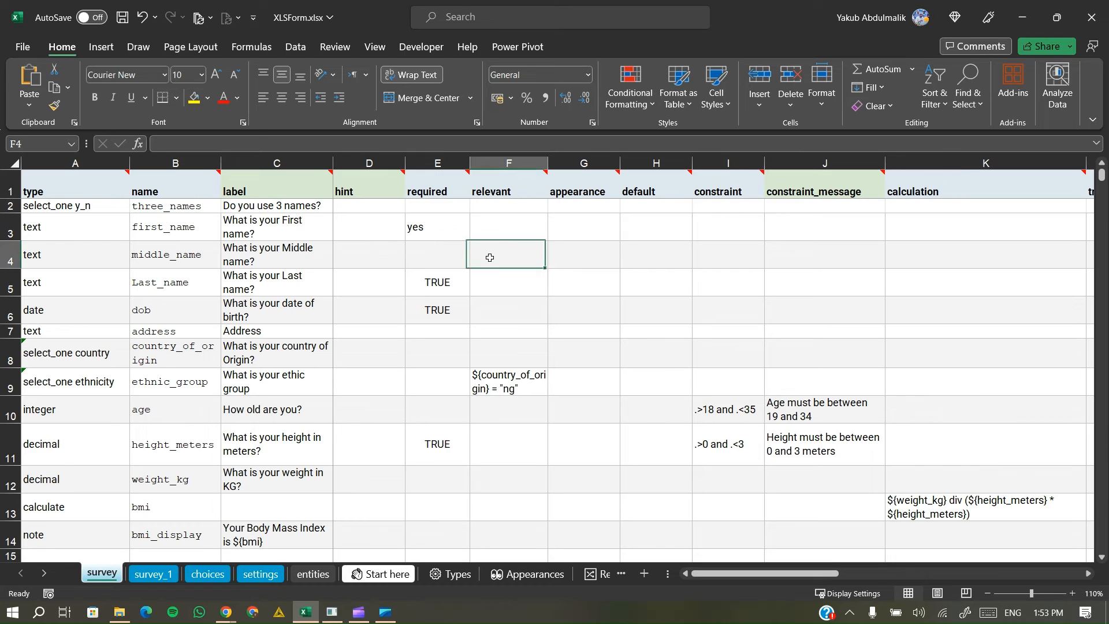
pyautogui.moveTo(249, 171)
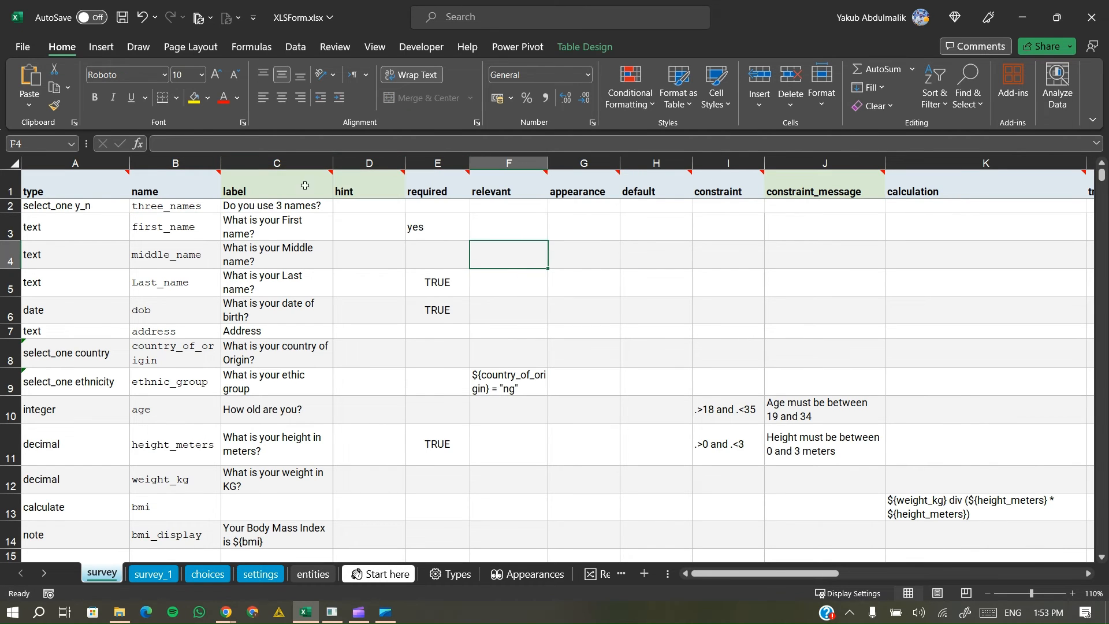
pyautogui.click(182, 205)
pyautogui.click(257, 147)
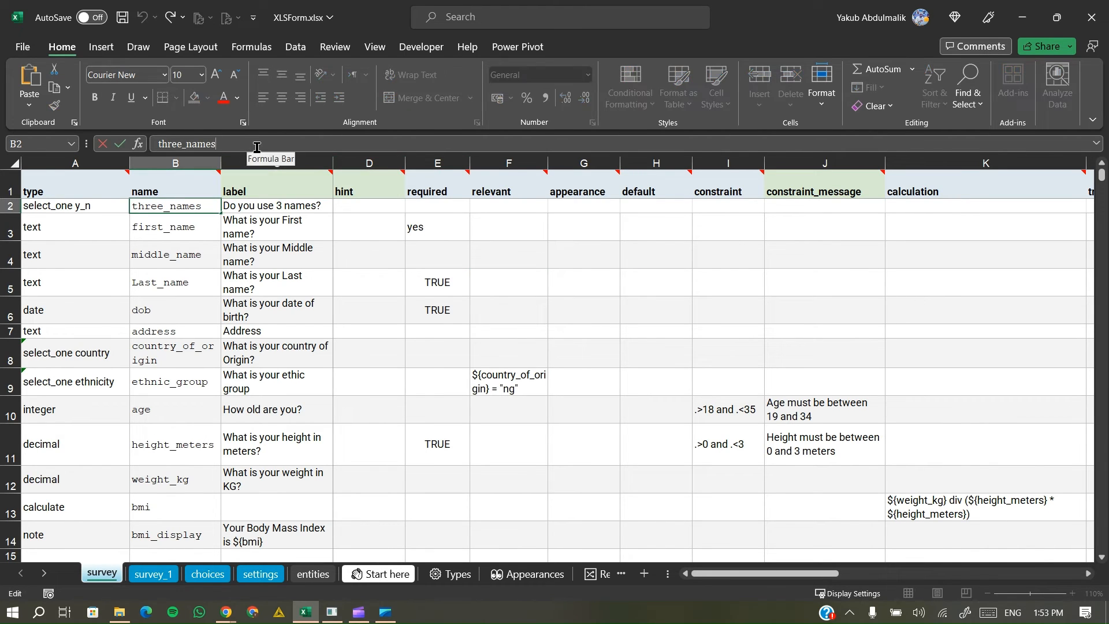
pyautogui.doubleClick(257, 146)
pyautogui.hotkey('ctrl', 'c')
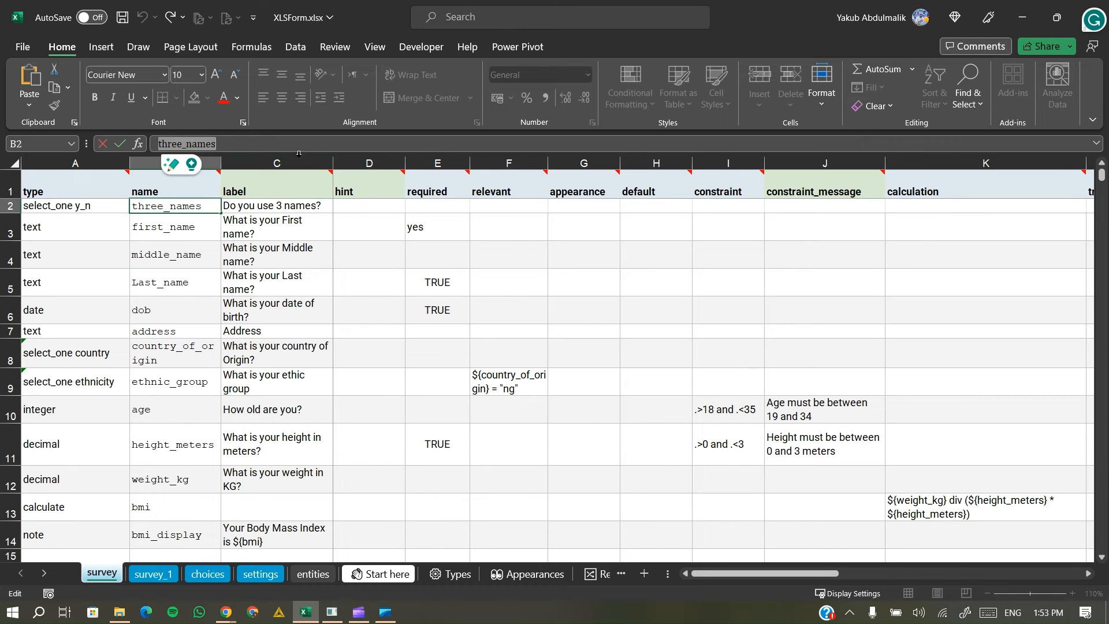
# Set the middle_name question's relevant condition to ${three_names} = "1" and save the workbook.
pyautogui.click(503, 261)
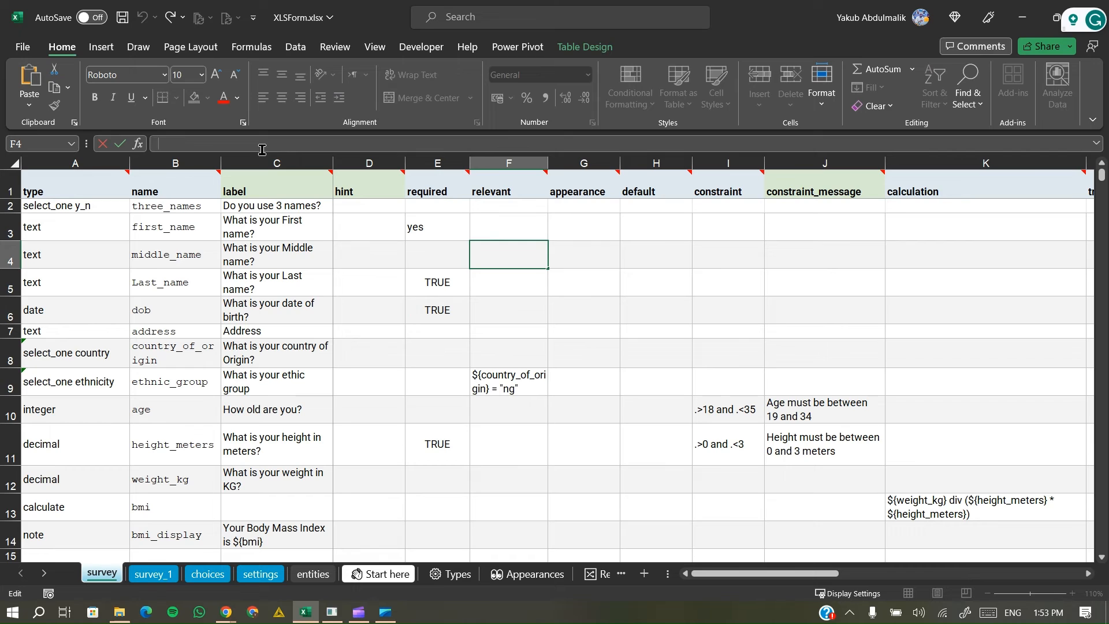
pyautogui.write('${')
pyautogui.hotkey('ctrl', 'v')
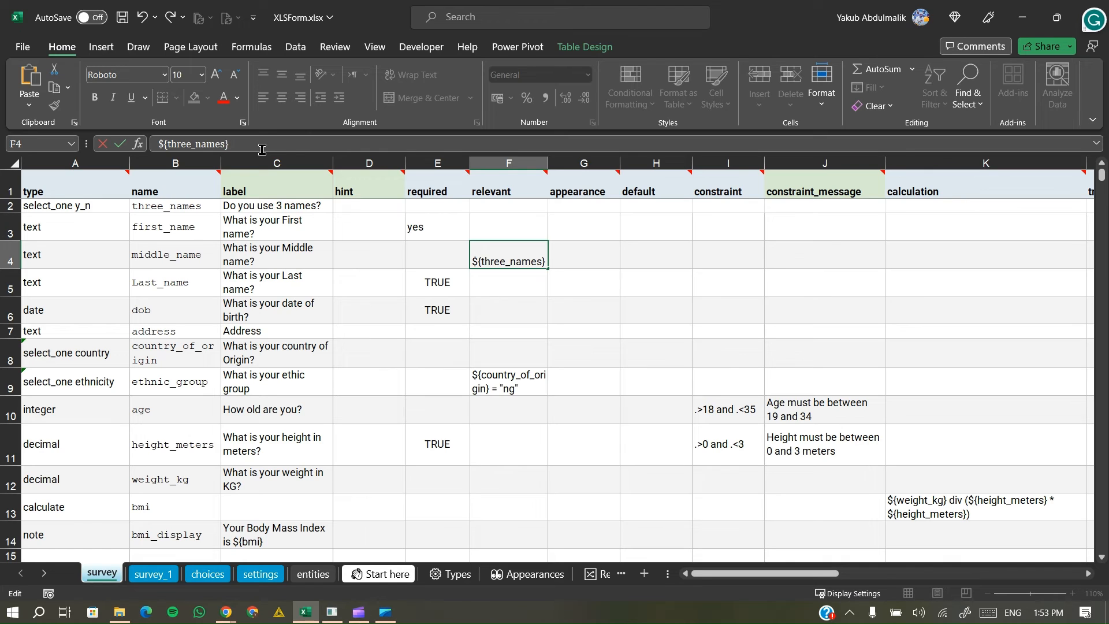
pyautogui.write('} = "1')
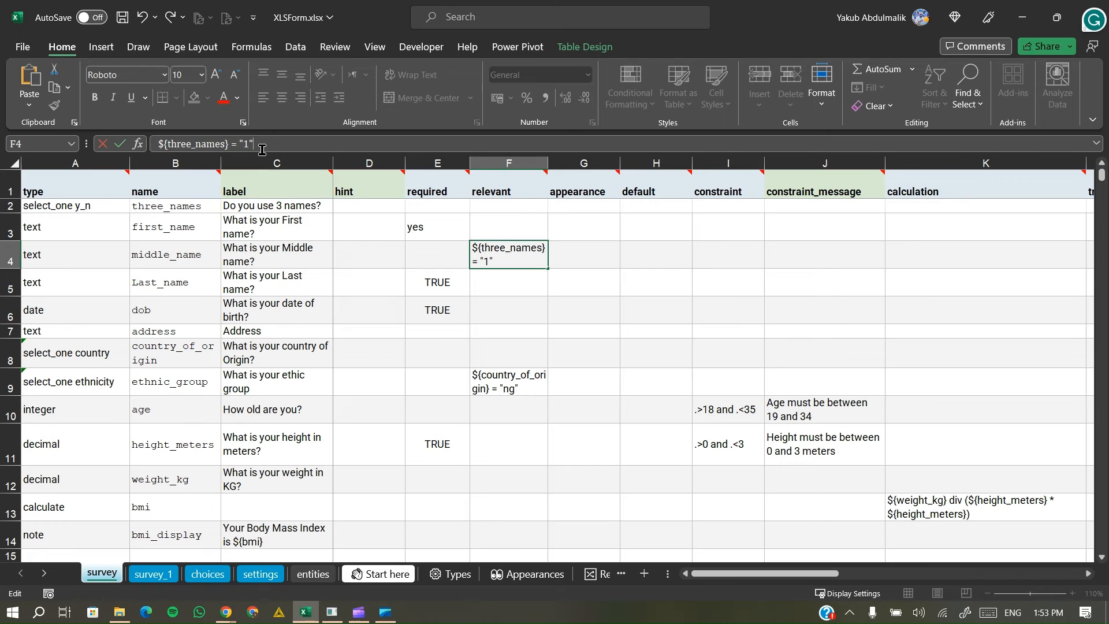
pyautogui.press('Return')
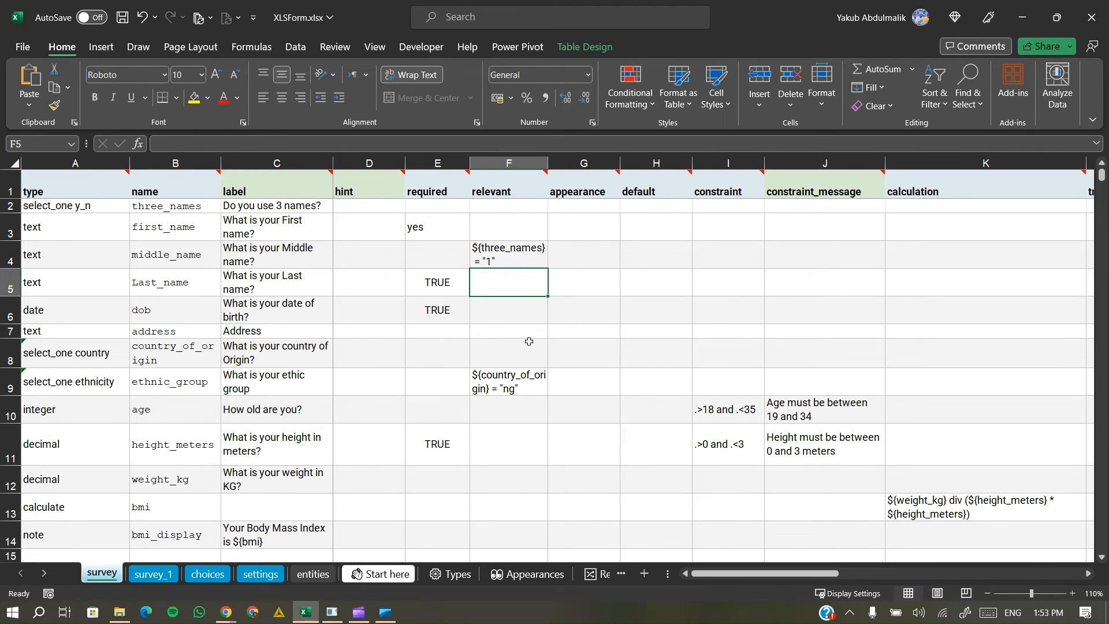
pyautogui.click(122, 17)
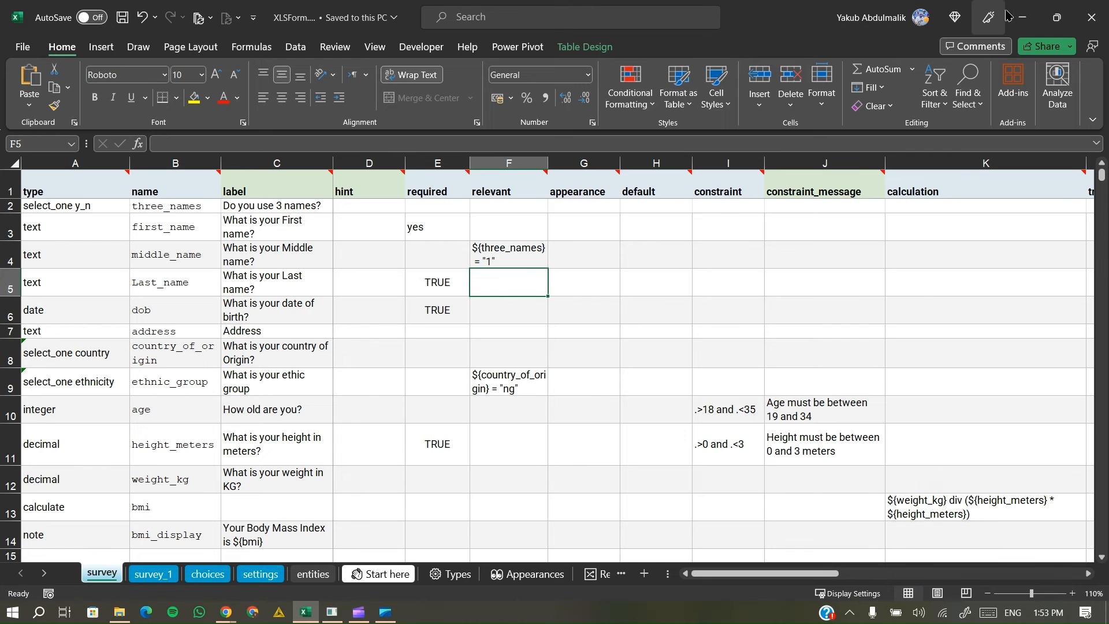
# Switch to XLSForm Online in the browser, close the old preview and open a fresh preview of the saved XLSForm file.
pyautogui.click(1023, 17)
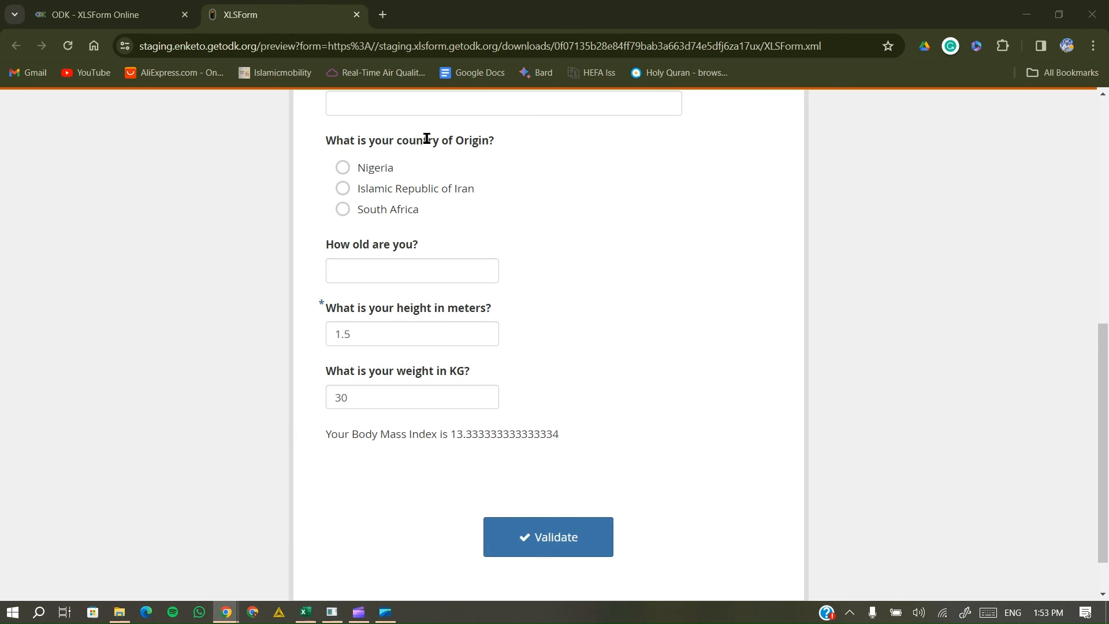
pyautogui.click(357, 15)
pyautogui.click(392, 389)
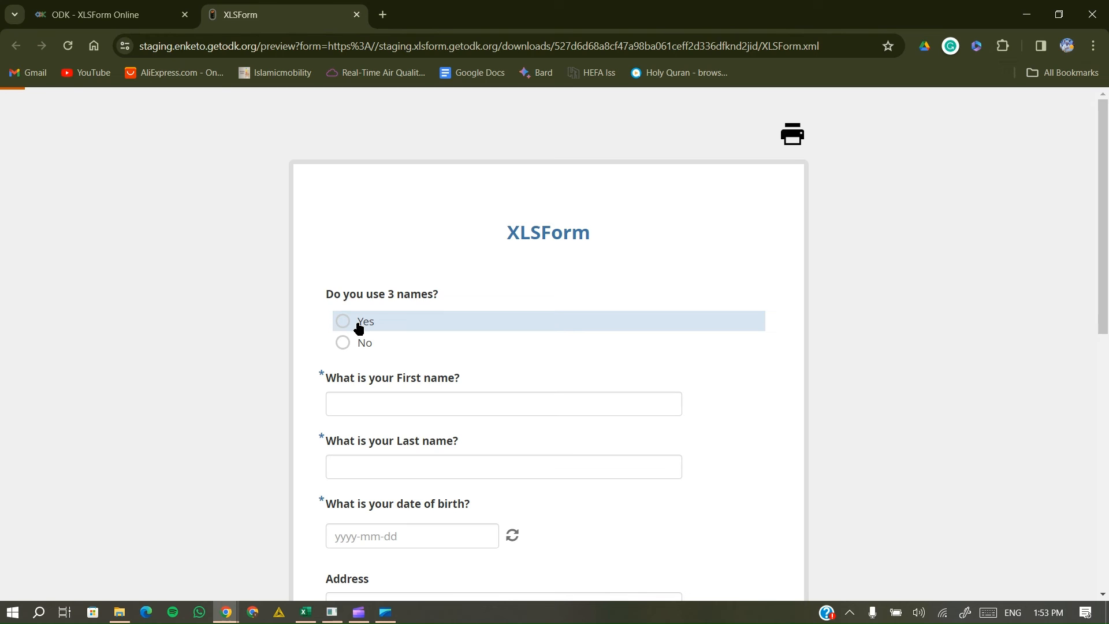
# Switch the three-names answer between Yes and No, ending on Yes, to check when the middle name question is asked.
pyautogui.click(358, 328)
pyautogui.click(412, 469)
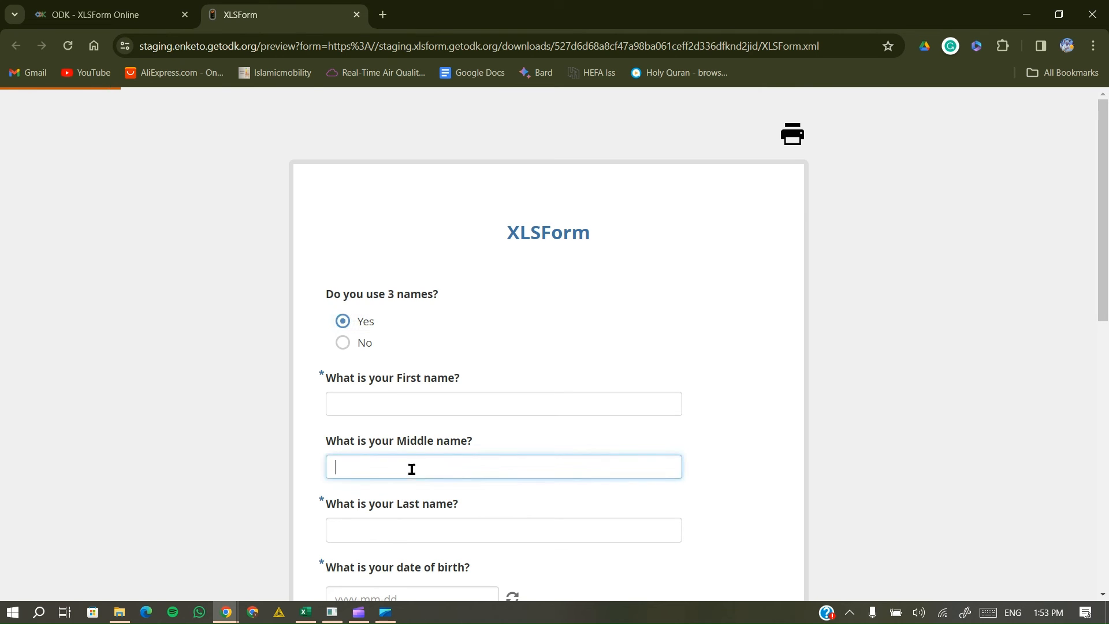
pyautogui.click(348, 348)
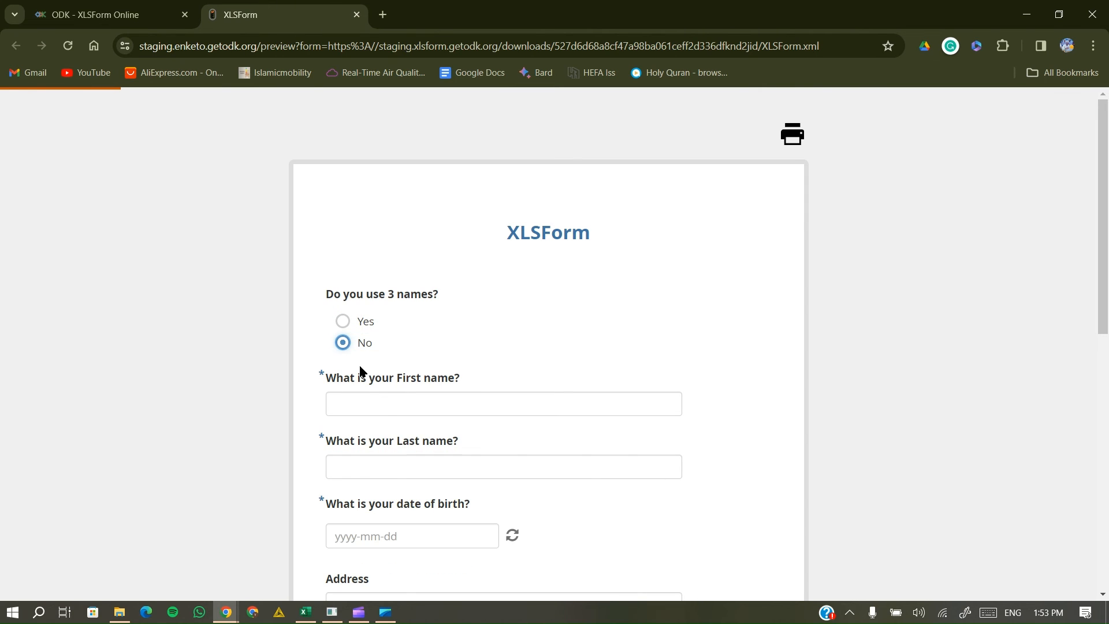
pyautogui.click(354, 325)
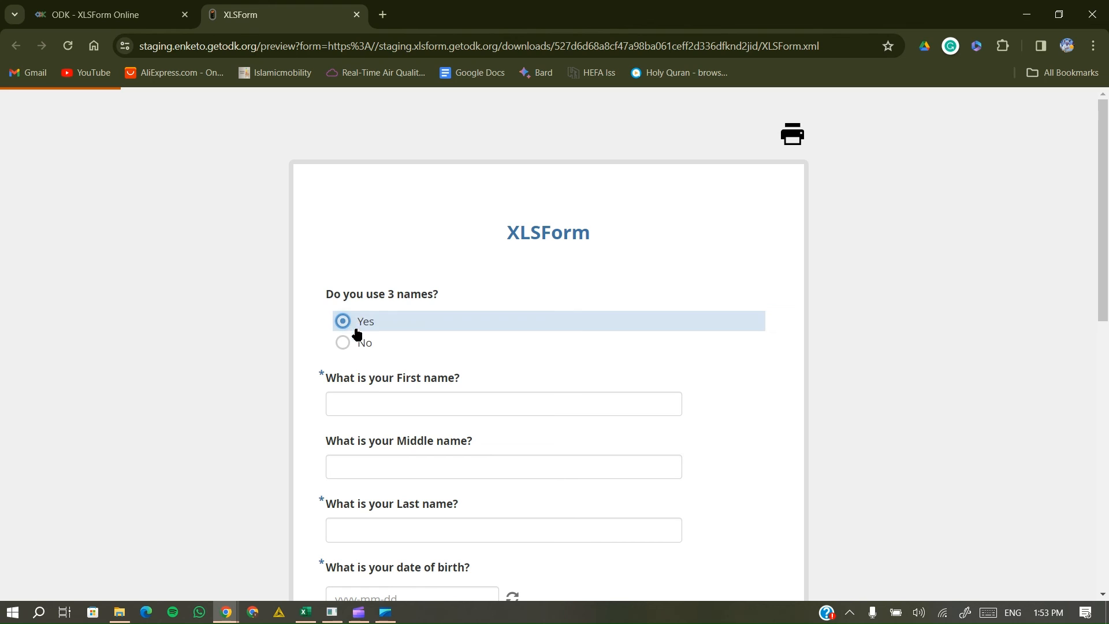
pyautogui.click(353, 464)
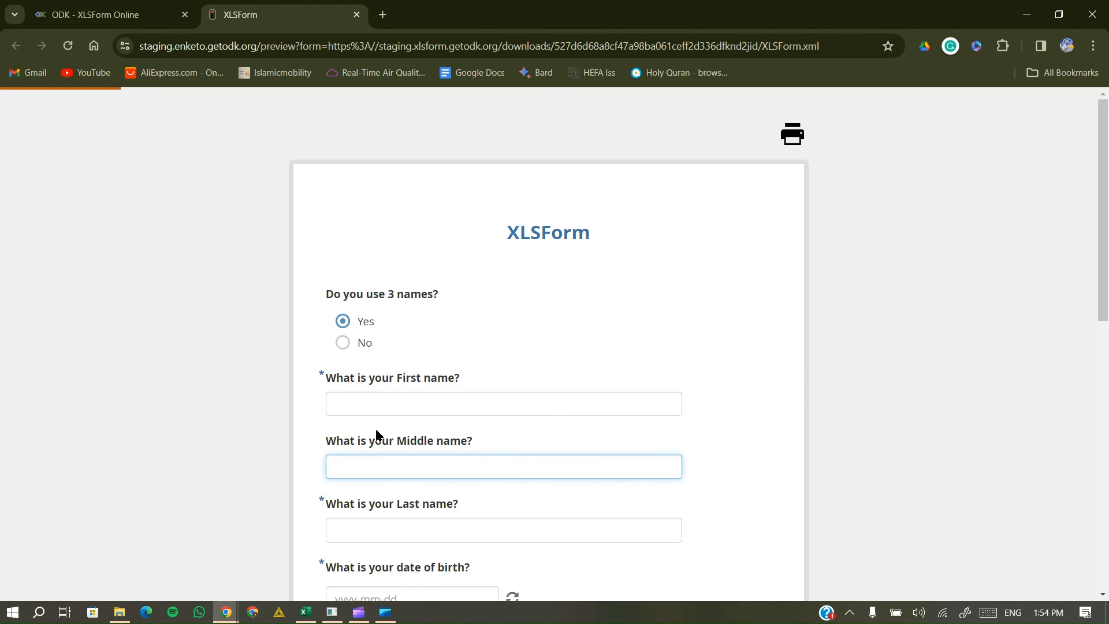
# Fill in the test text fg as first name and dfg as last name, leaving the middle name blank.
pyautogui.click(401, 403)
pyautogui.write('fg')
pyautogui.click(354, 524)
pyautogui.write('dfg')
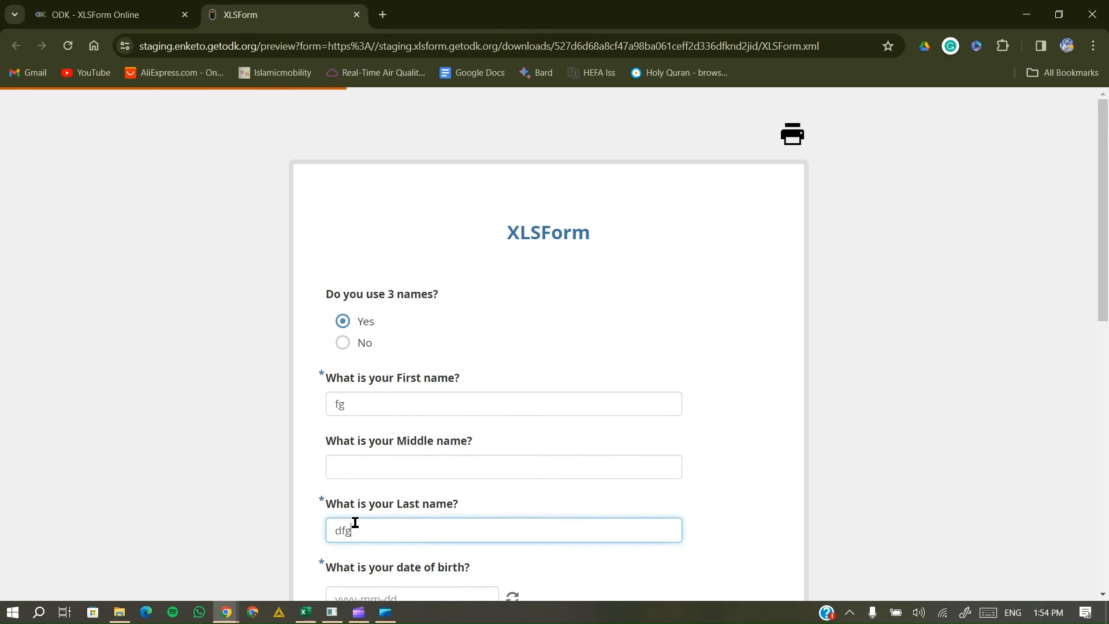
# Pick a date of birth from the calendar and select Islamic Republic of Iran as the country of origin.
pyautogui.scroll(-4, 354, 520)
pyautogui.click(417, 362)
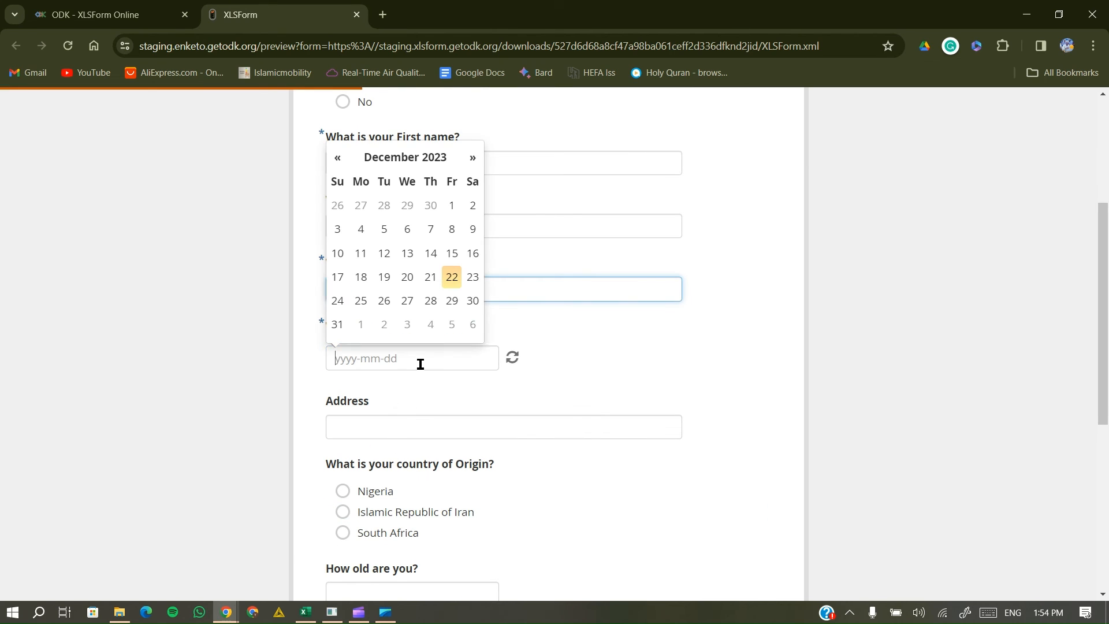
pyautogui.click(362, 278)
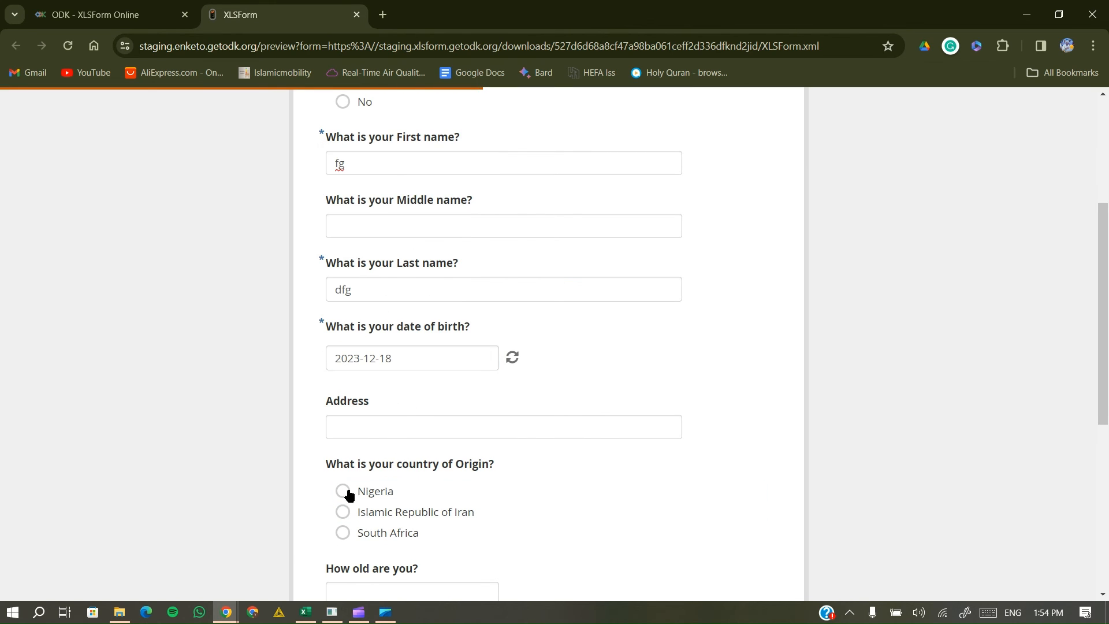
pyautogui.click(367, 512)
# Set the height to 1 meter and validate the form, leaving the age and weight blank.
pyautogui.scroll(-4, 386, 435)
pyautogui.click(416, 357)
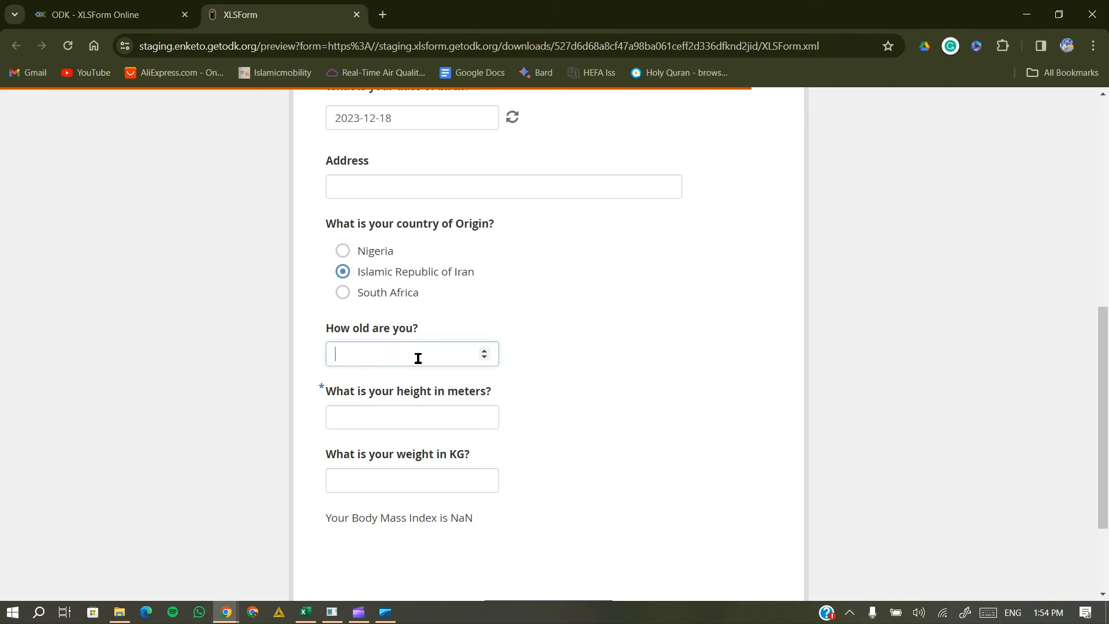
pyautogui.click(384, 423)
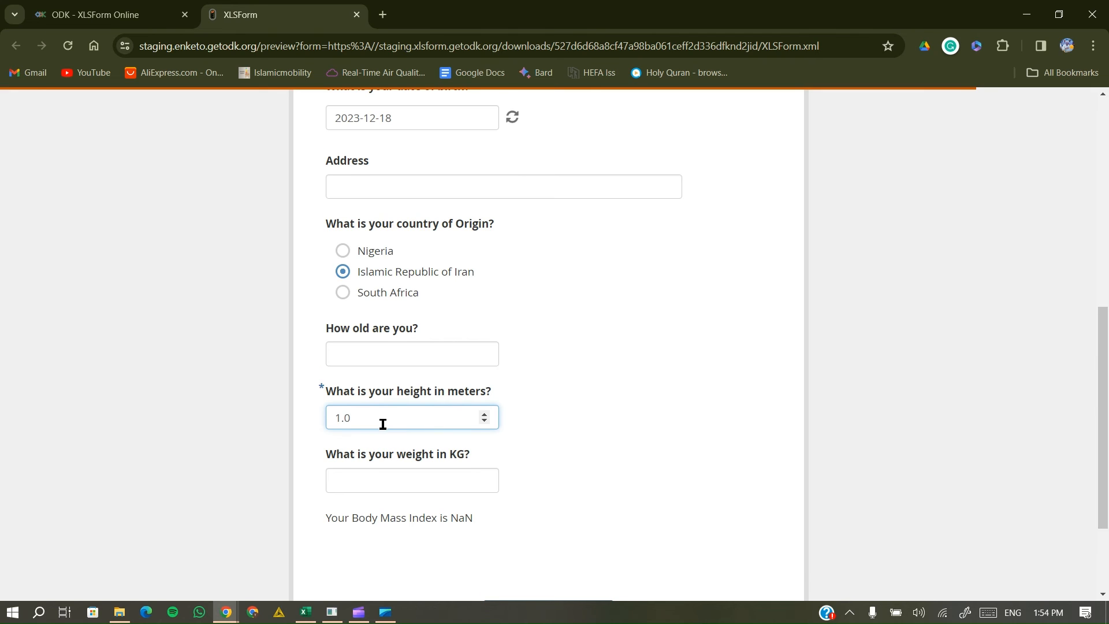
pyautogui.scroll(-3, 383, 424)
pyautogui.click(511, 474)
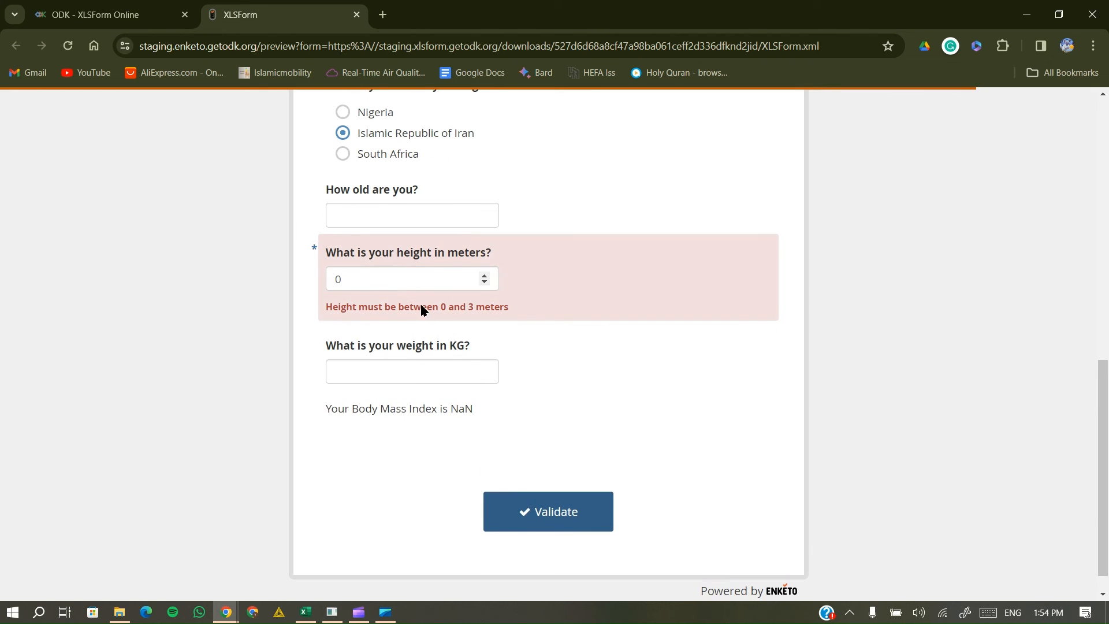
pyautogui.click(405, 275)
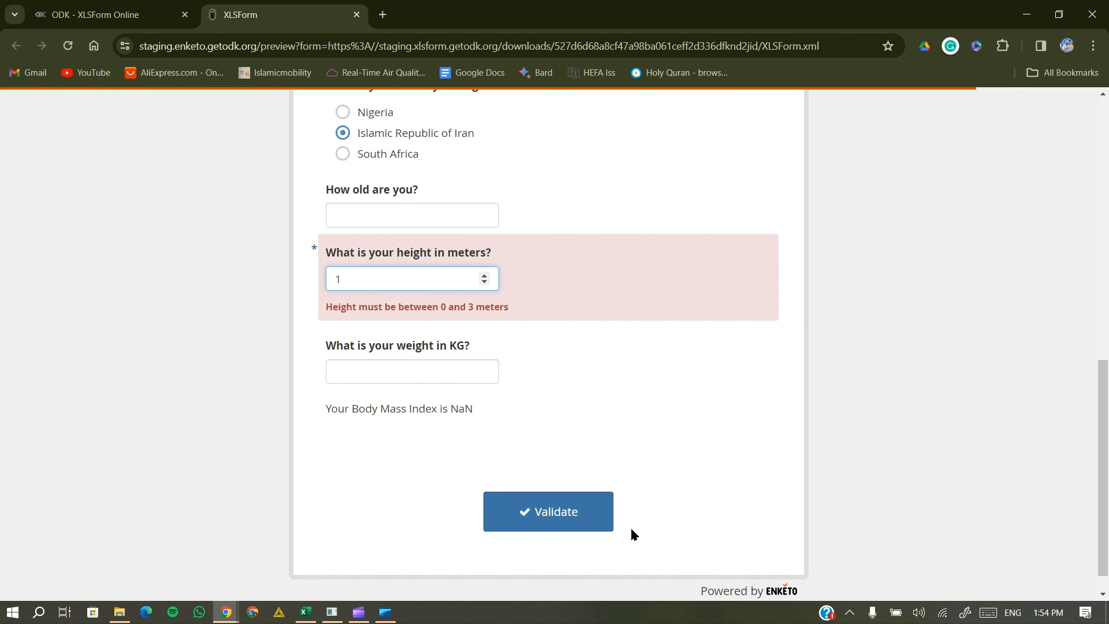
pyautogui.click(547, 517)
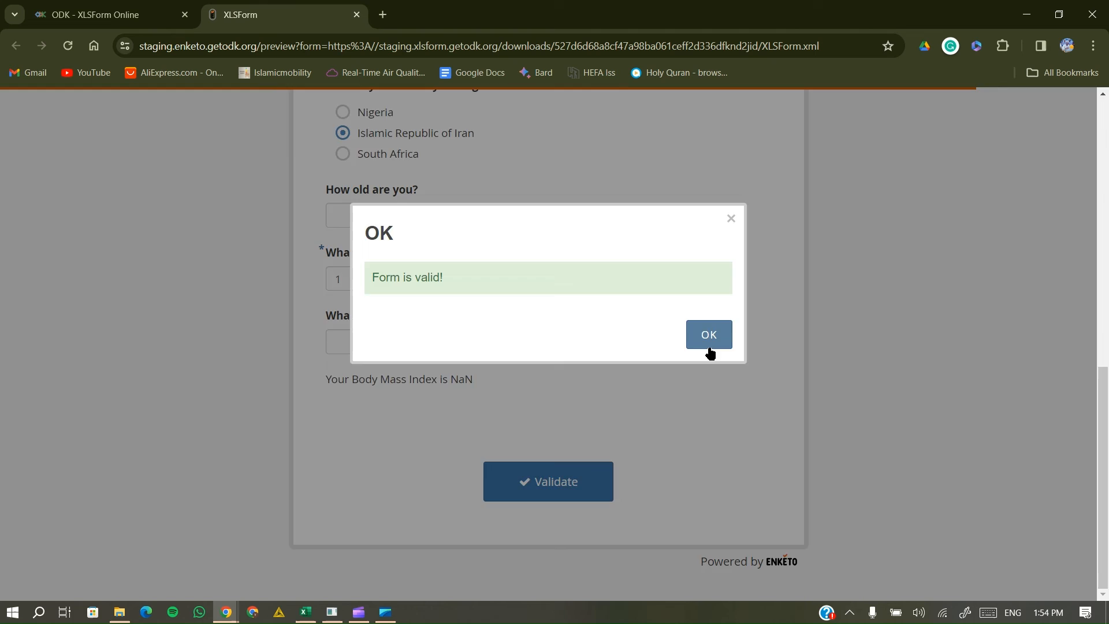
pyautogui.click(707, 342)
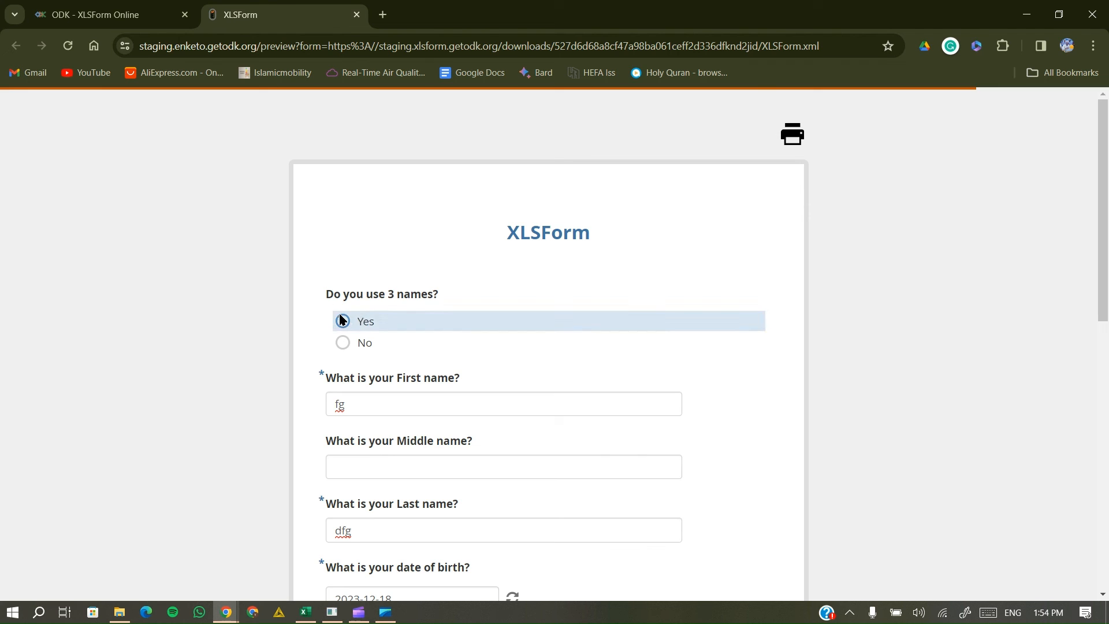
# Close the preview, return to the Excel workbook and cut the condition ${three_names} = "1" out of middle_name's relevant cell.
pyautogui.click(357, 15)
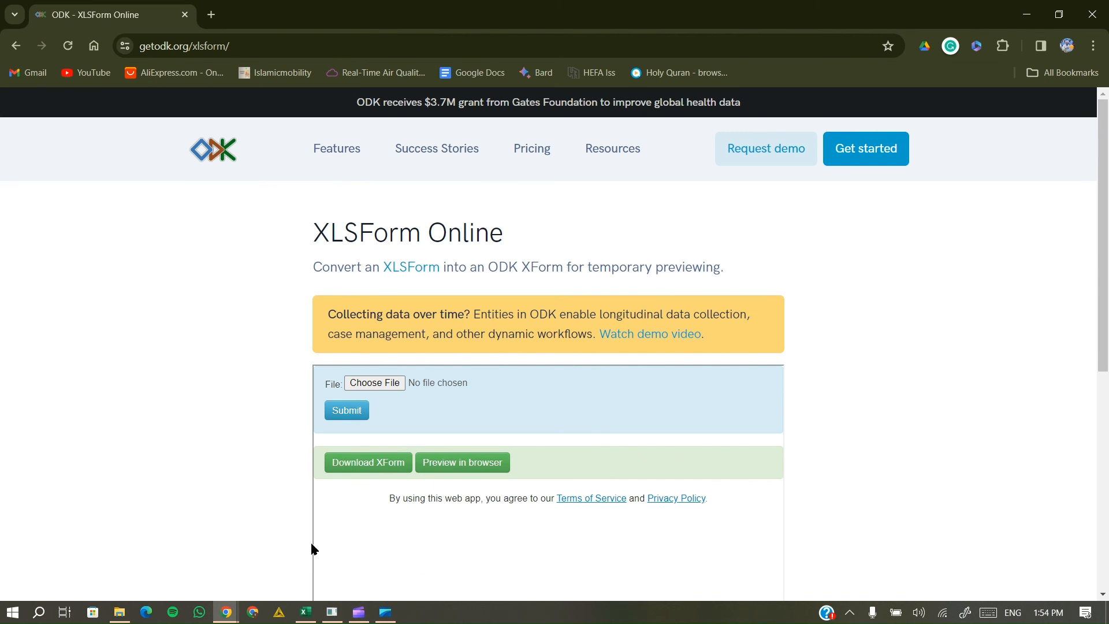
pyautogui.click(308, 614)
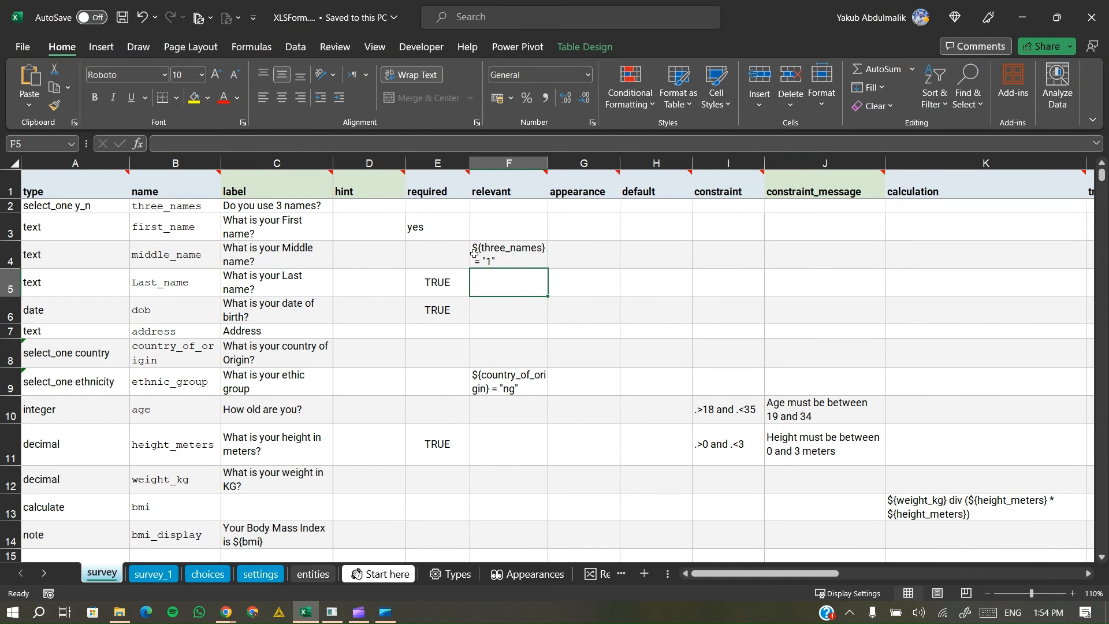
pyautogui.click(498, 252)
pyautogui.doubleClick(495, 253)
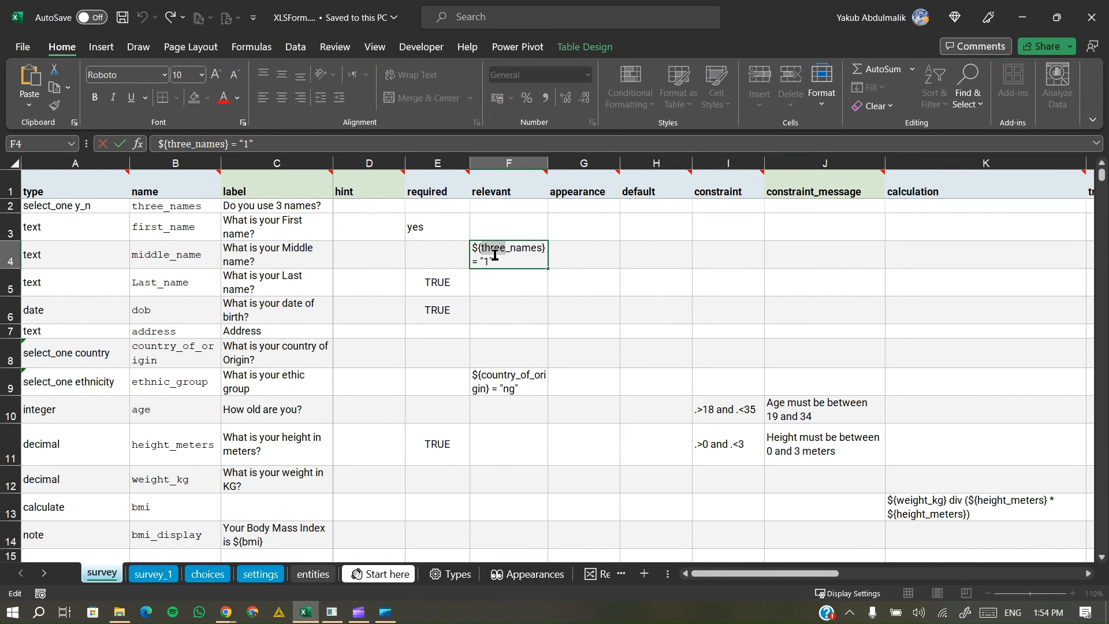
pyautogui.tripleClick(495, 255)
pyautogui.hotkey('ctrl', 'c')
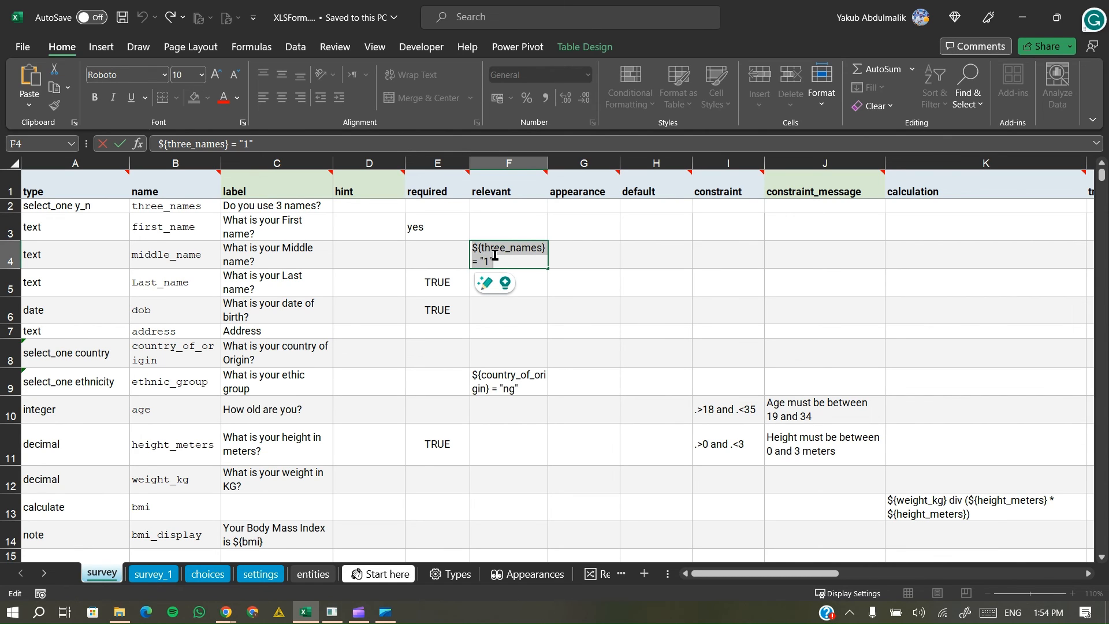
pyautogui.press('Delete')
# Paste the condition ${three_names} = "1" into middle_name's required cell and save the workbook.
pyautogui.click(444, 254)
pyautogui.doubleClick(444, 254)
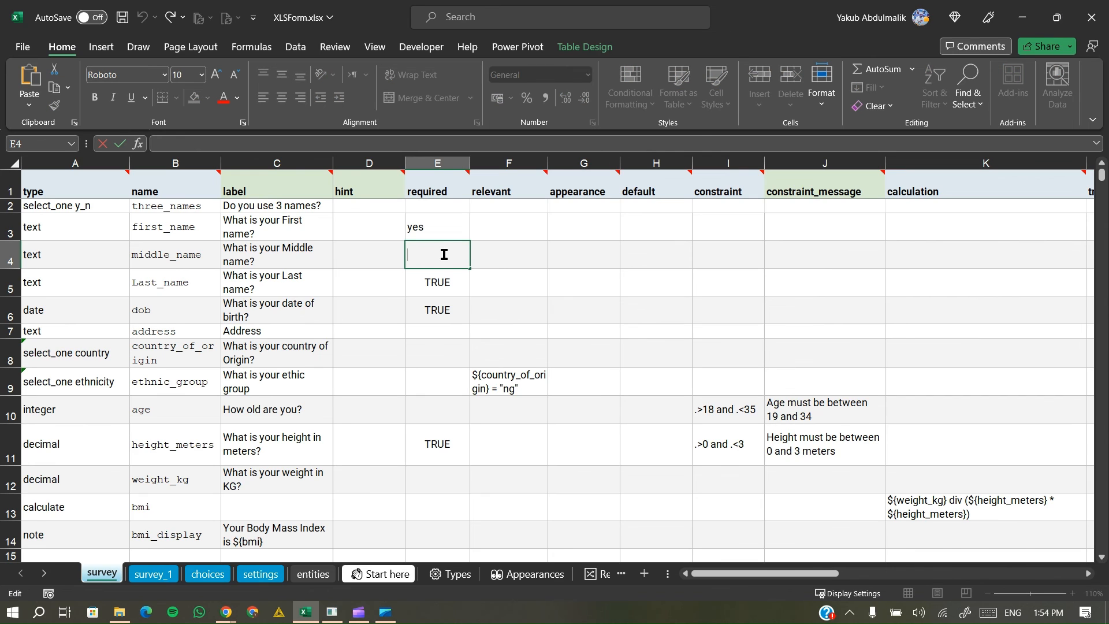
pyautogui.hotkey('ctrl', 'v')
pyautogui.press('Return')
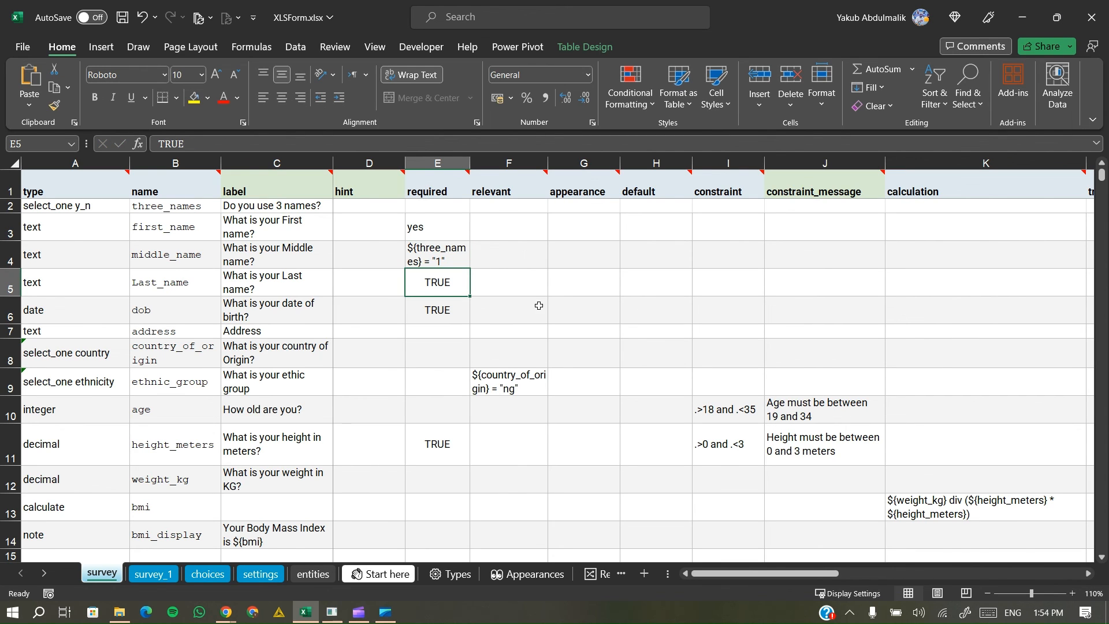
pyautogui.click(452, 255)
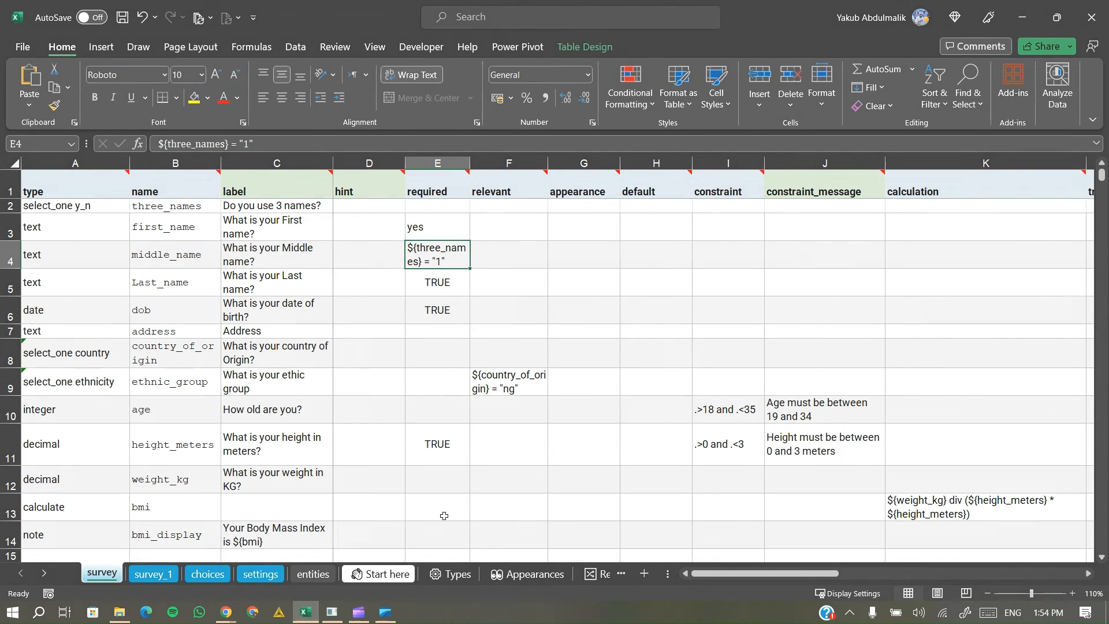
# Preview the updated form in the browser and alternate the three-names answer between Yes and No to check when the middle name is mandatory.
pyautogui.hotkey('alt', 'Tab')
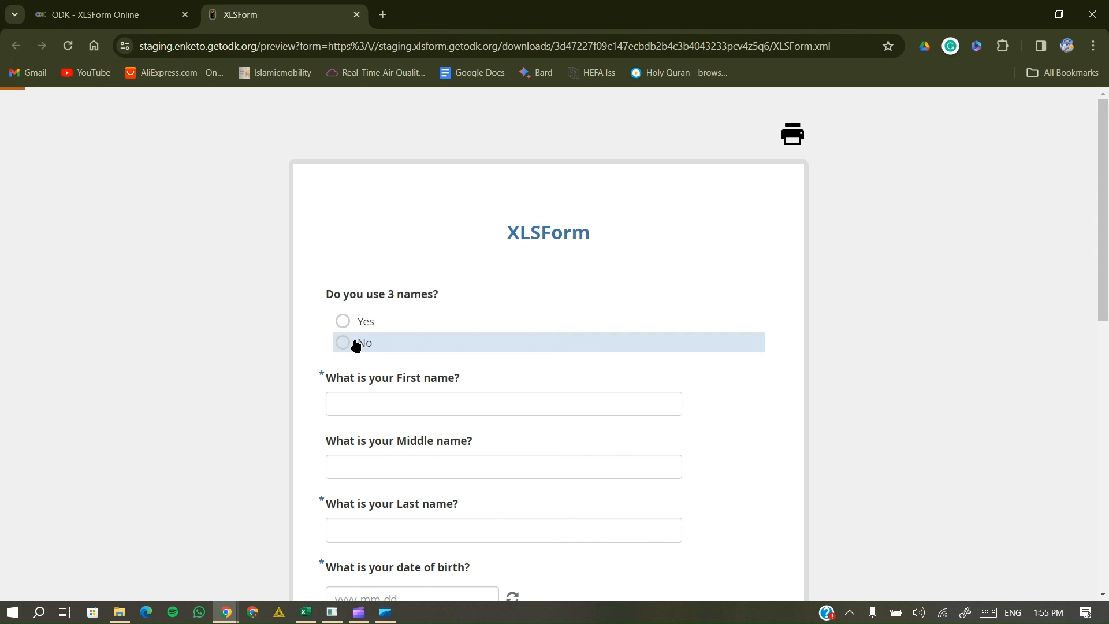
pyautogui.click(356, 345)
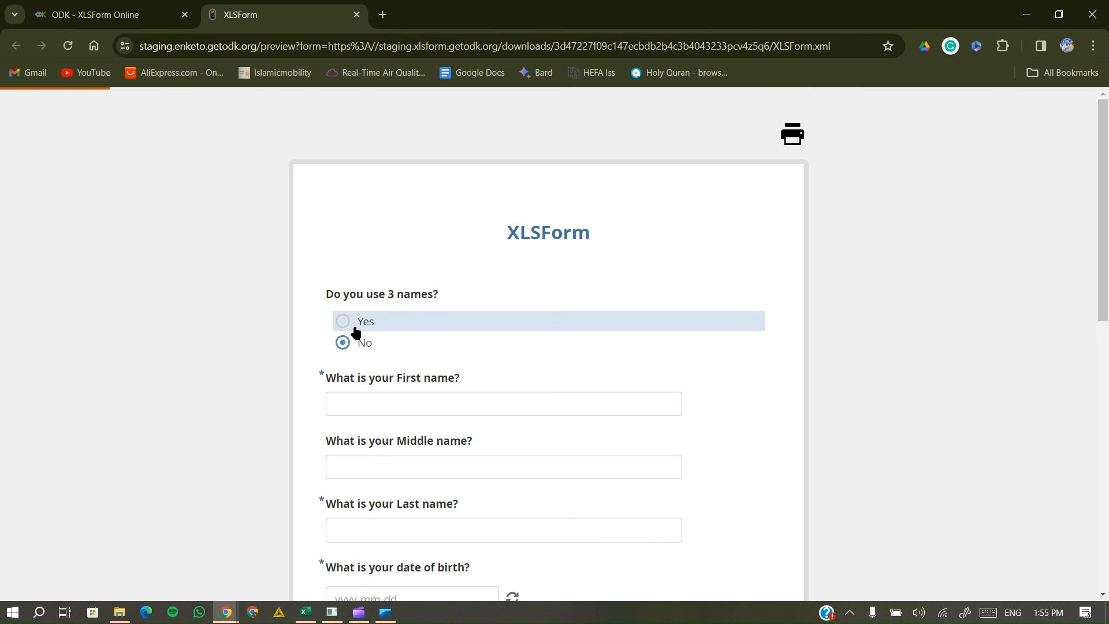
pyautogui.click(356, 330)
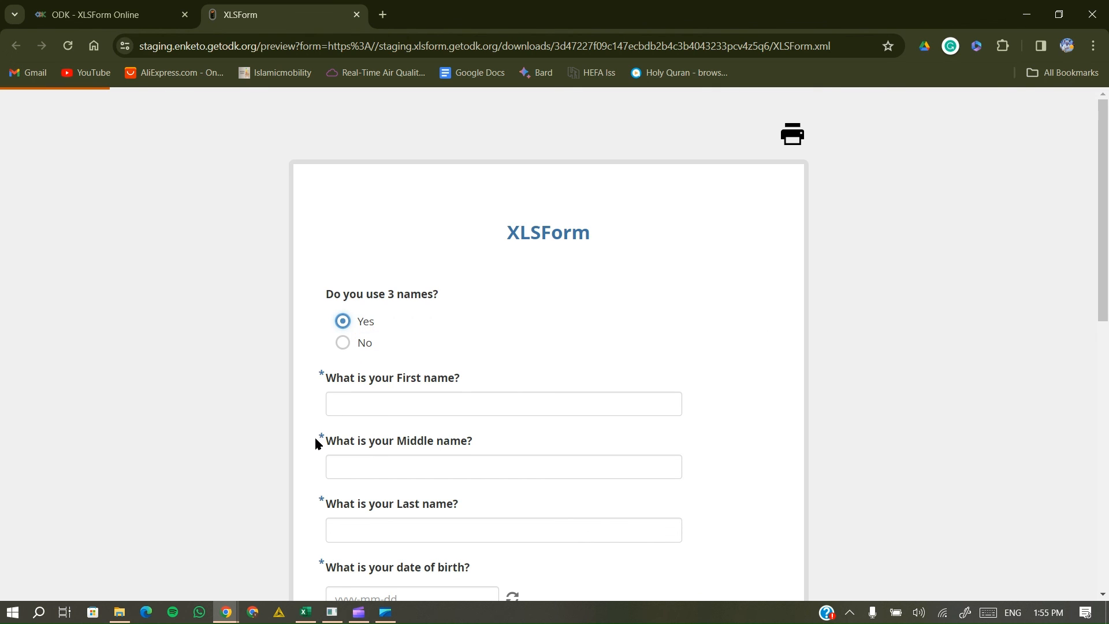
pyautogui.click(372, 346)
pyautogui.click(372, 327)
pyautogui.click(372, 343)
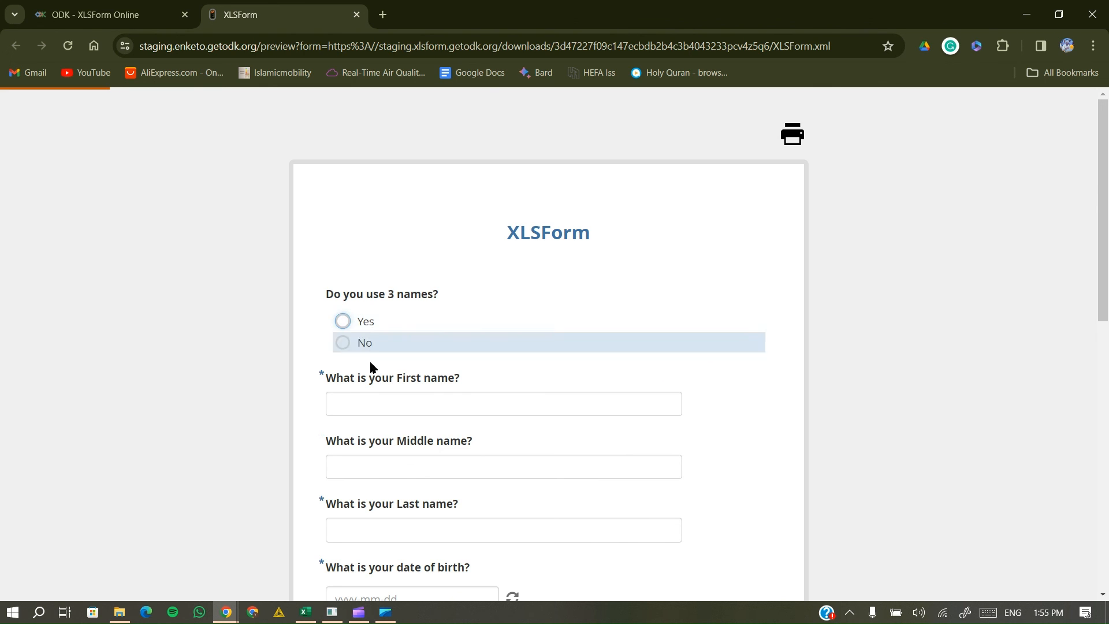
pyautogui.click(367, 323)
pyautogui.click(397, 469)
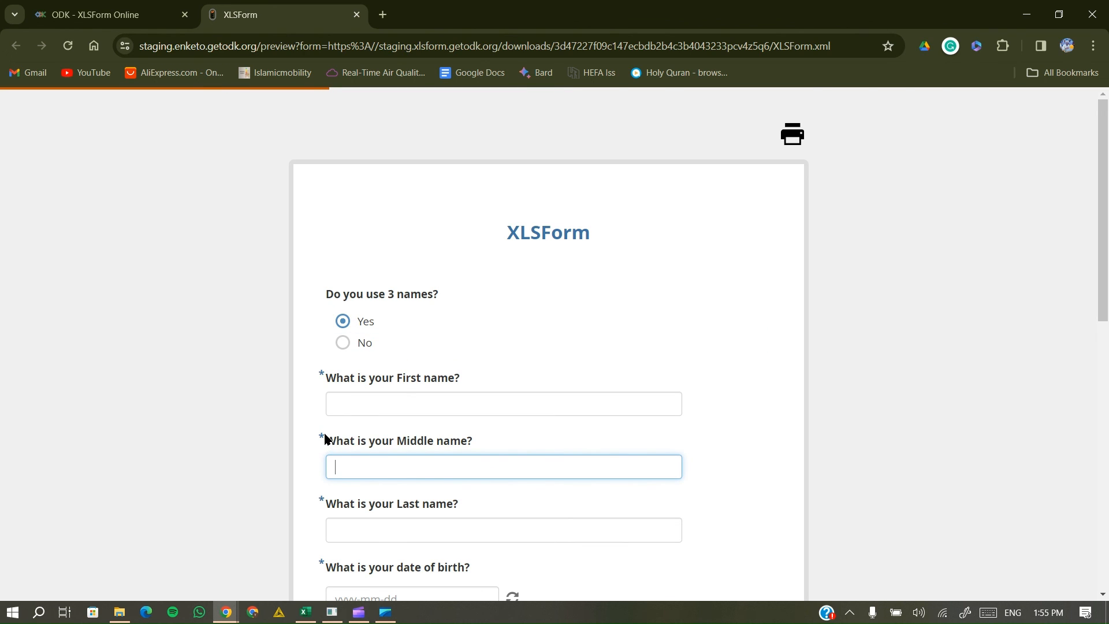
pyautogui.click(362, 347)
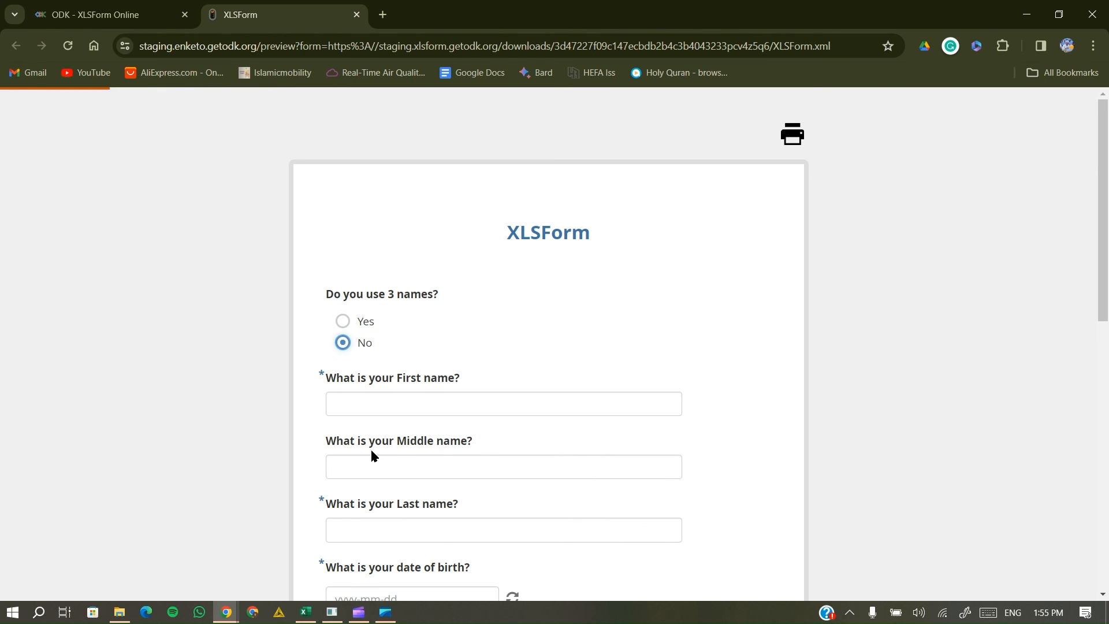
pyautogui.scroll(-8, 372, 455)
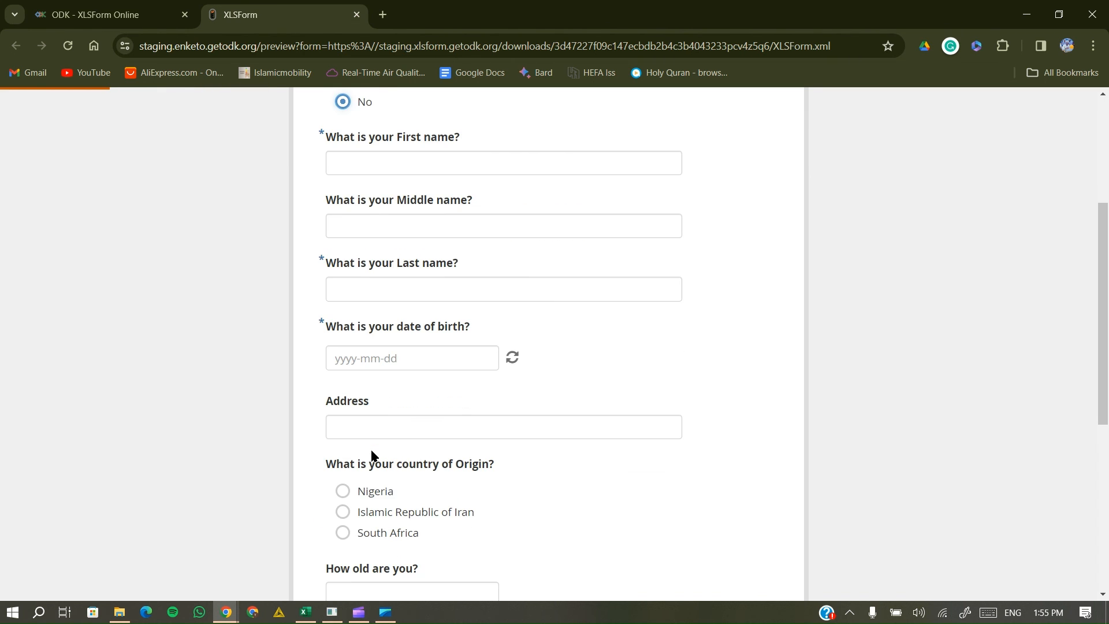
pyautogui.scroll(7, 372, 455)
pyautogui.scroll(1, 245, 258)
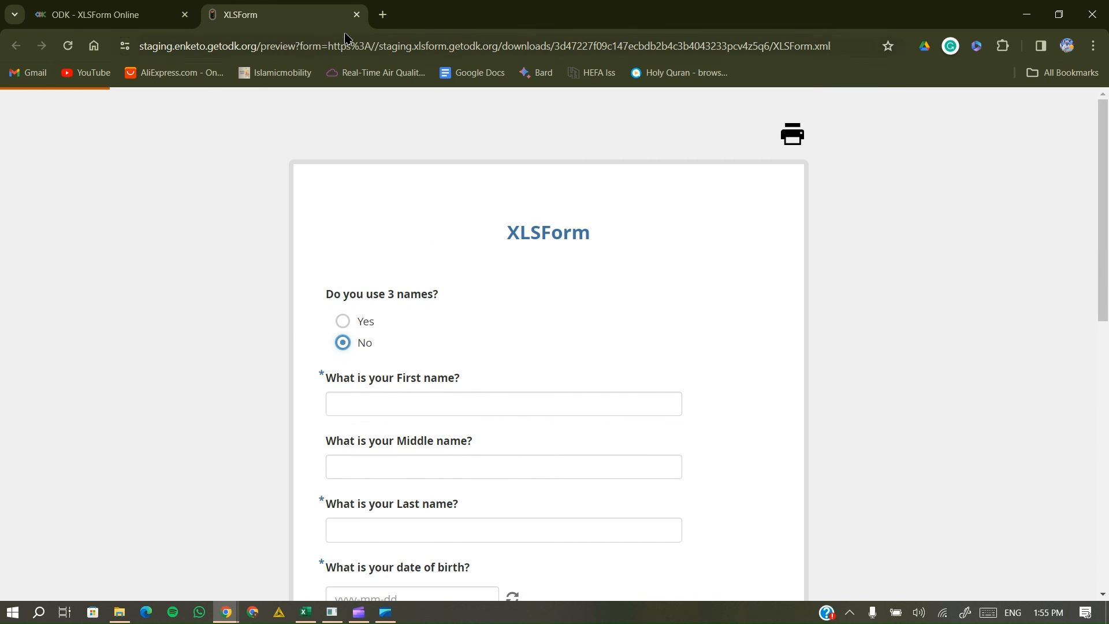
# Close the preview and review the age constraint, ethnic_group relevant, middle_name required and bmi calculation expressions in the Excel survey sheet.
pyautogui.click(357, 15)
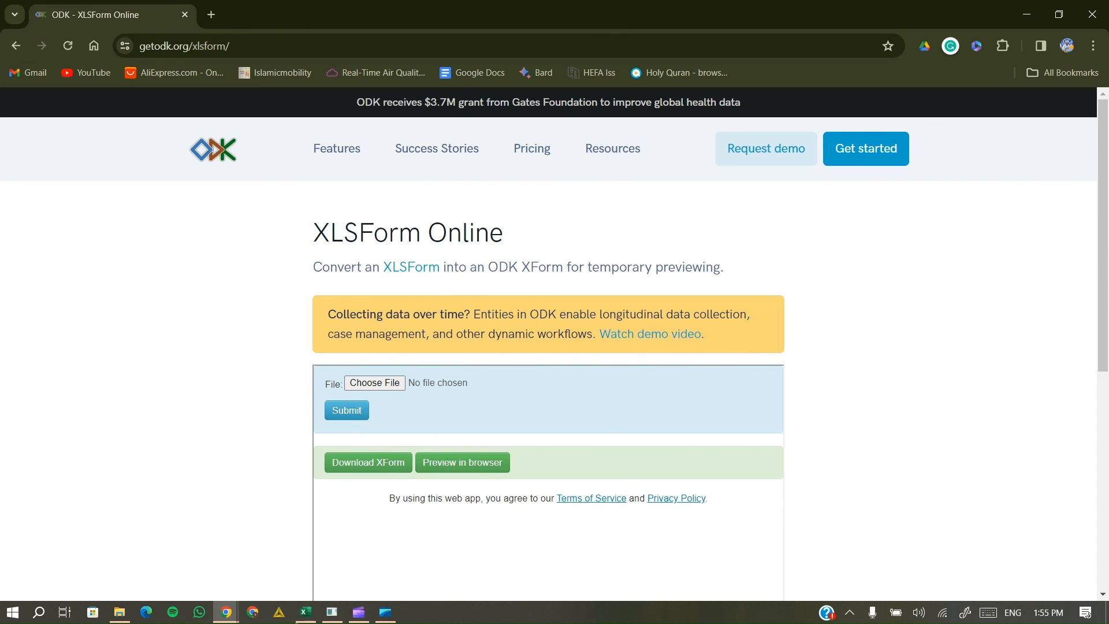
pyautogui.click(306, 614)
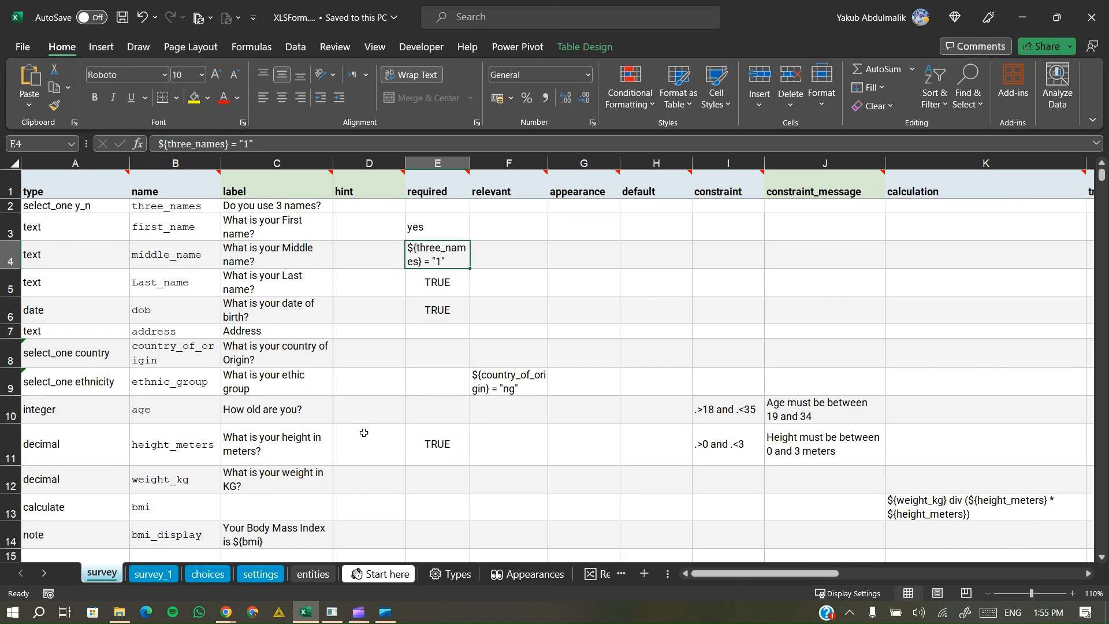
pyautogui.click(731, 416)
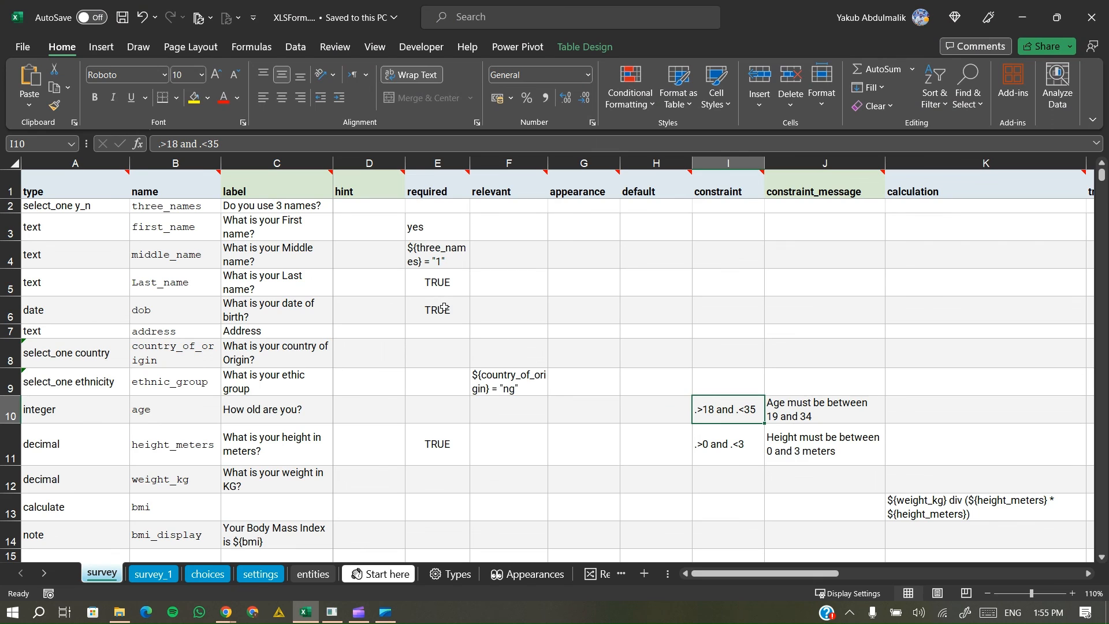
pyautogui.click(499, 390)
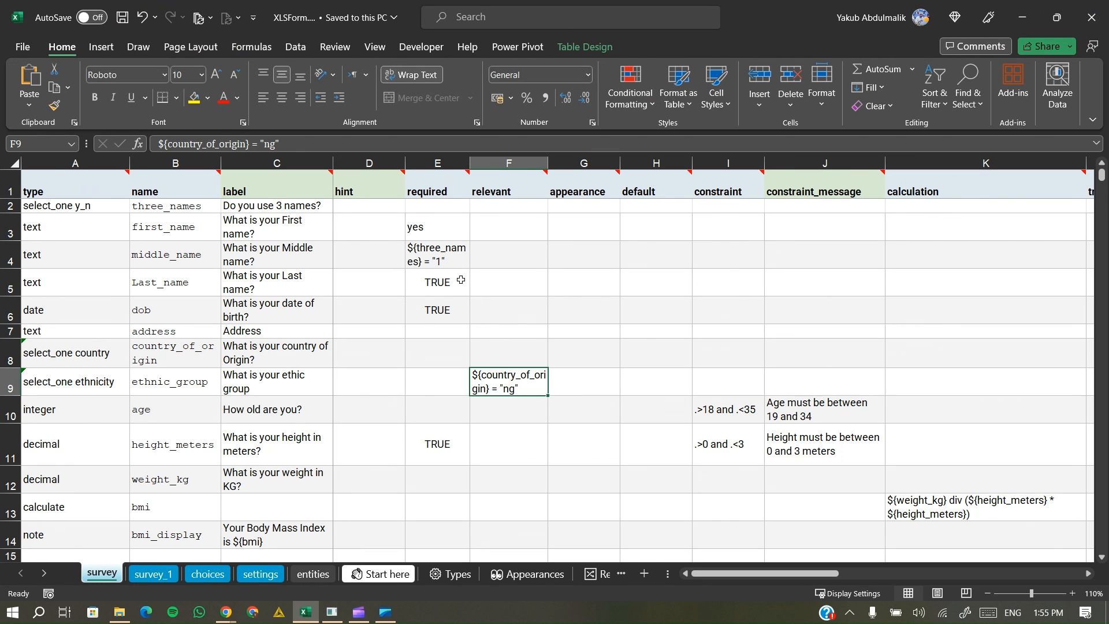
pyautogui.click(447, 255)
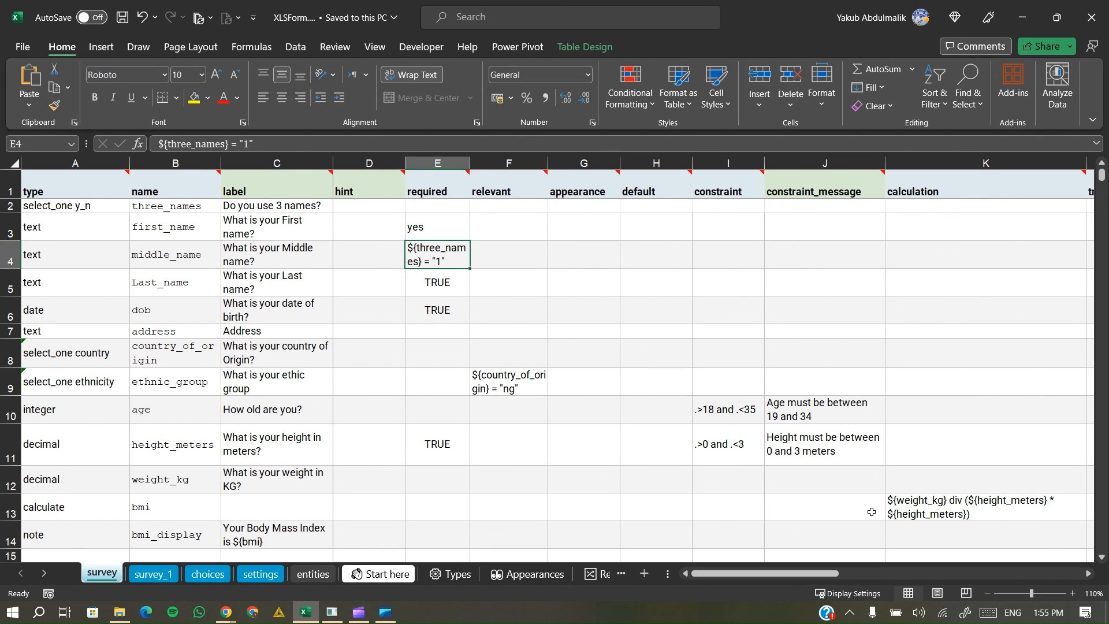
pyautogui.click(889, 511)
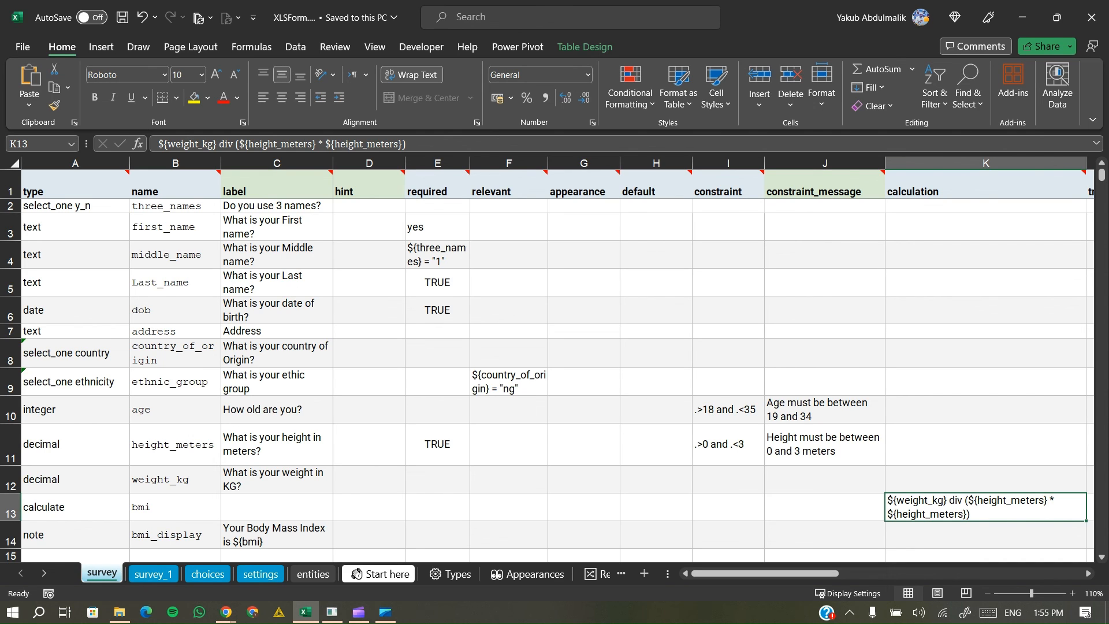
pyautogui.hotkey('alt', 'Tab')
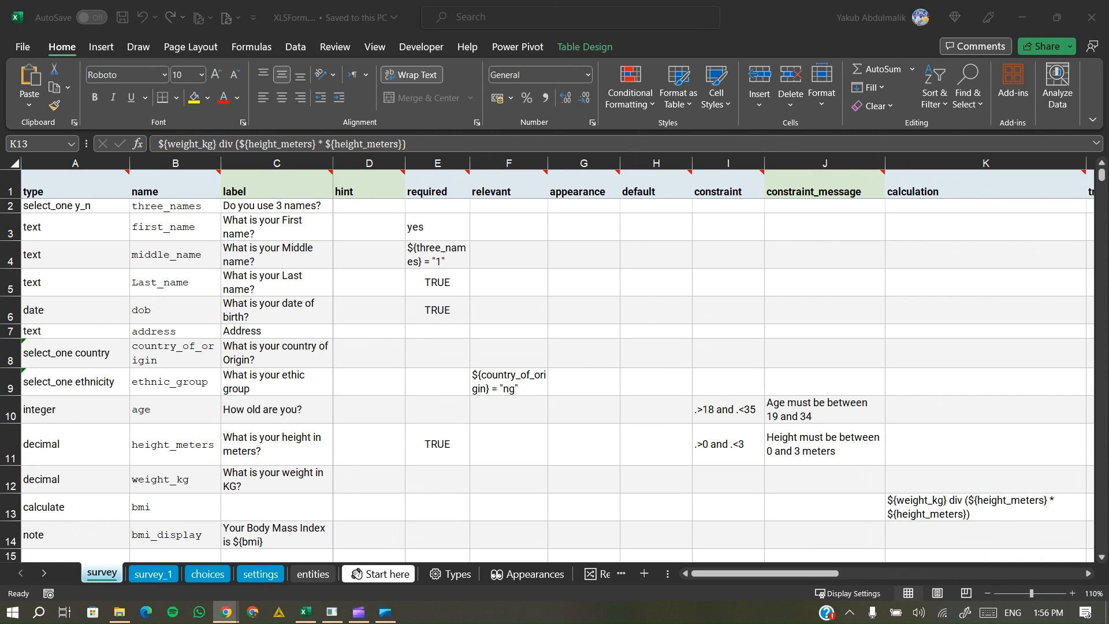